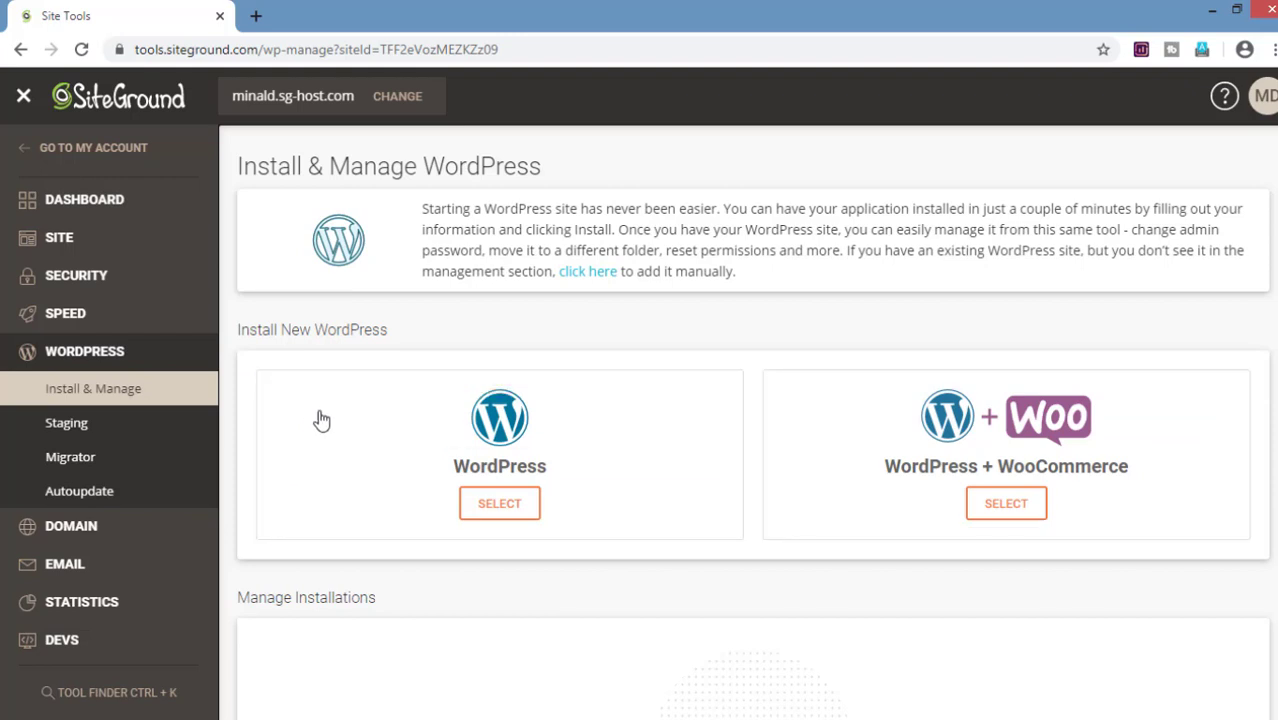
Step: Select the plain WordPress card, not WooCommerce, to reveal the Application Setup form
click(536, 515)
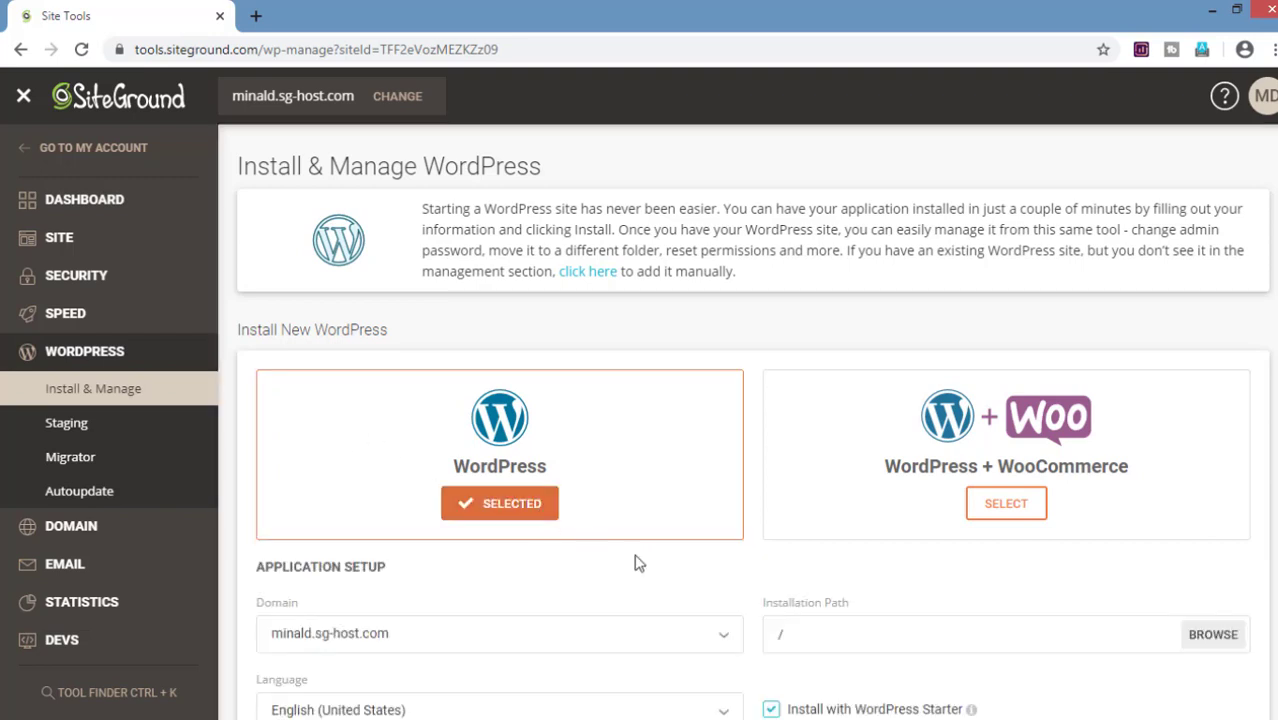
Step: Enter the admin username, password and e-mail, then install WordPress
scroll(633, 563, down, 4)
click(620, 443)
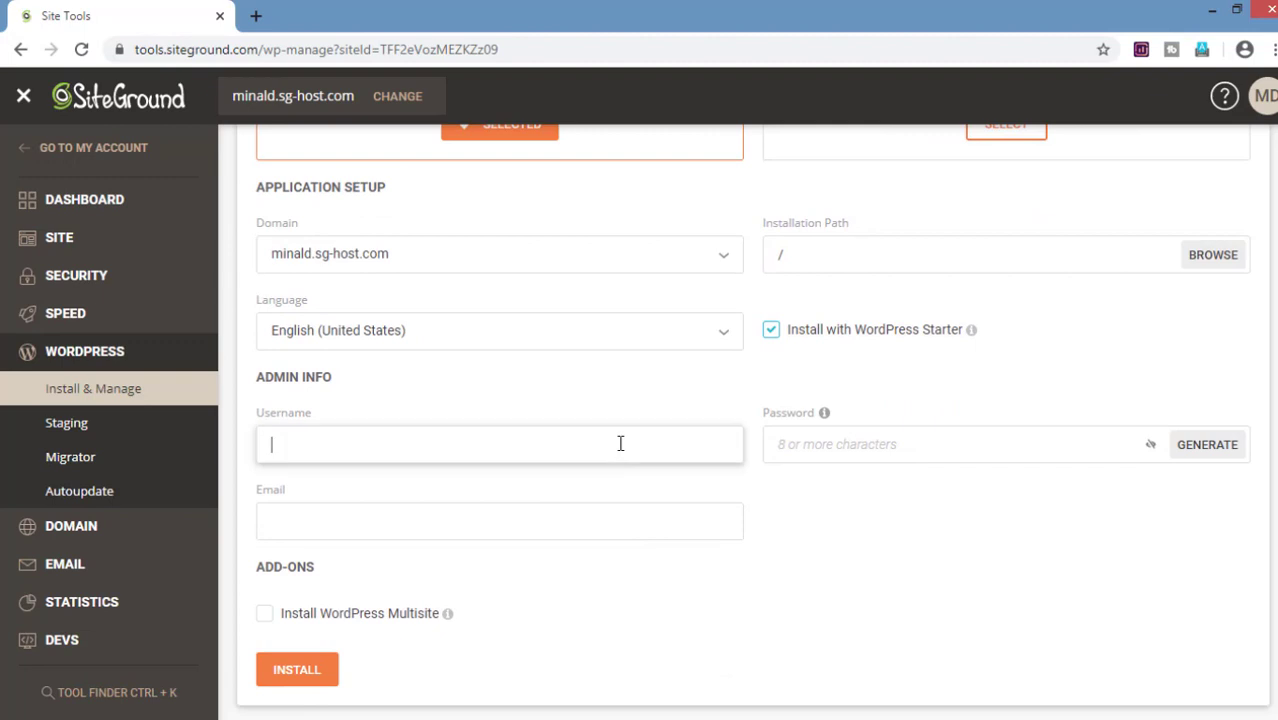
text(Minal)
key(Tab)
text(•••••••••••)
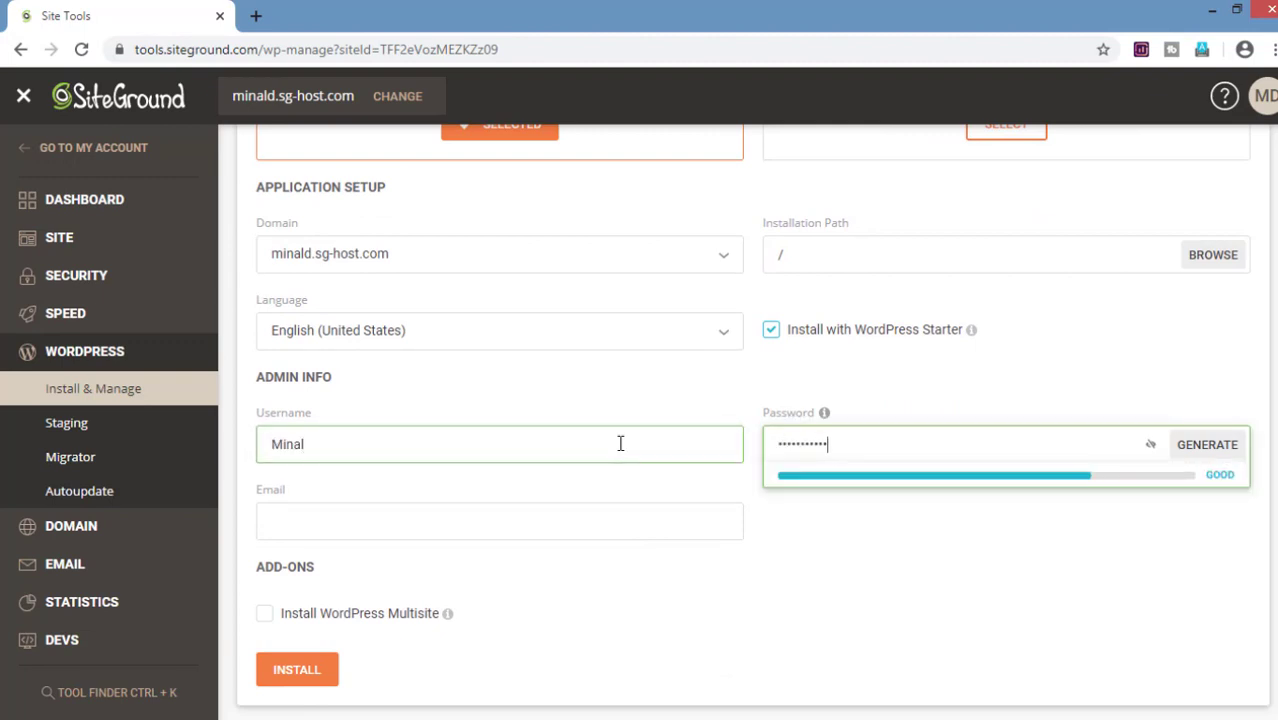
key(Tab)
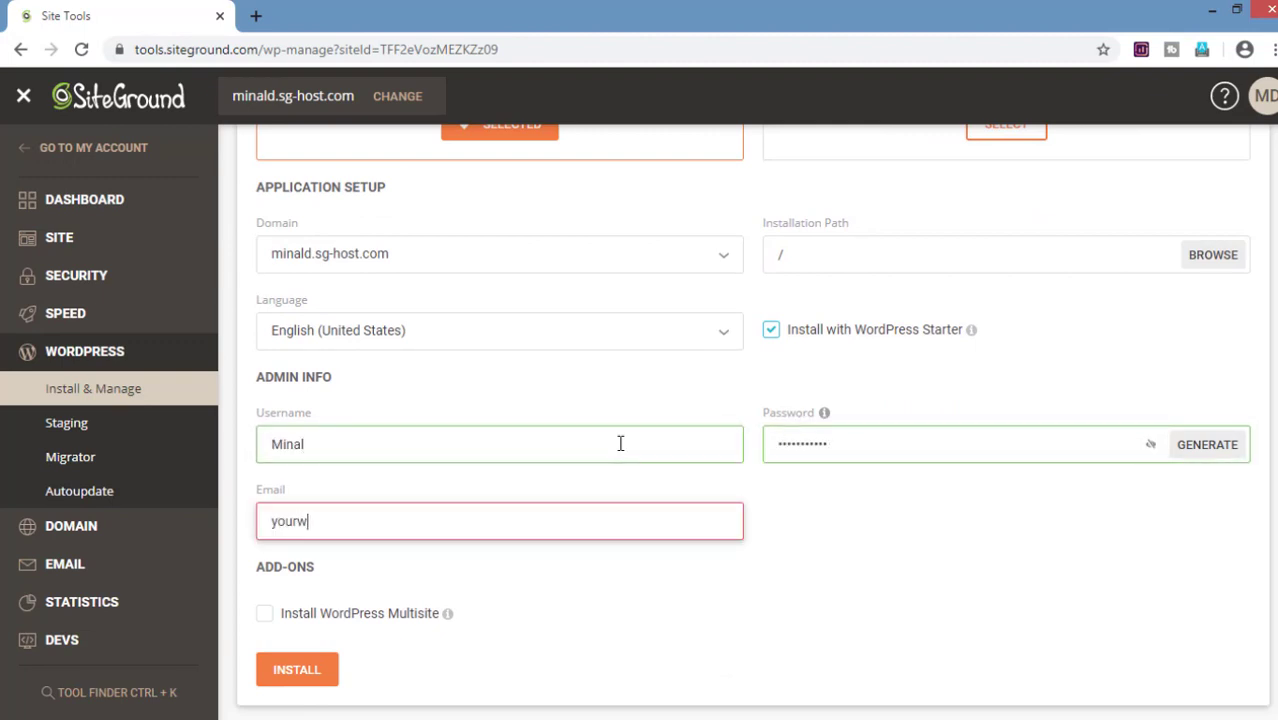
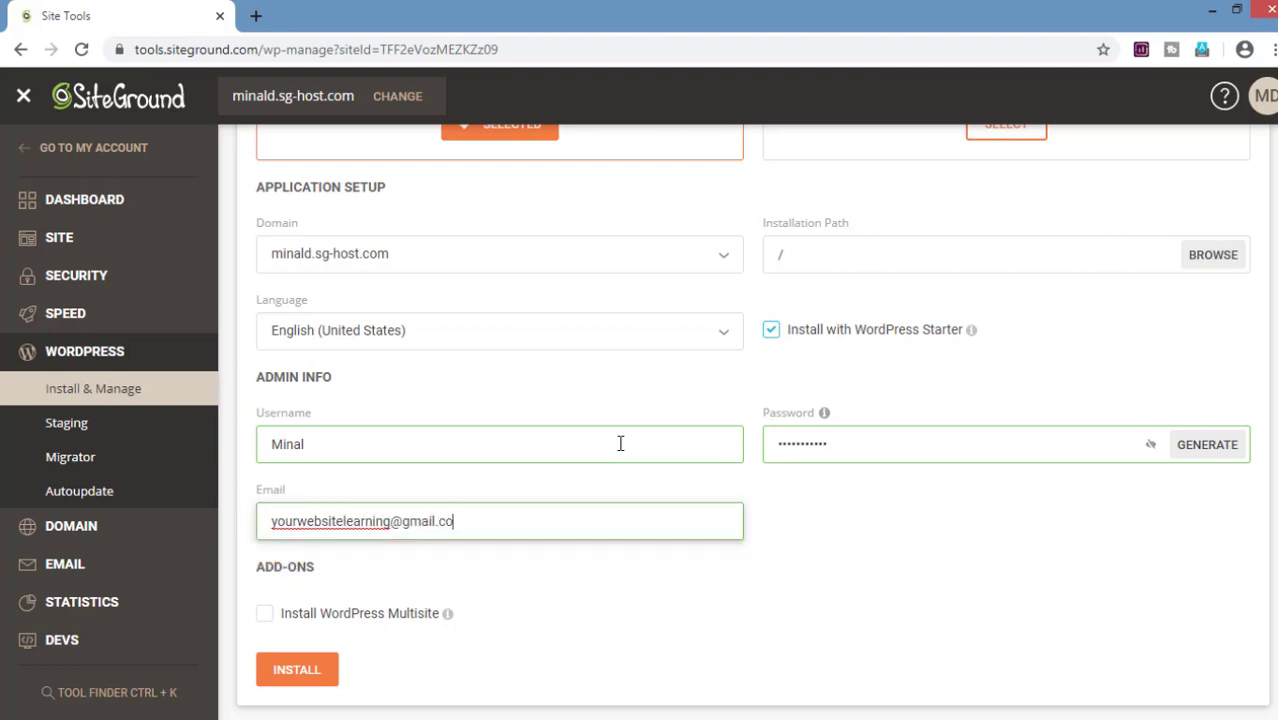
click(336, 678)
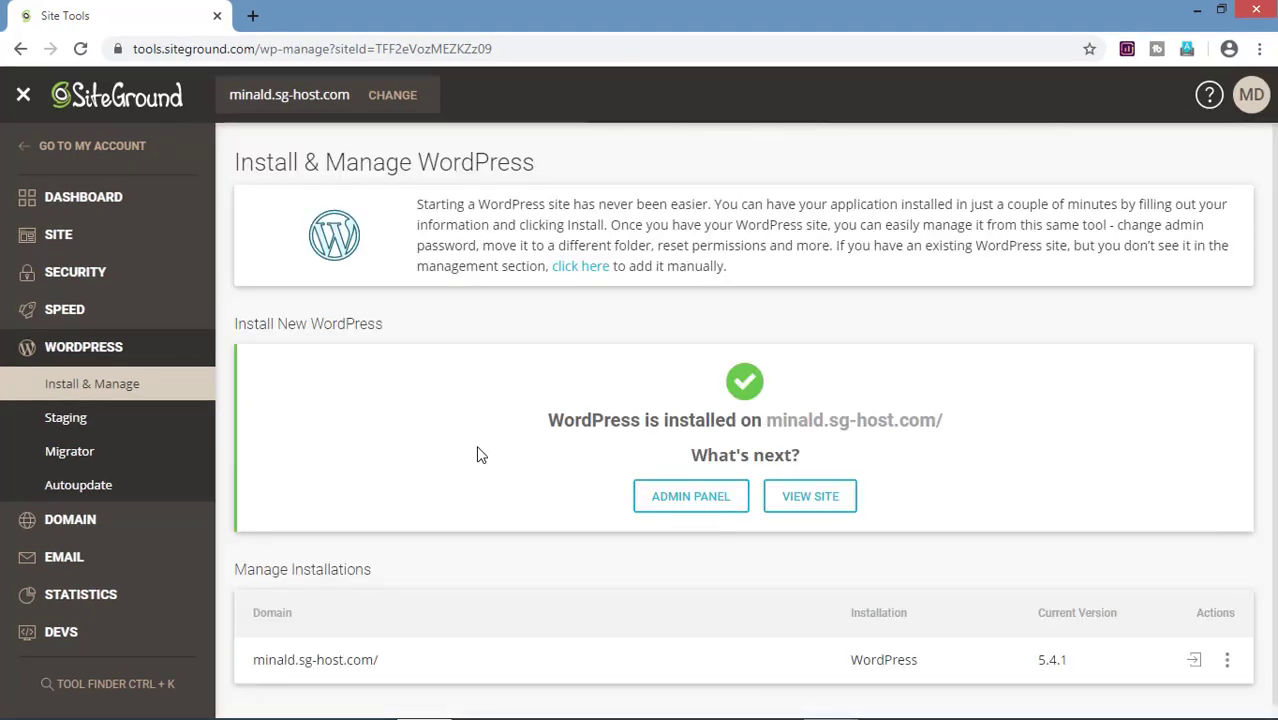
Step: Open the new site's front page and WordPress admin, skipping the Starter wizard, then return to Site Tools
click(803, 500)
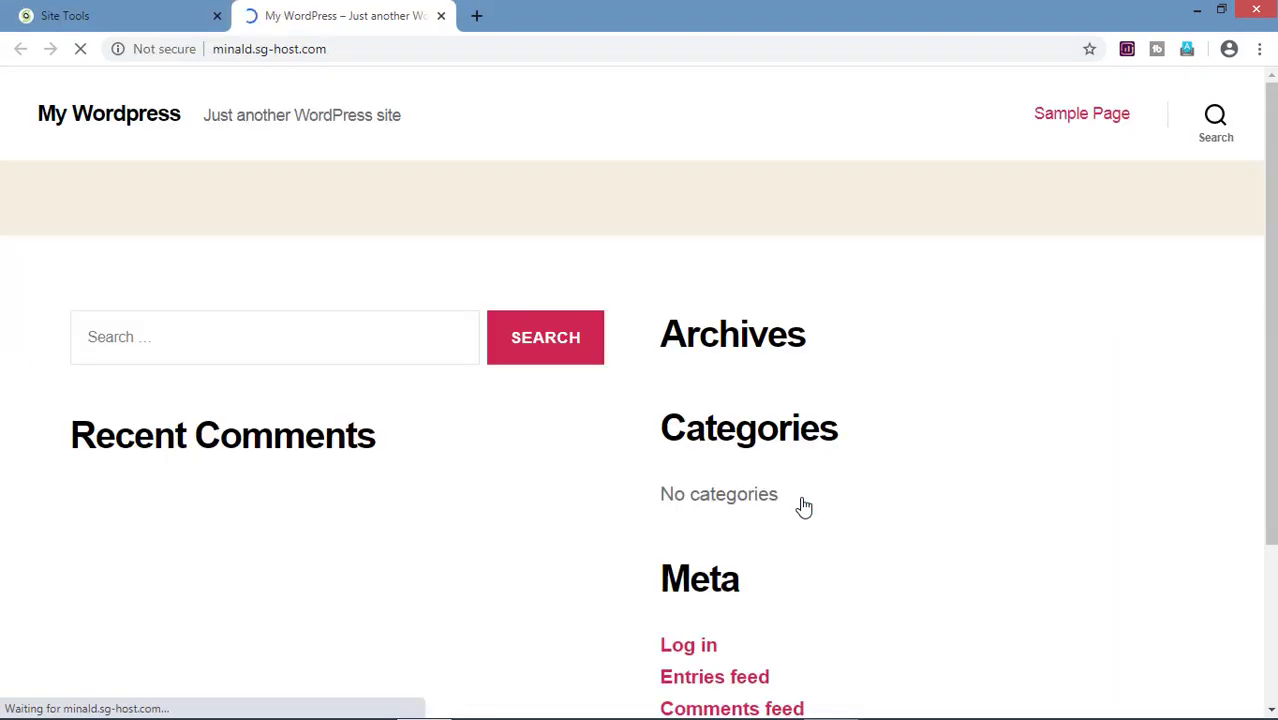
click(36, 6)
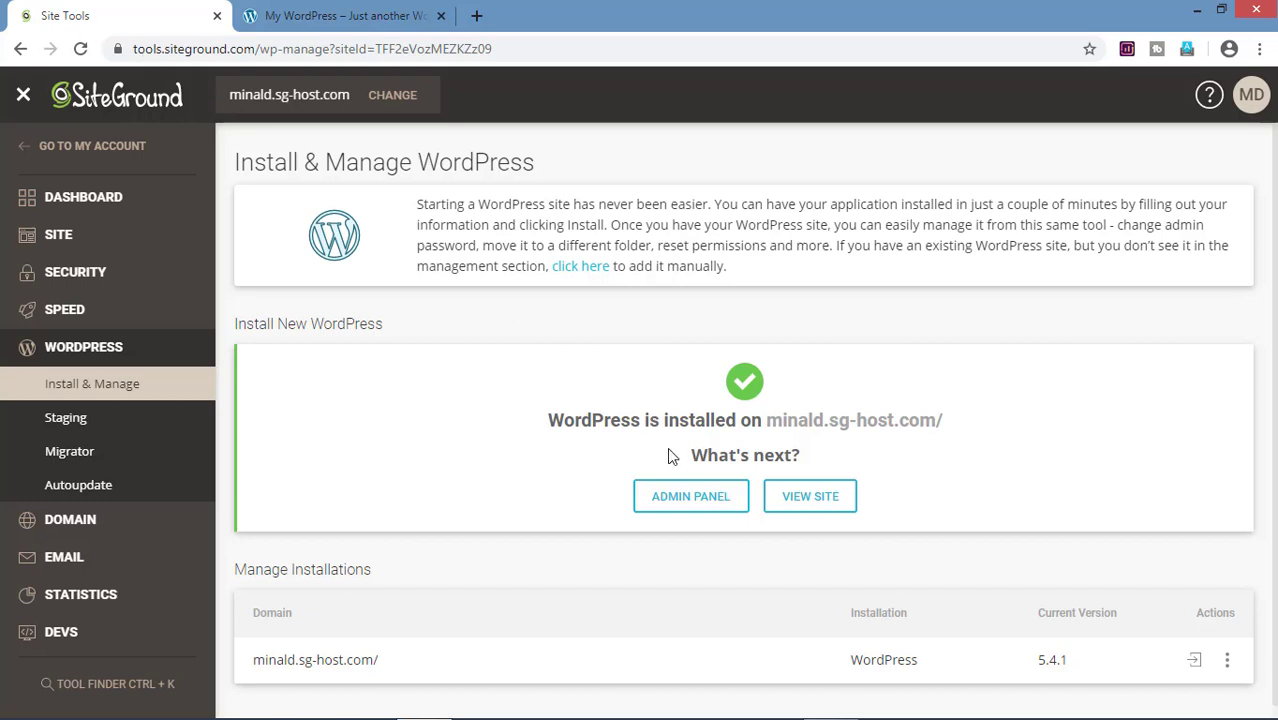
click(690, 496)
click(639, 684)
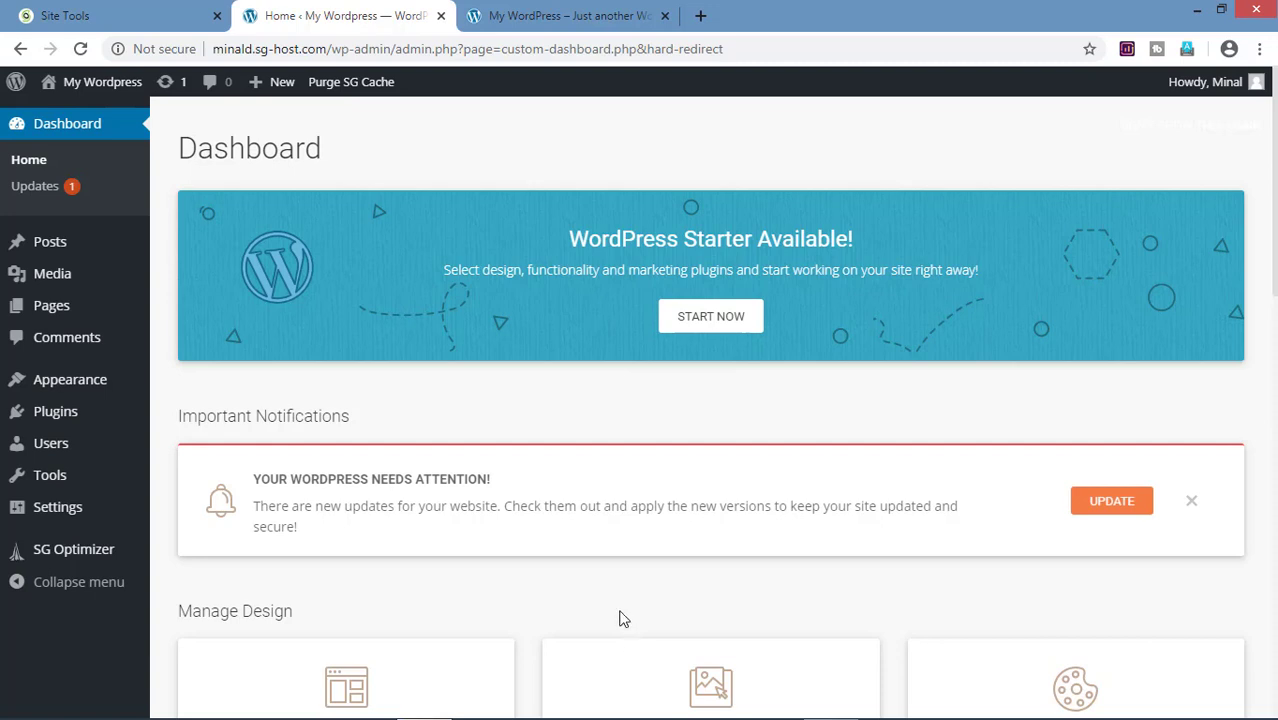
click(133, 12)
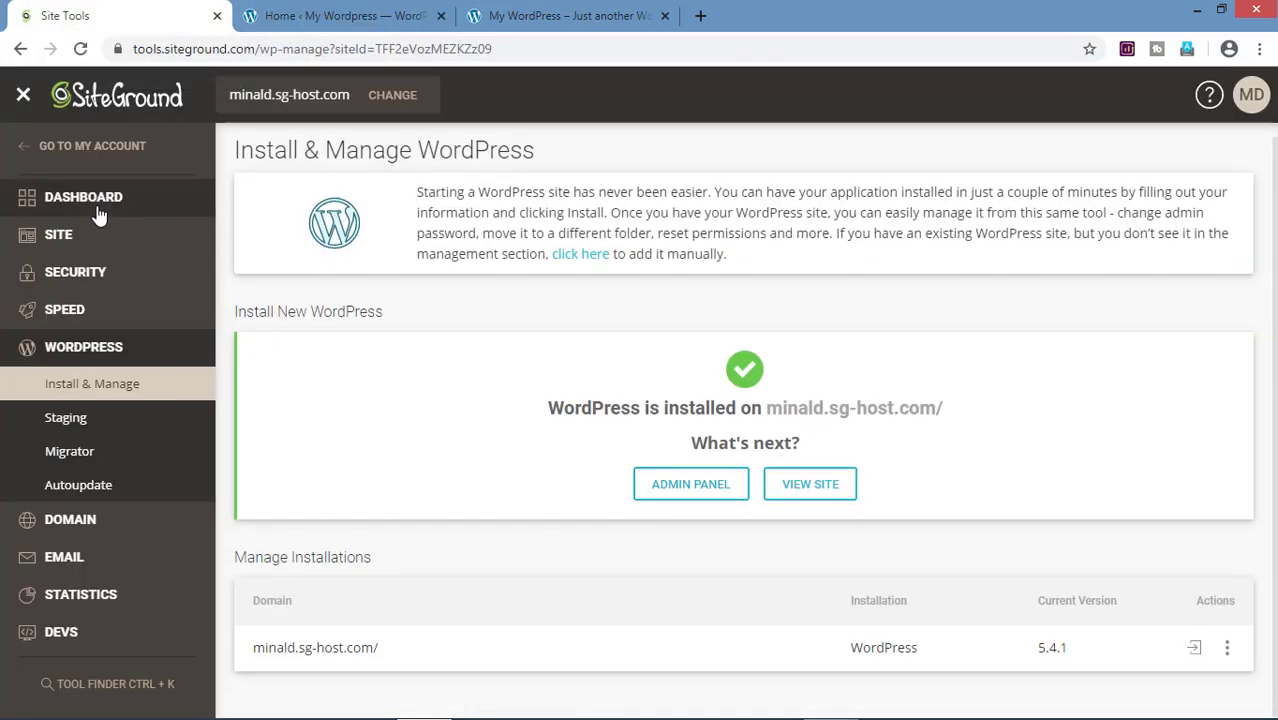
Step: Pin then unpin Email Filters on the dashboard, and go to Security > SSL Manager
click(99, 213)
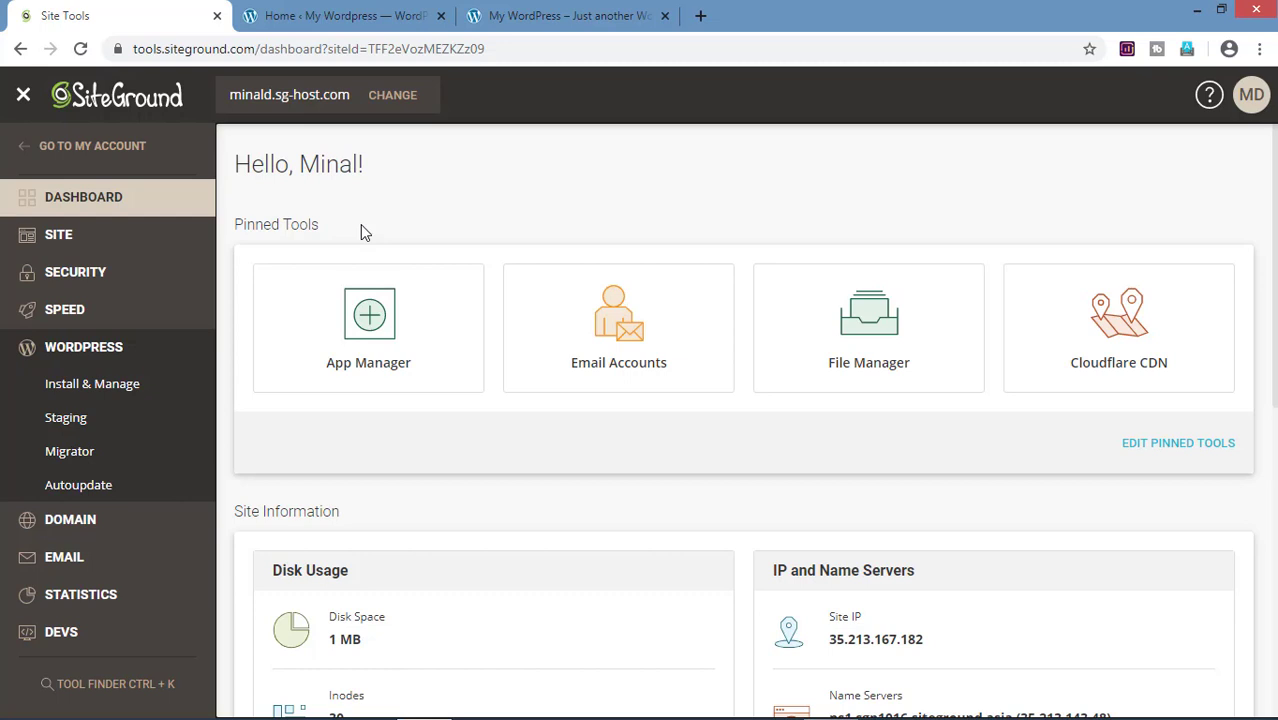
click(1226, 460)
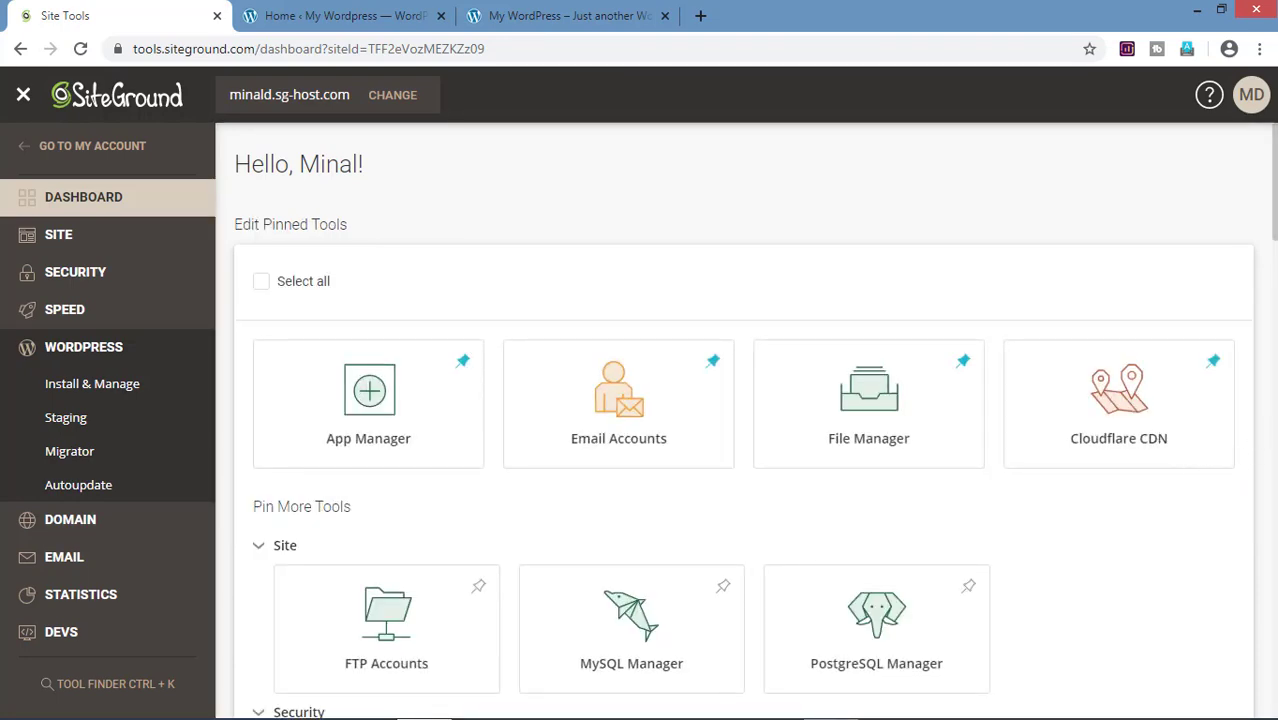
scroll(744, 420, down, 2)
scroll(1275, 450, down, 12)
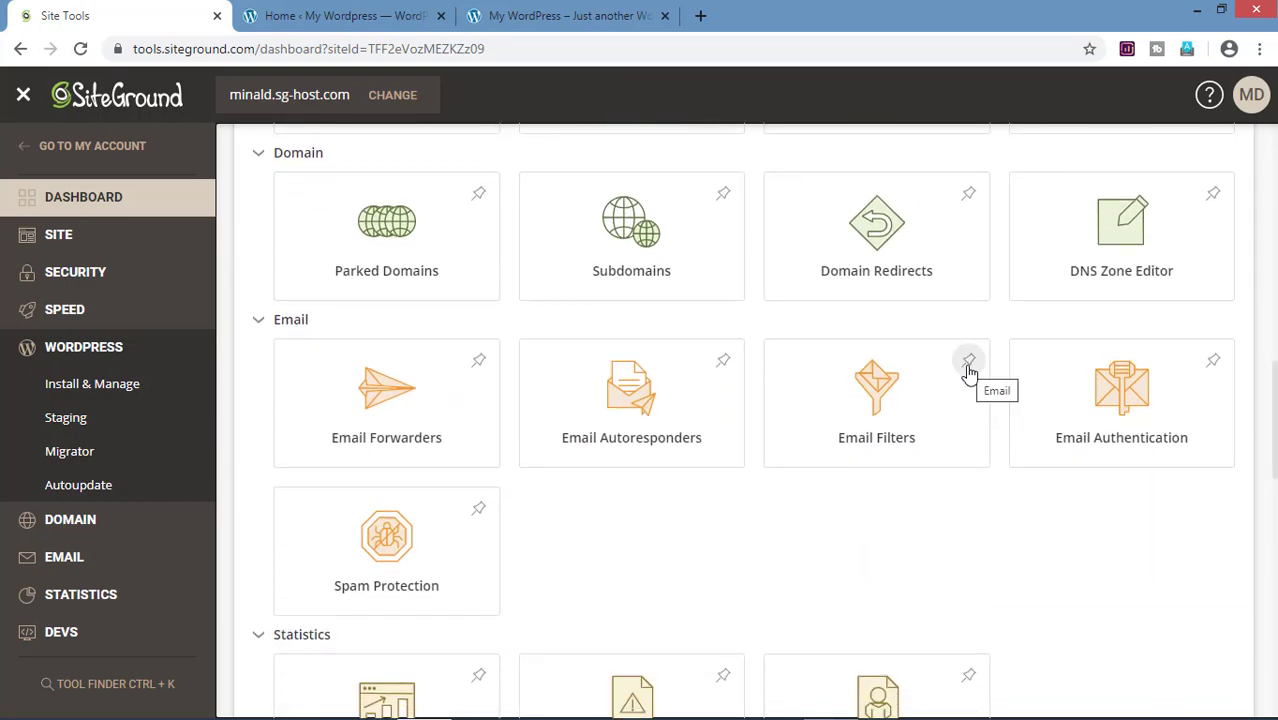
click(969, 364)
drag(1274, 416, 1274, 160)
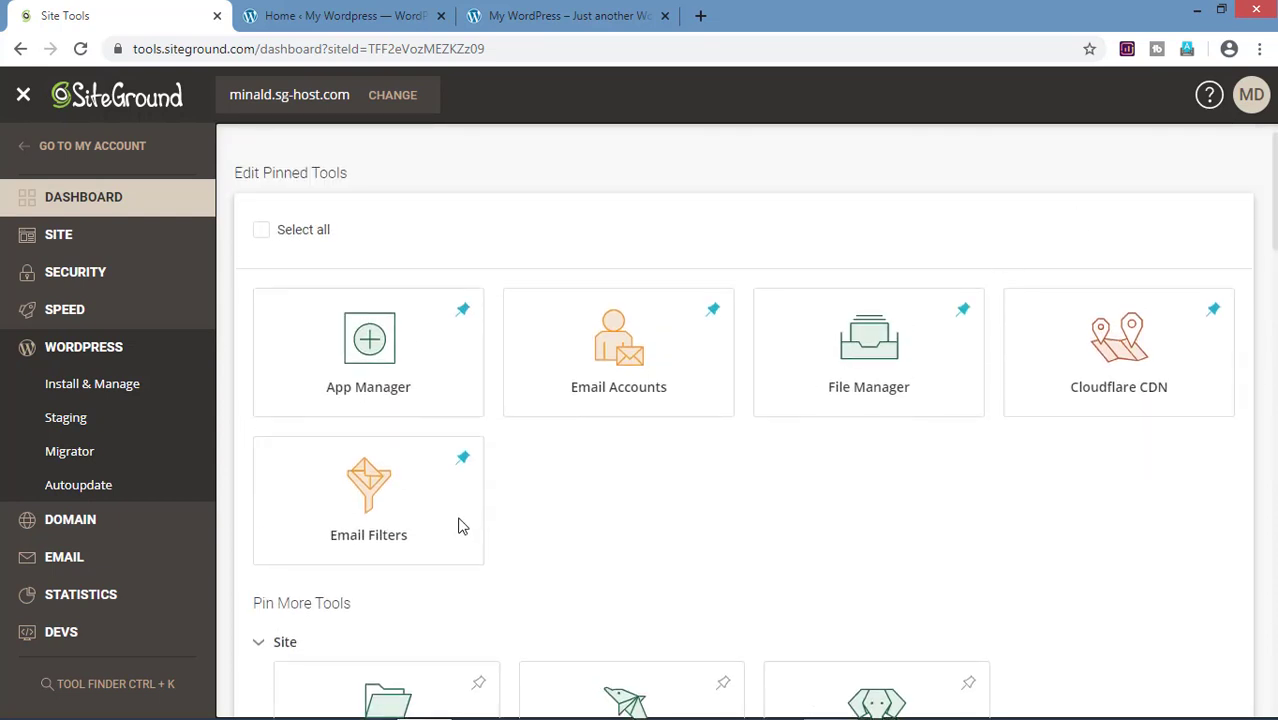
click(463, 459)
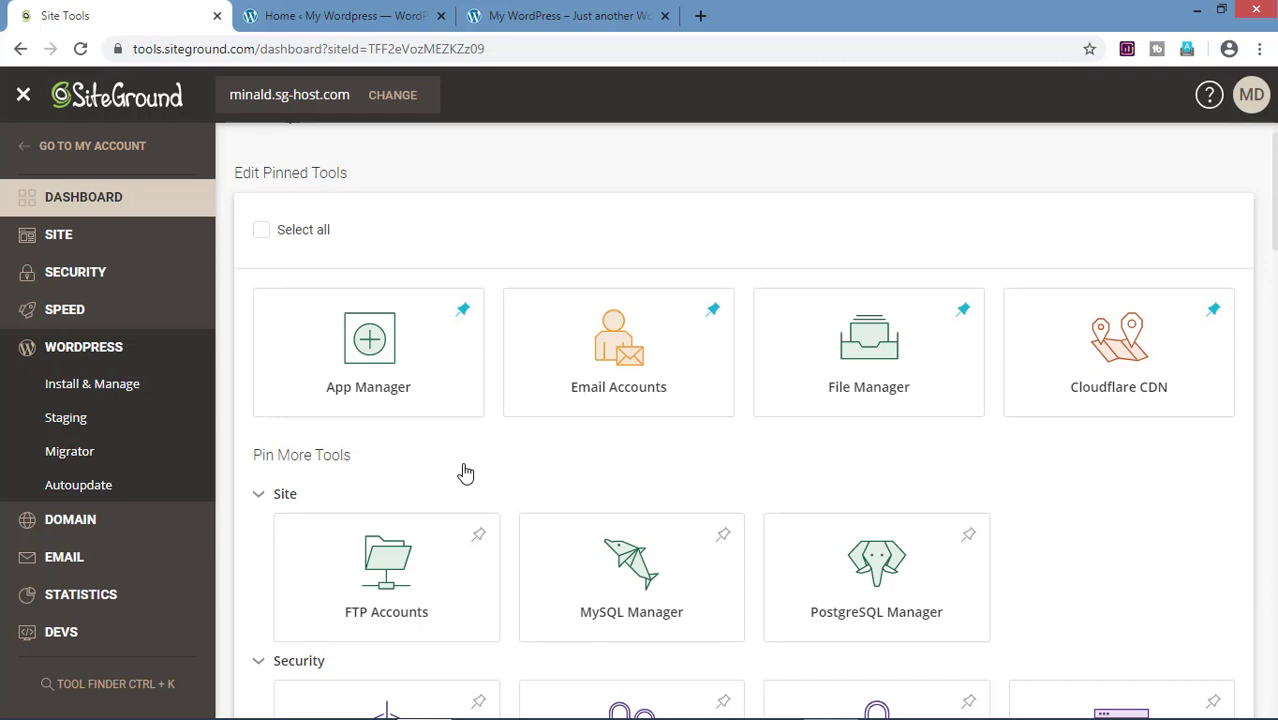
click(134, 288)
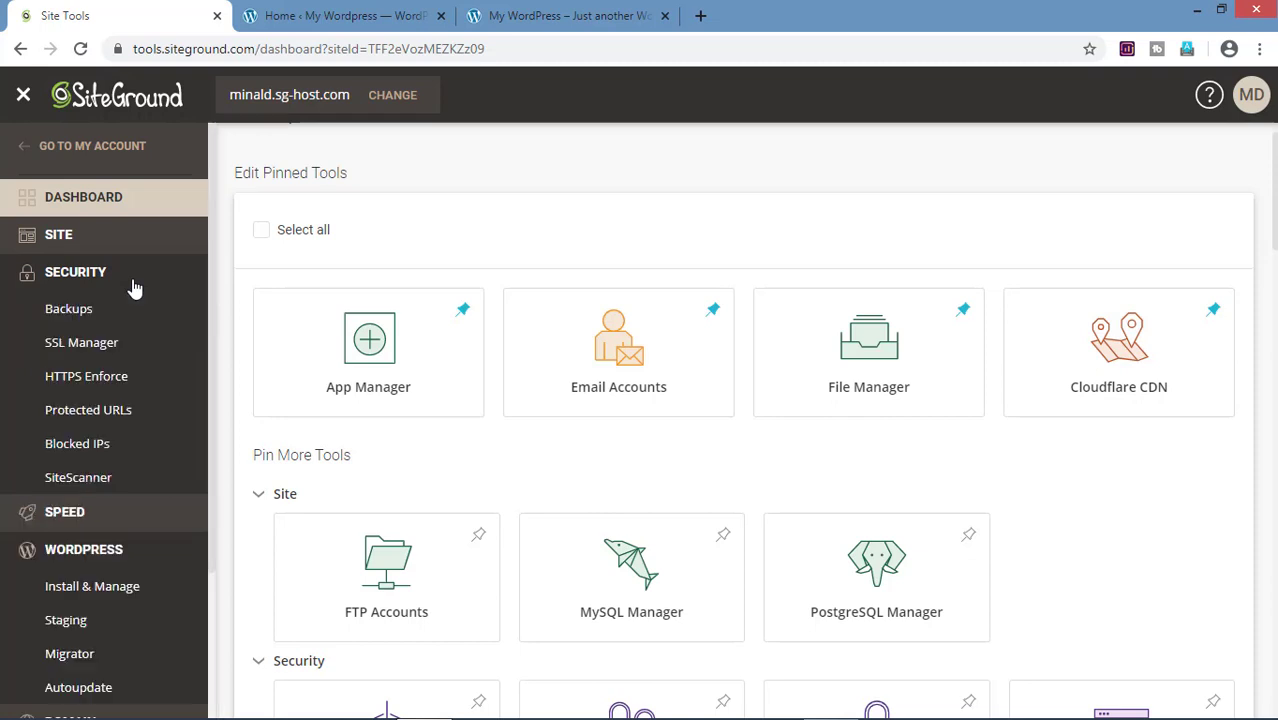
click(157, 348)
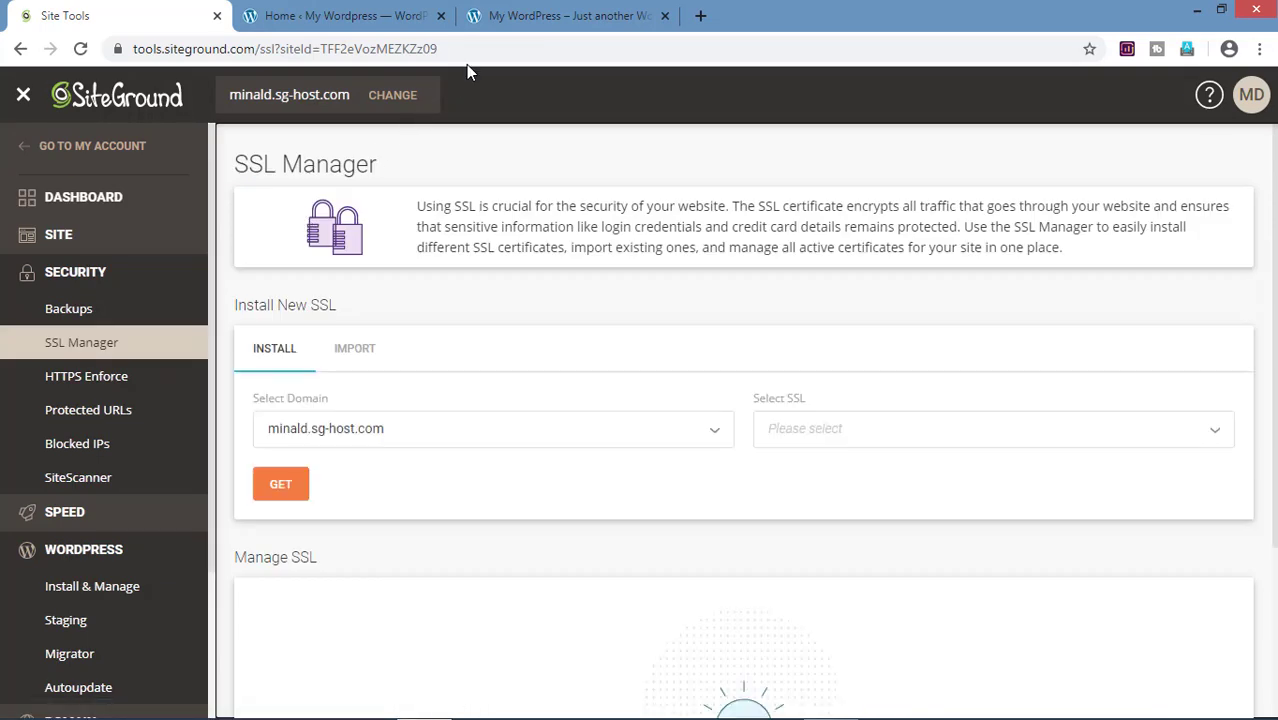
Step: Install a Let's Encrypt certificate in SSL Manager and reload the live site to check it
click(550, 10)
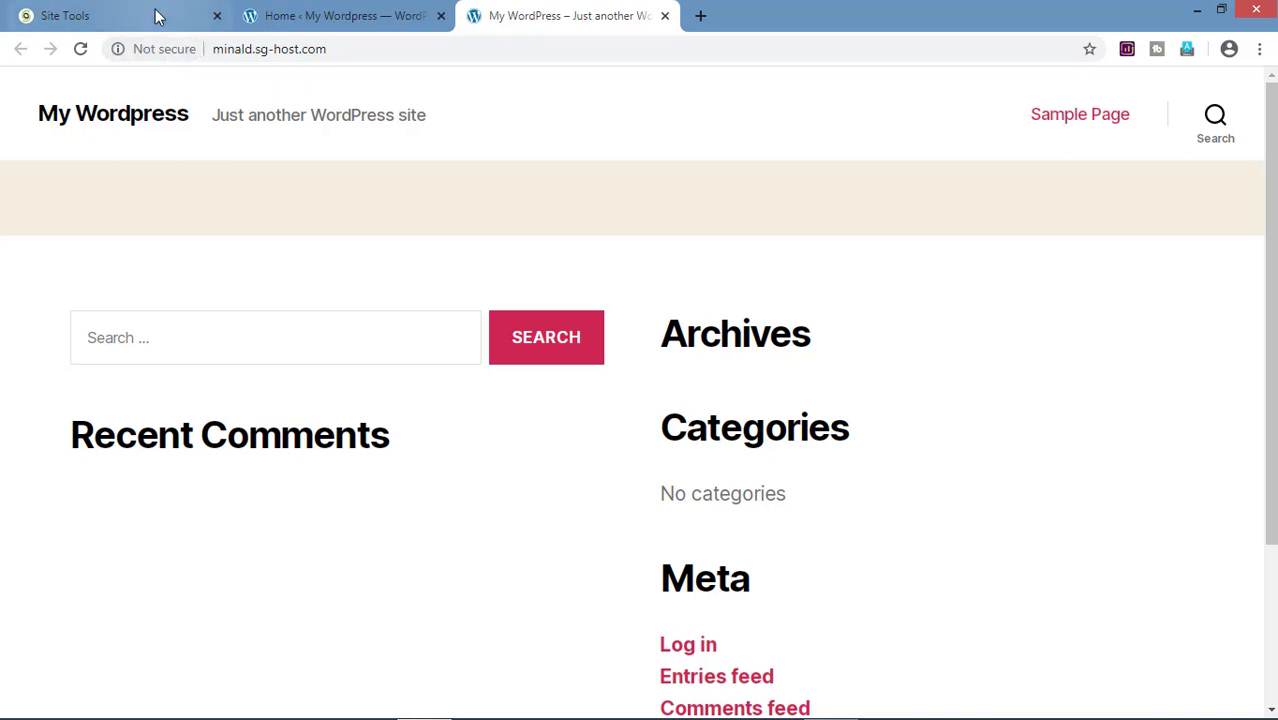
click(155, 15)
click(1113, 432)
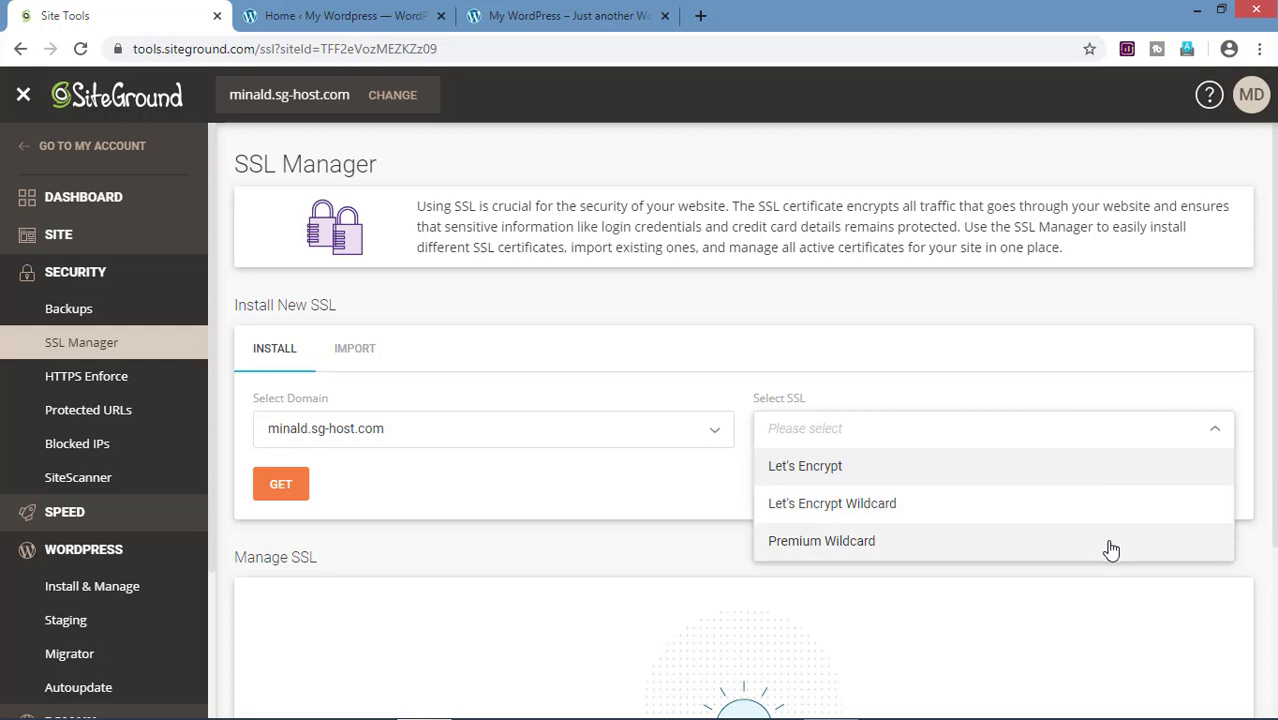
click(1141, 476)
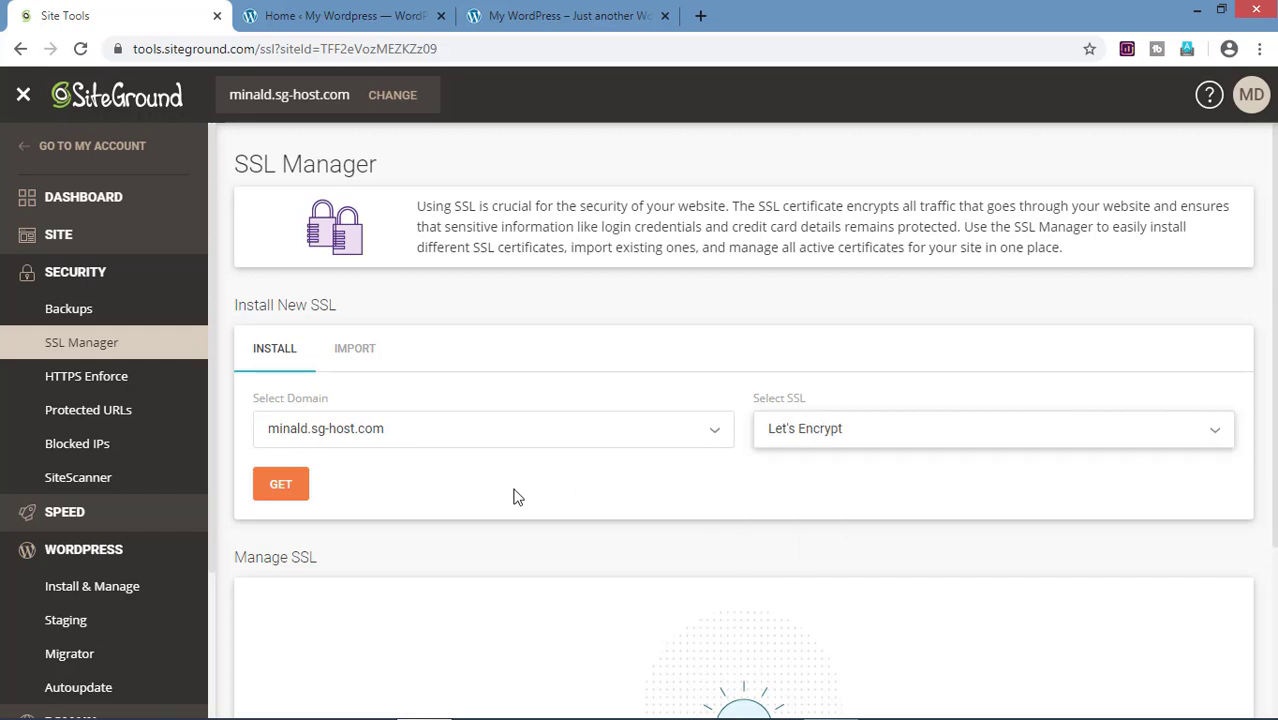
click(290, 490)
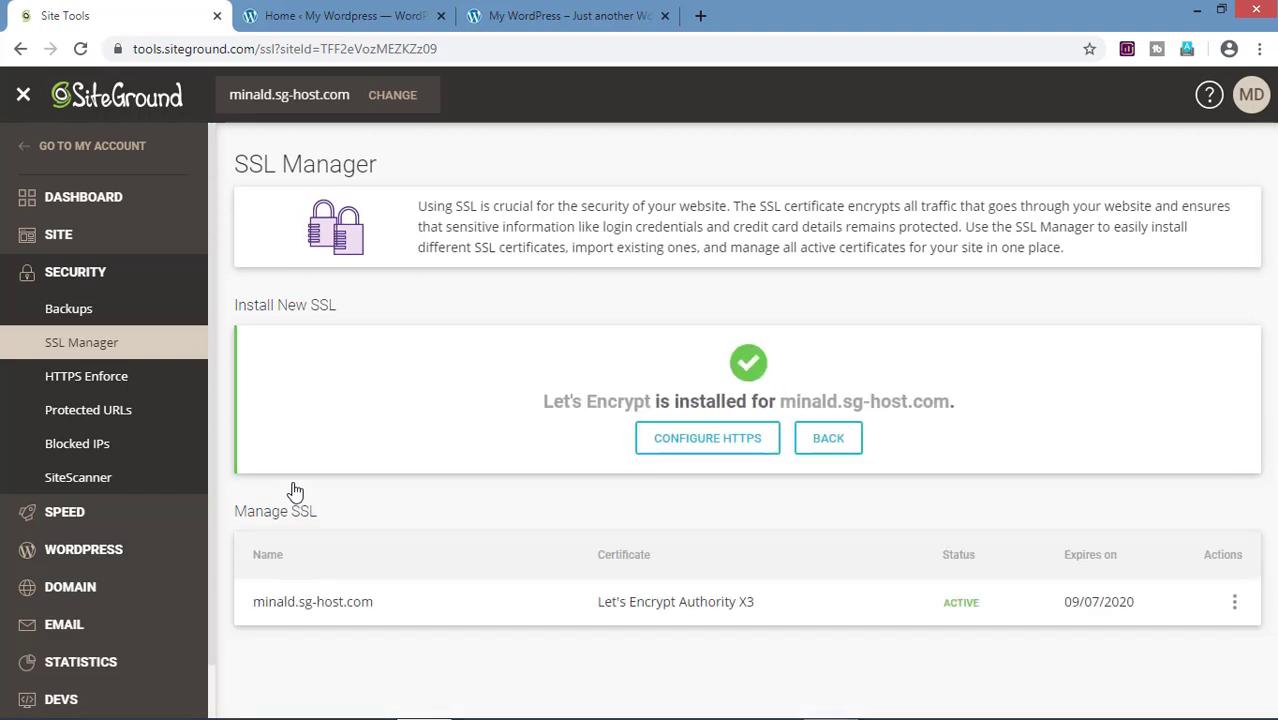
key(ctrl+3)
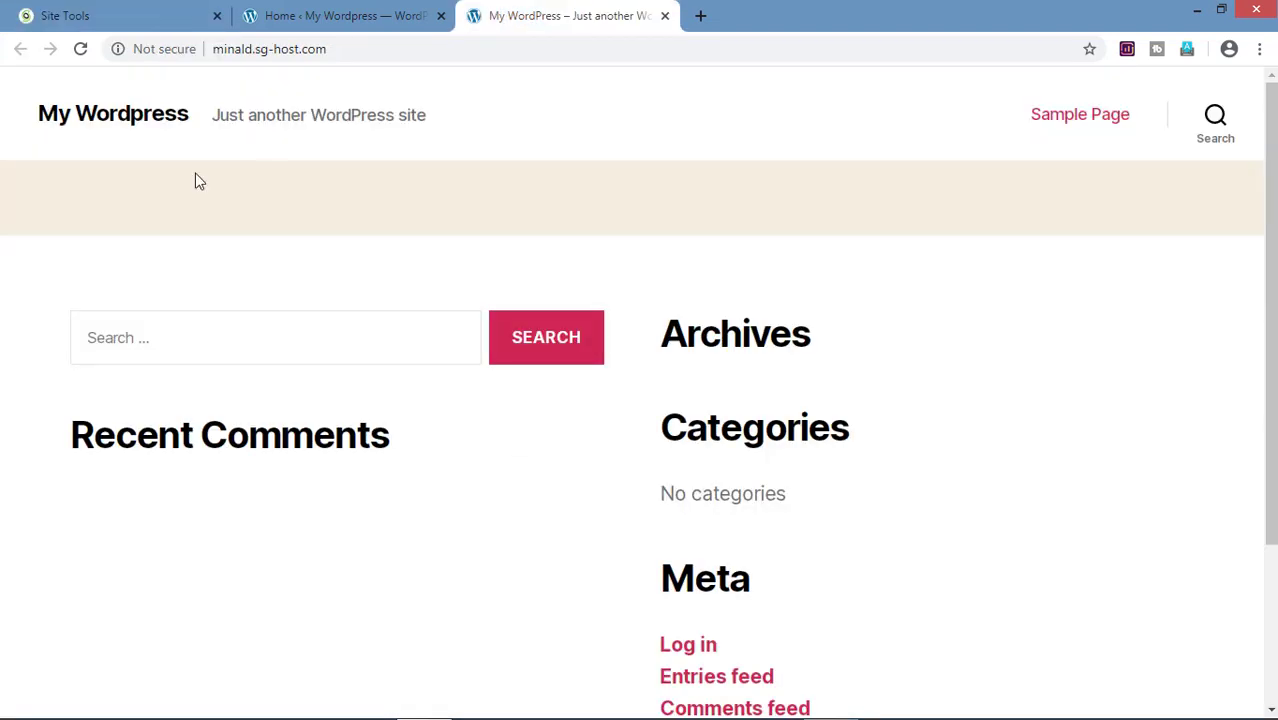
click(81, 48)
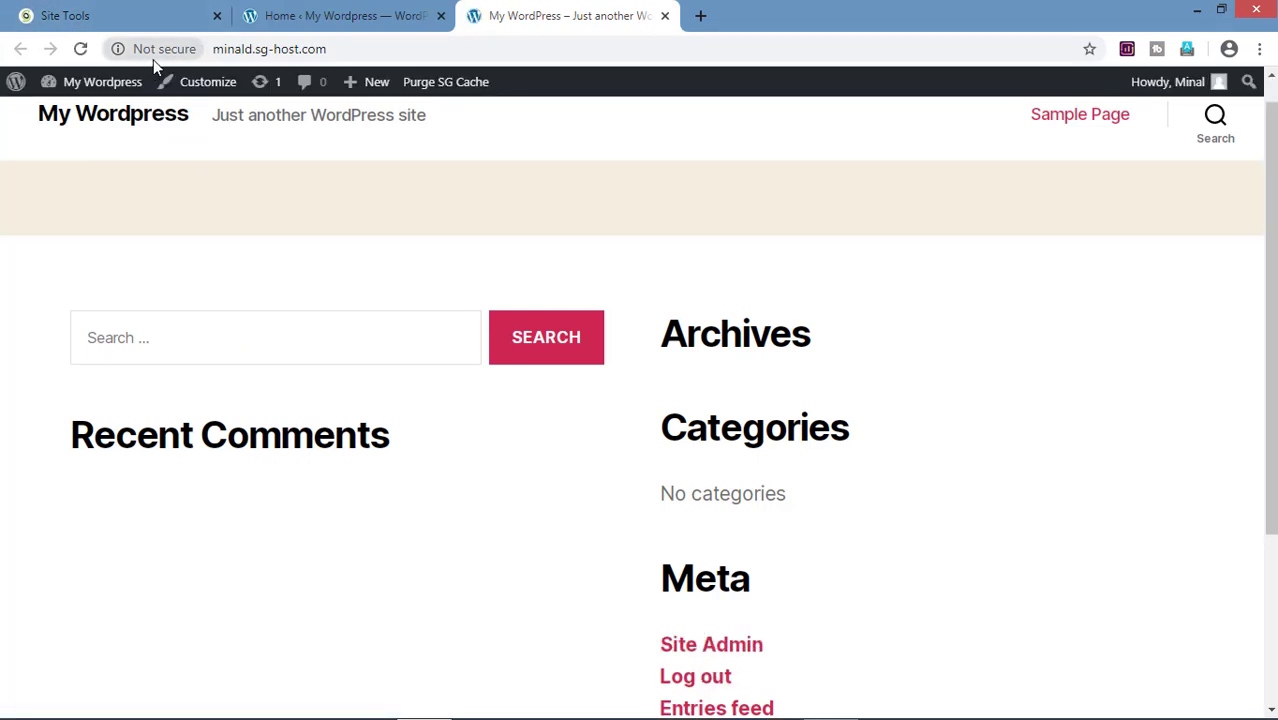
click(127, 9)
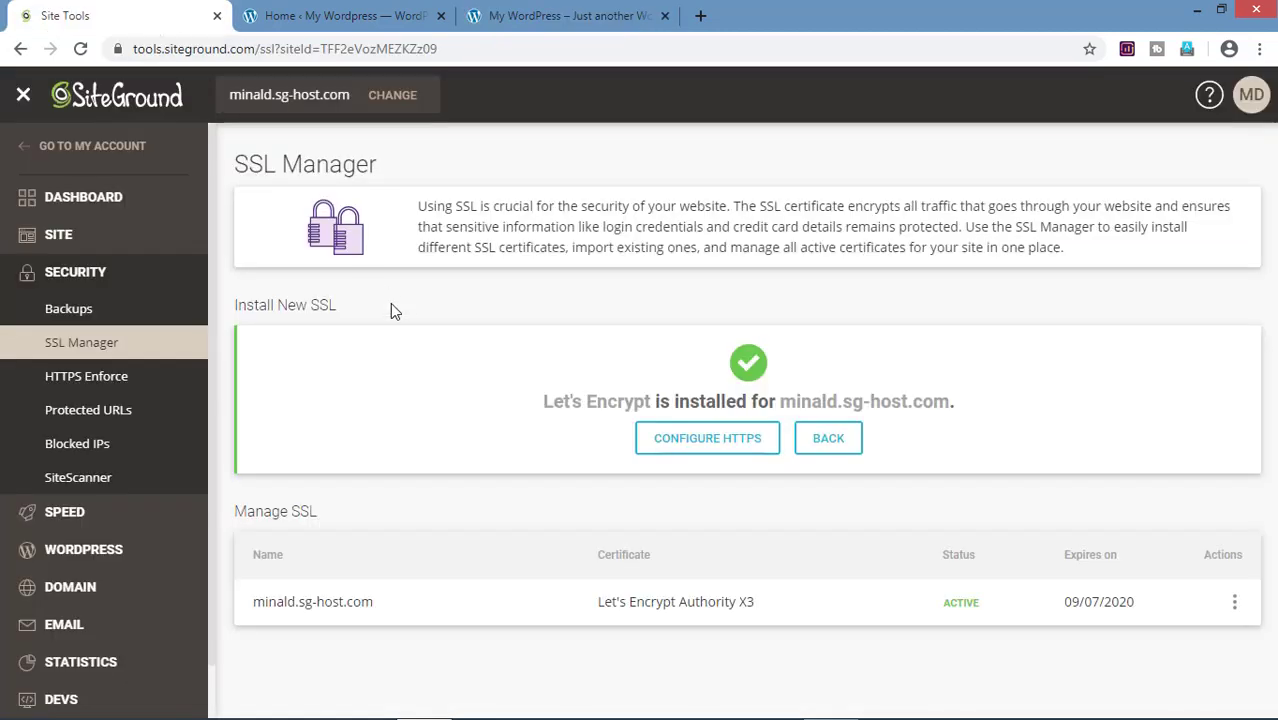
Step: Enable HTTPS Enforce and reload the live site to confirm its secure connection
click(166, 385)
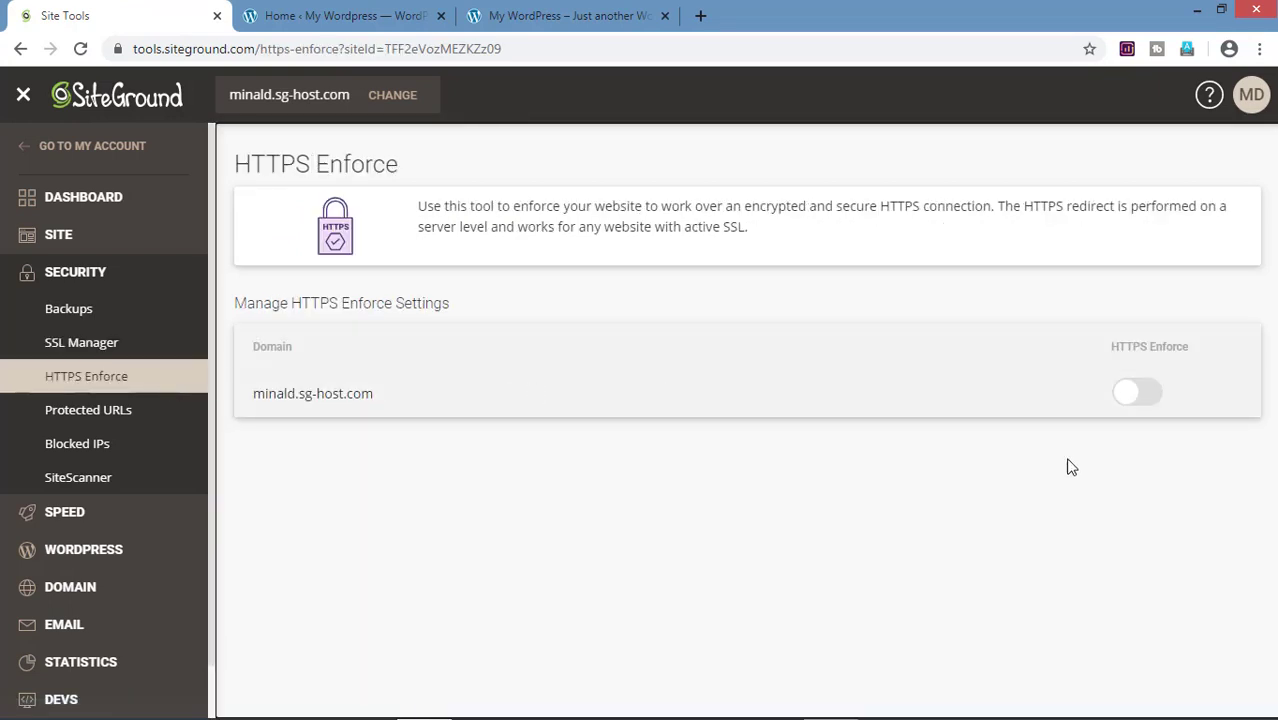
click(1161, 404)
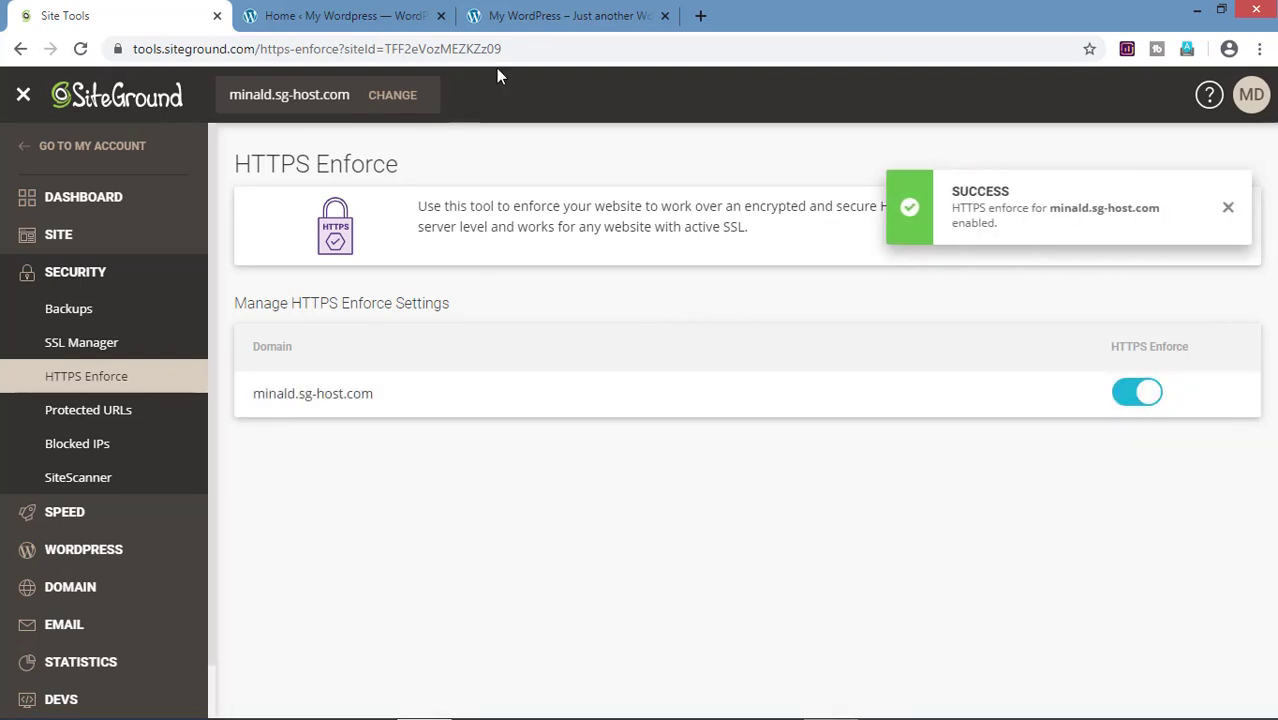
click(560, 15)
click(80, 50)
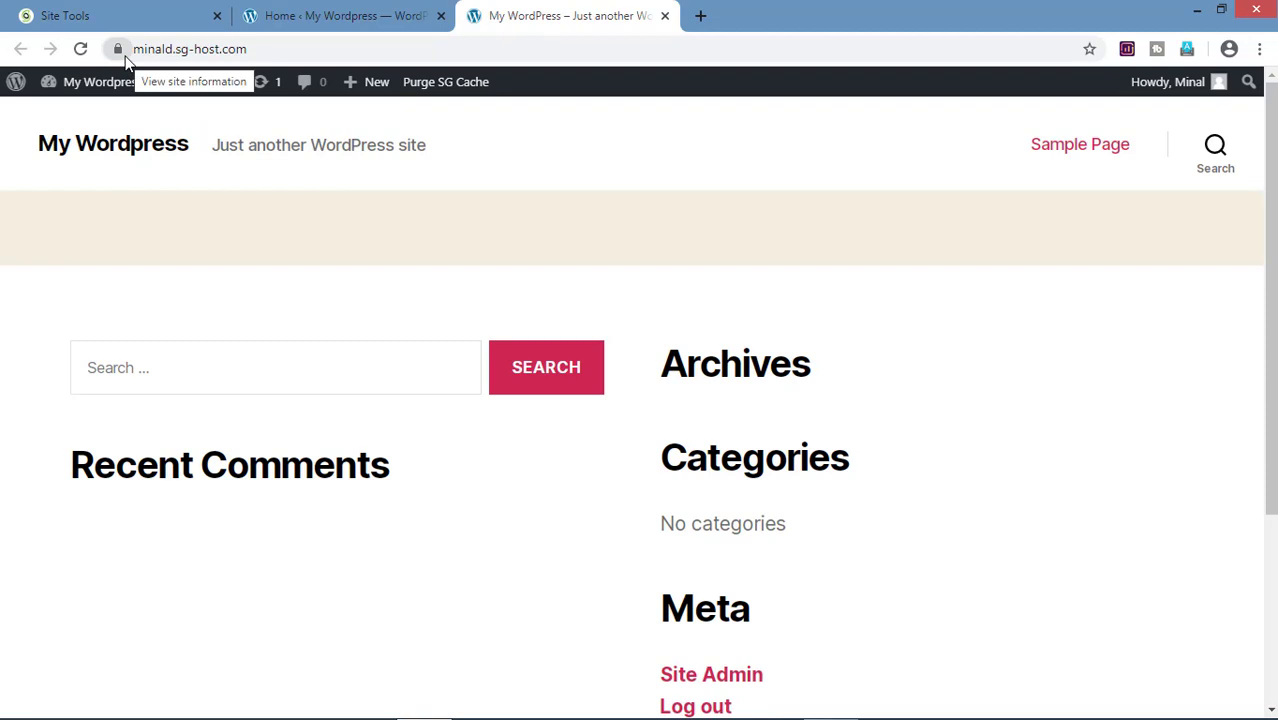
click(122, 55)
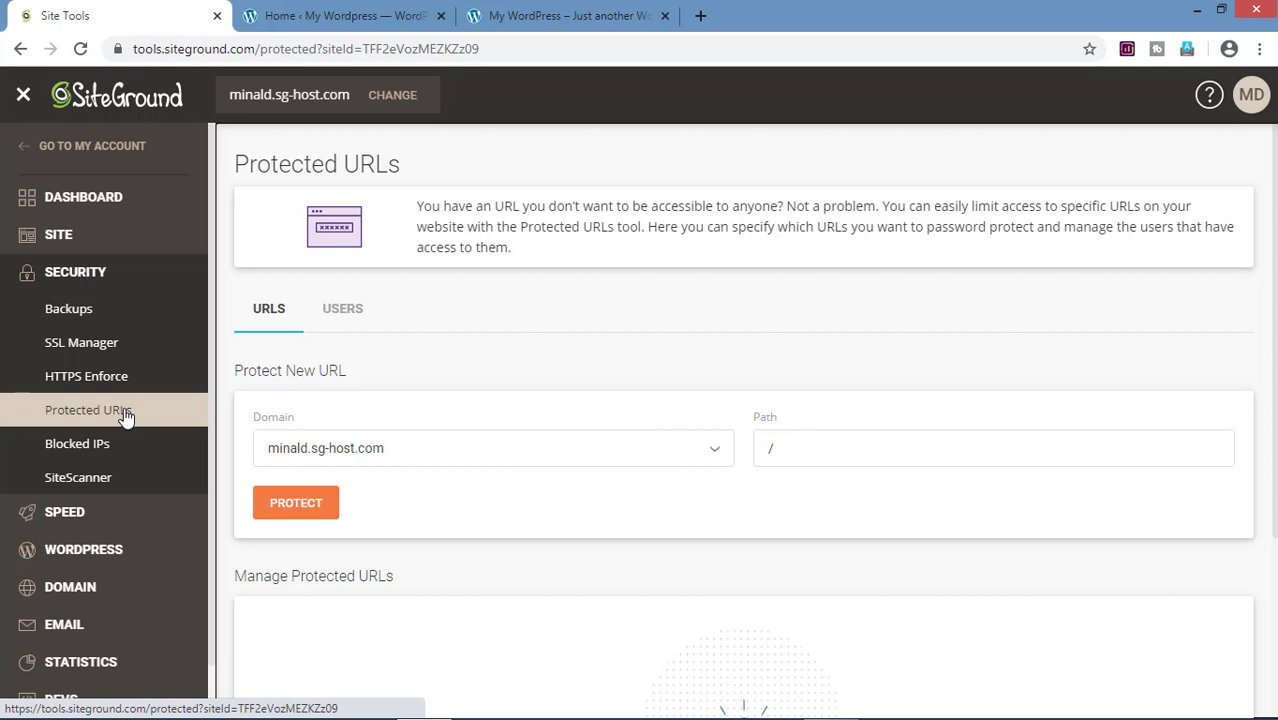
Step: Copy 'sample-page/' from the Sample Page address and protect it under Protected URLs
click(568, 15)
click(1113, 155)
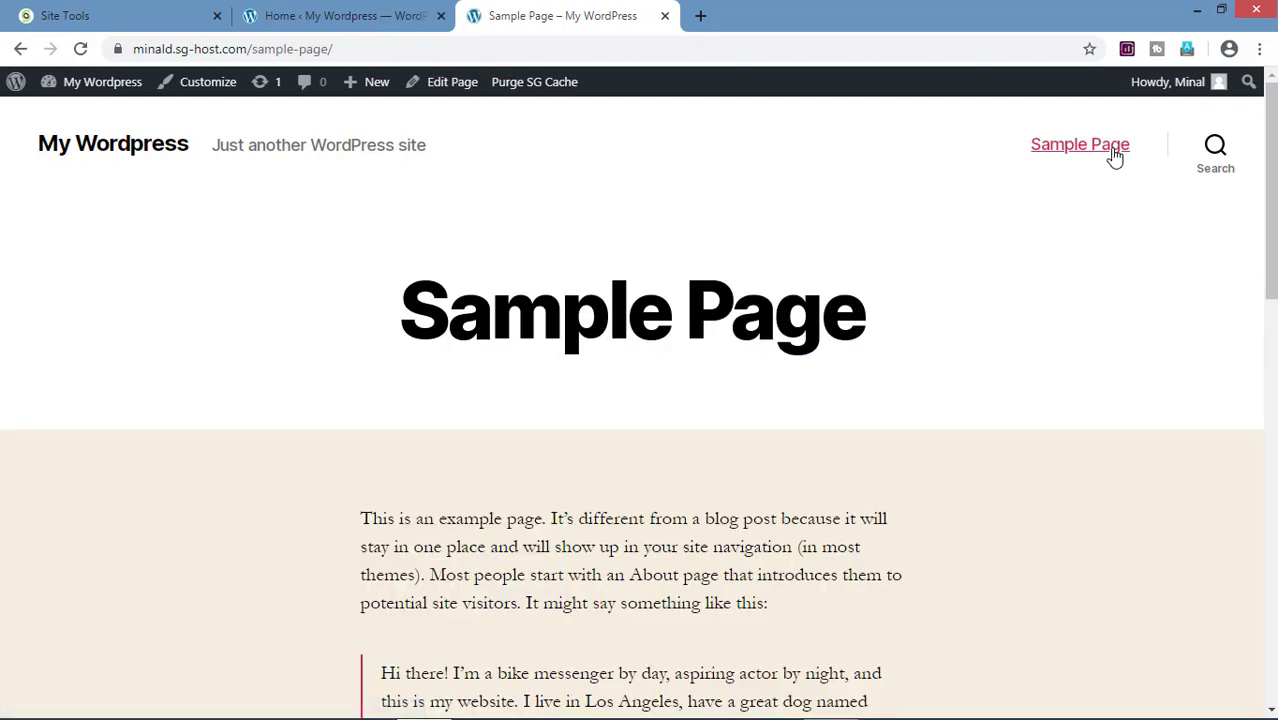
click(347, 49)
click(347, 49)
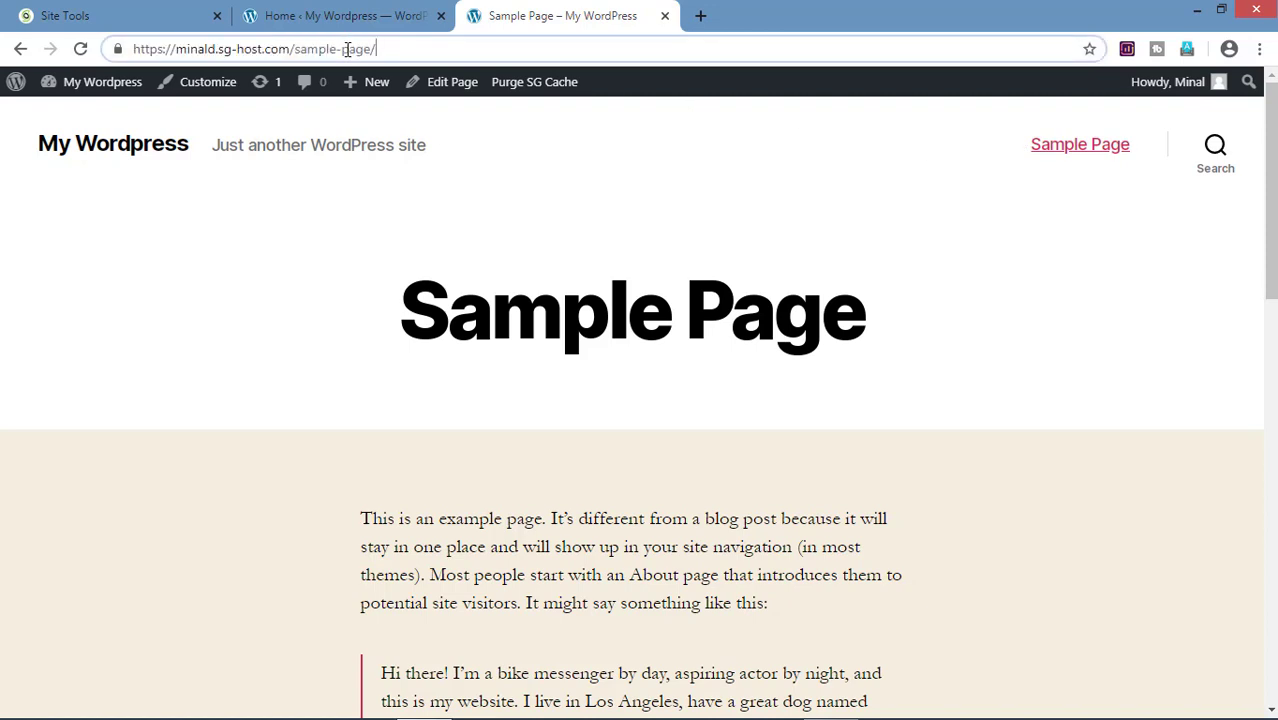
key(shift+Left)
key(shift+Left)
key(shift+Left)
key(shift+Left)
key(shift+Left)
key(shift+Left)
key(shift+Left)
key(shift+Left)
key(shift+Left)
key(shift+Left)
key(shift+Left)
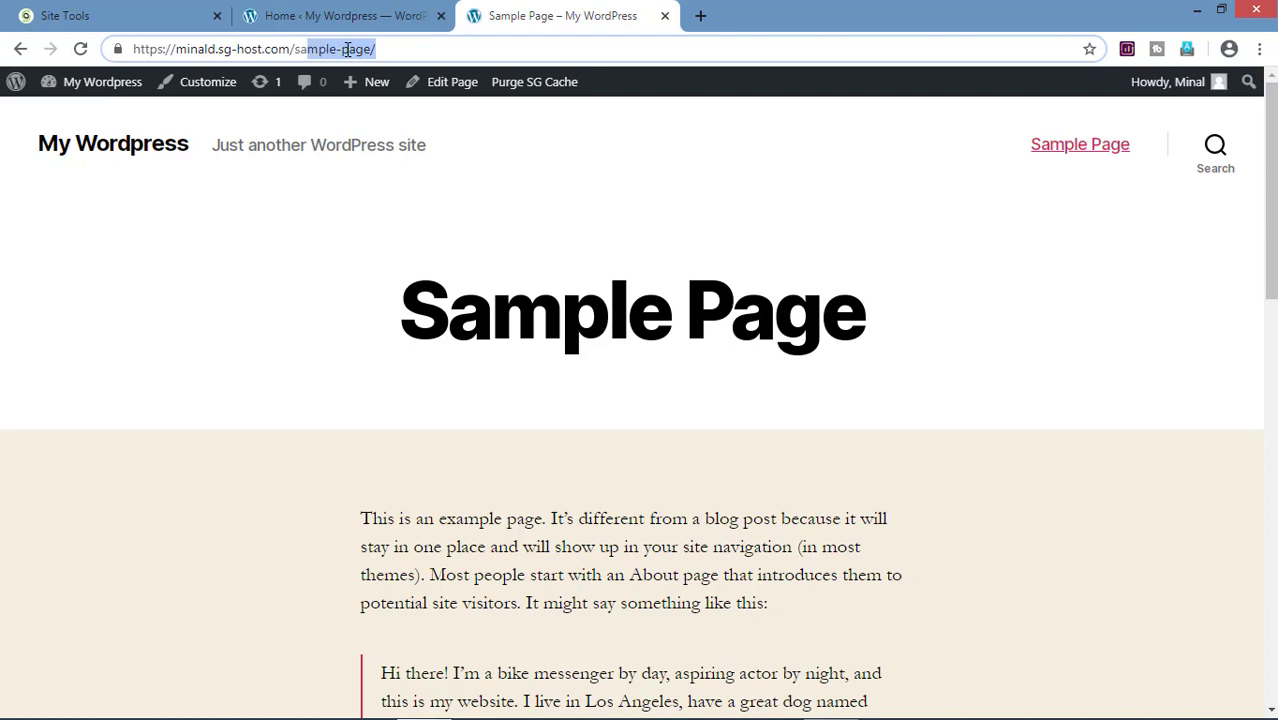
key(shift+Left)
key(shift+Left)
key(ctrl+c)
click(155, 8)
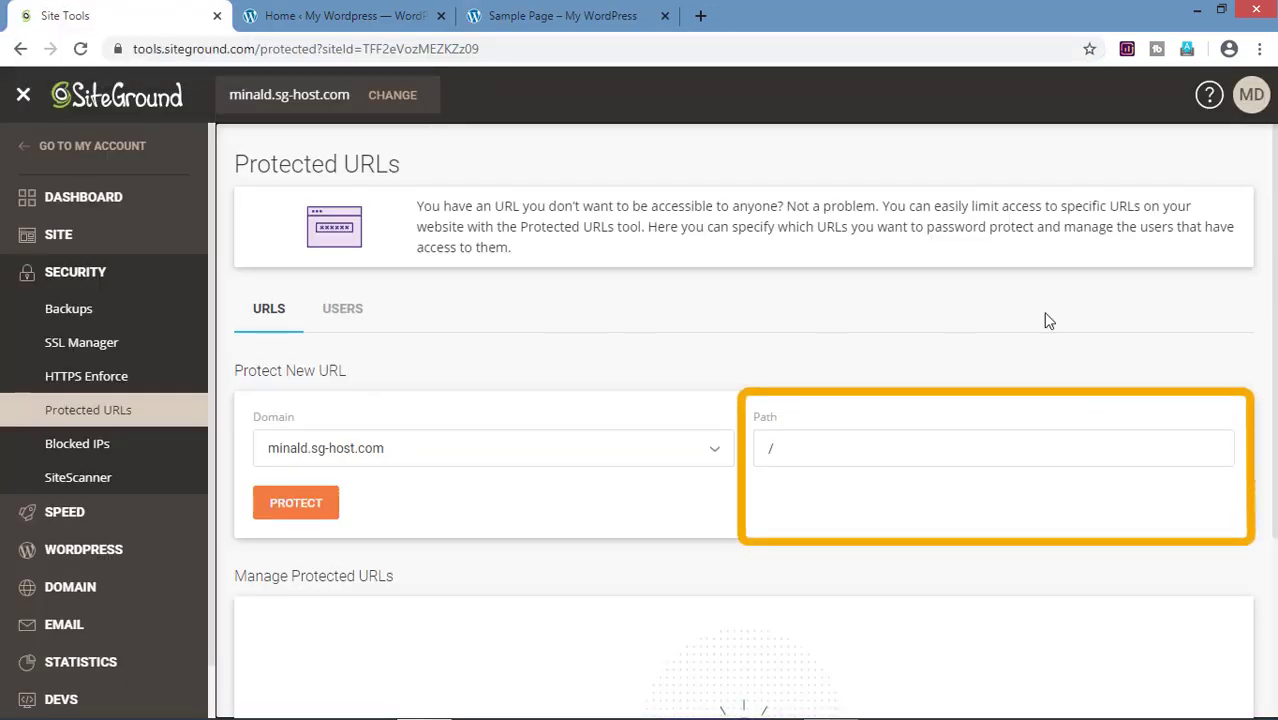
click(850, 440)
key(ctrl+v)
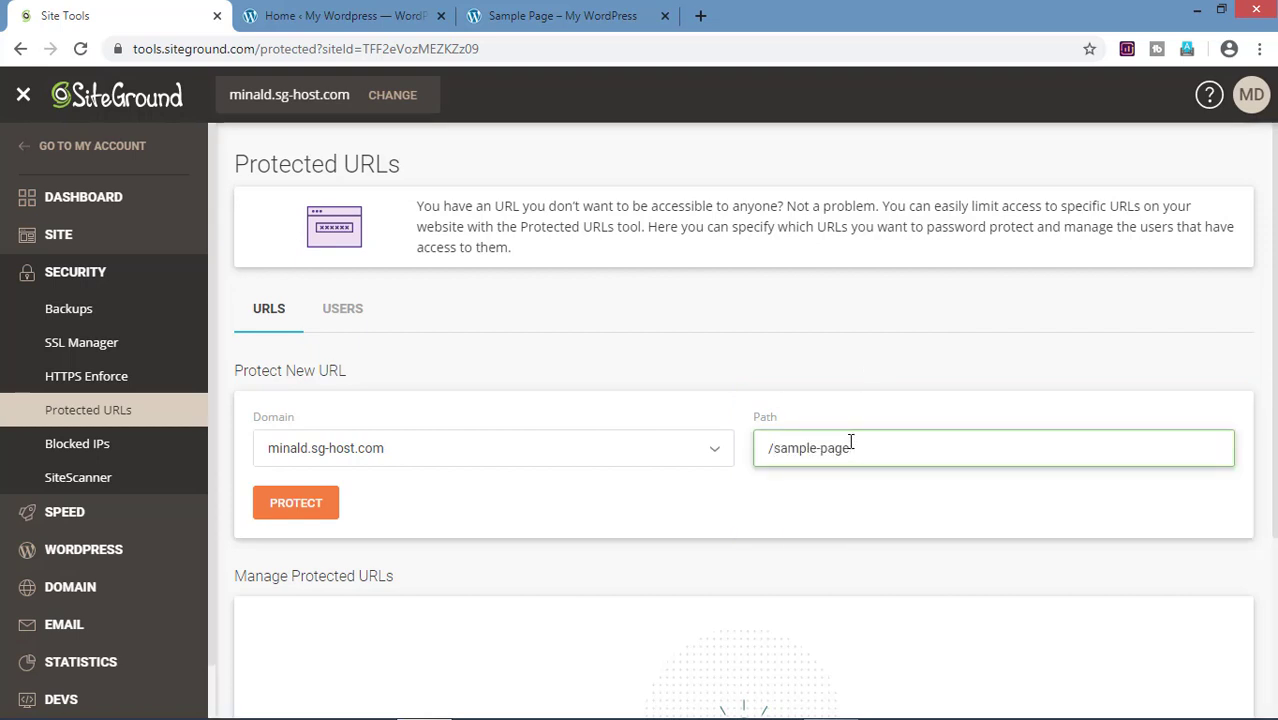
click(300, 506)
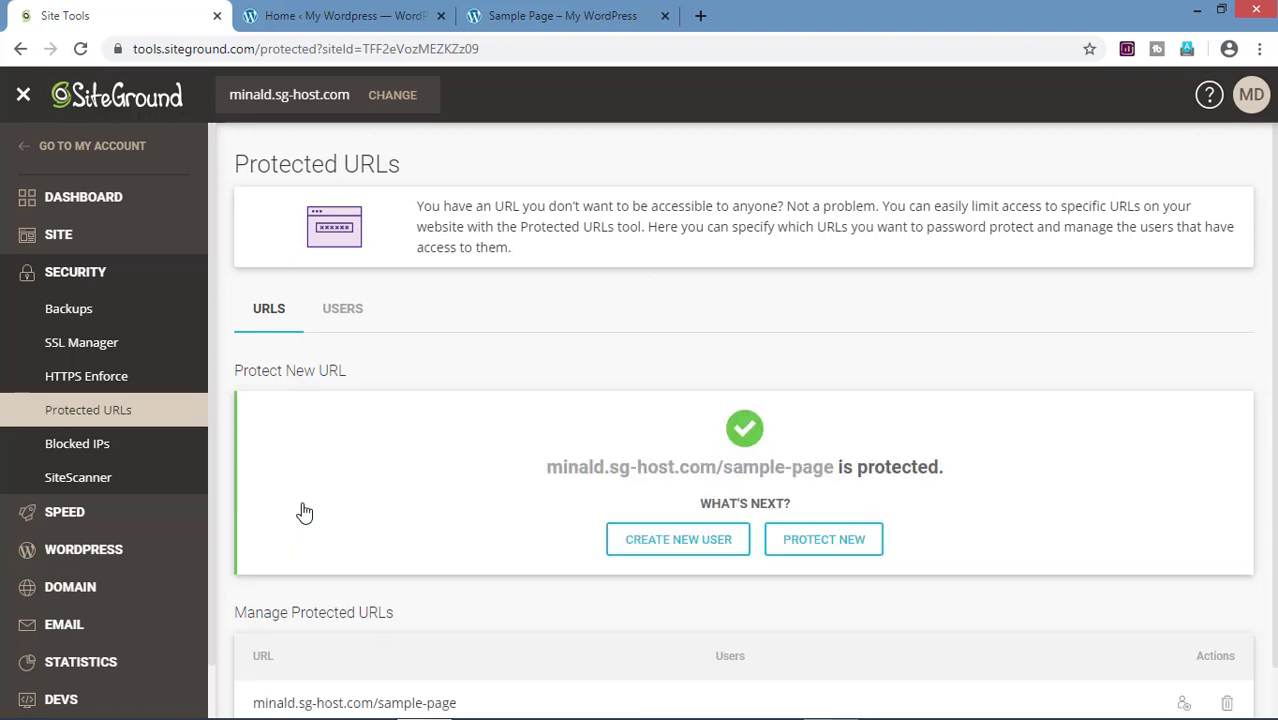
Step: Create a protected-URL user with a username and password
scroll(987, 366, down, 1)
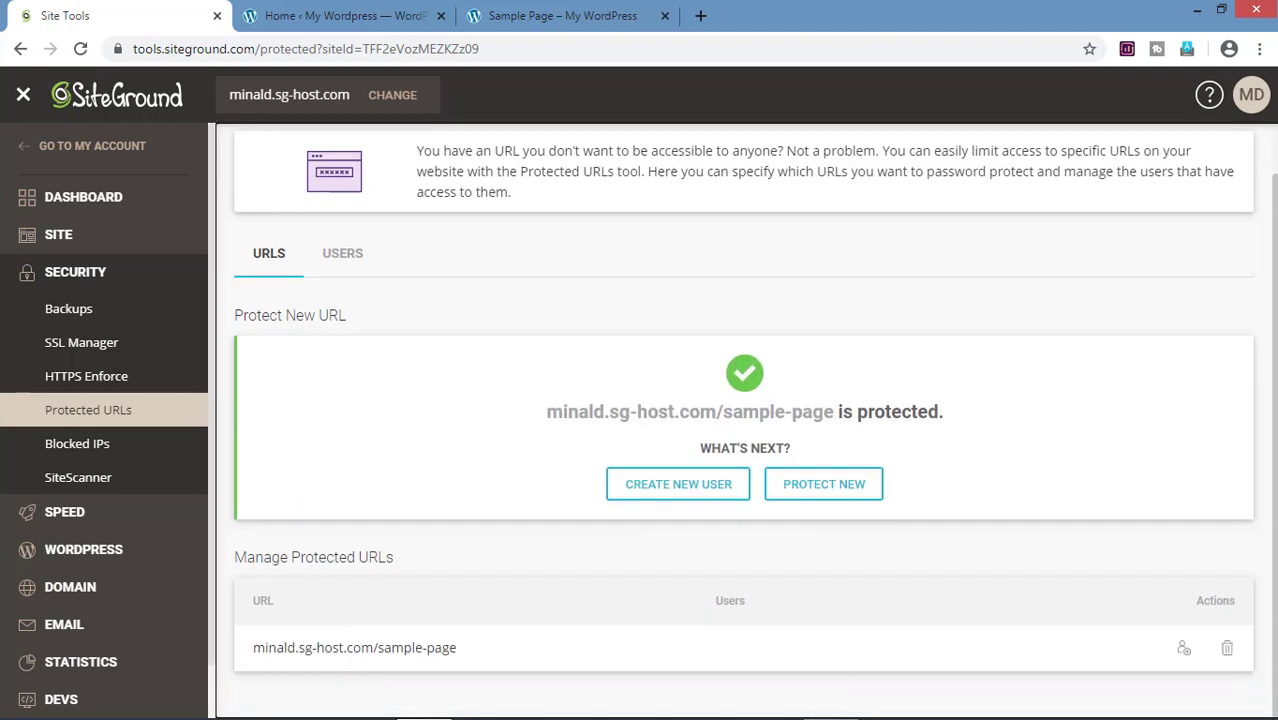
click(726, 500)
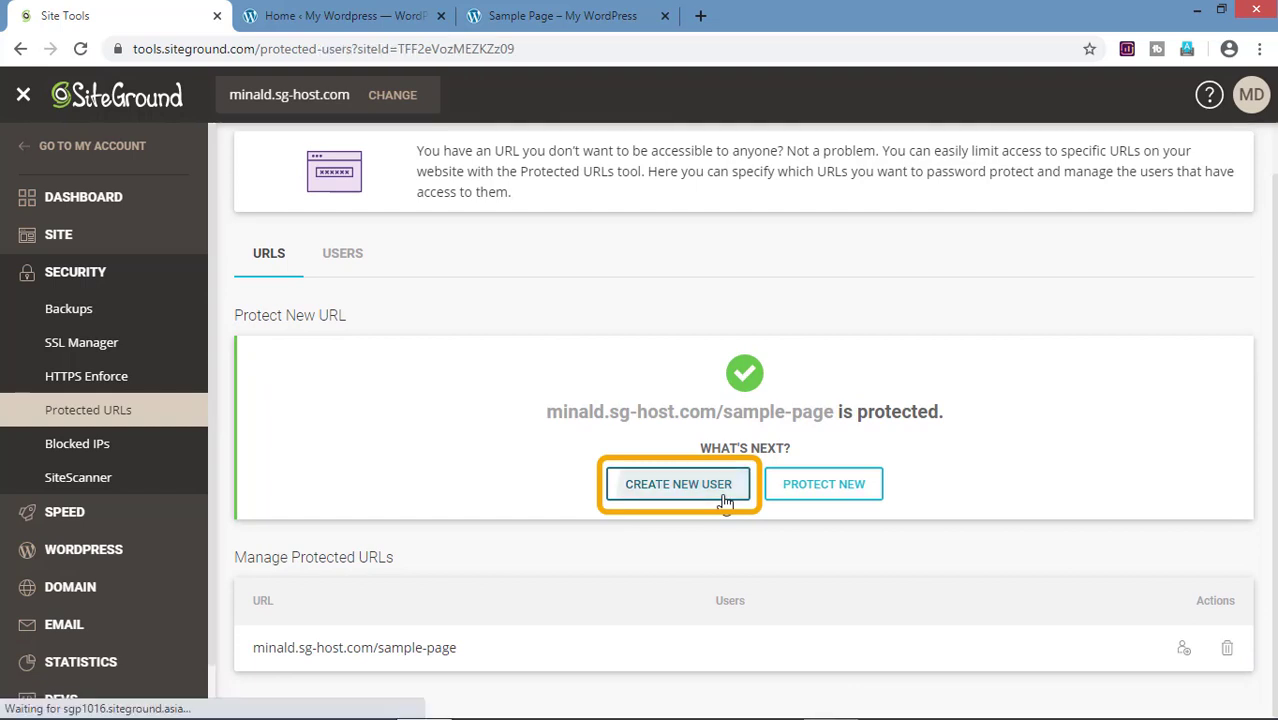
click(636, 451)
text(minal)
key(Tab)
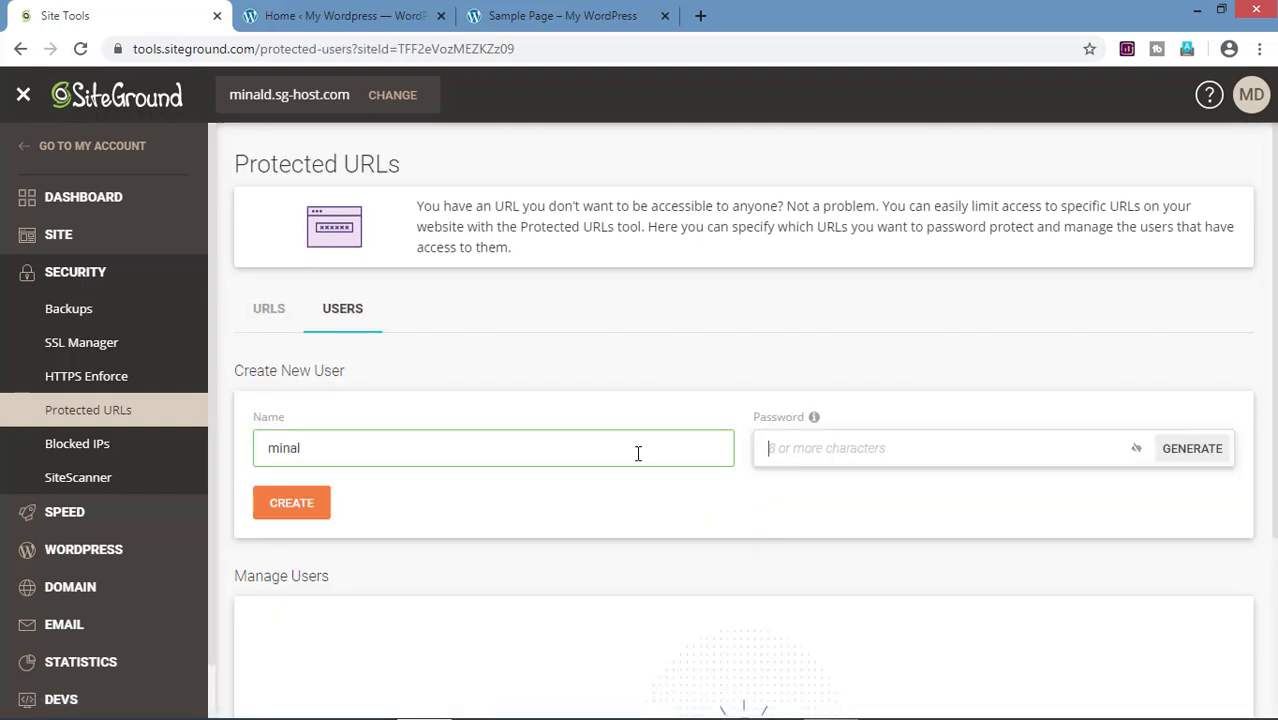
text(•••••••••••)
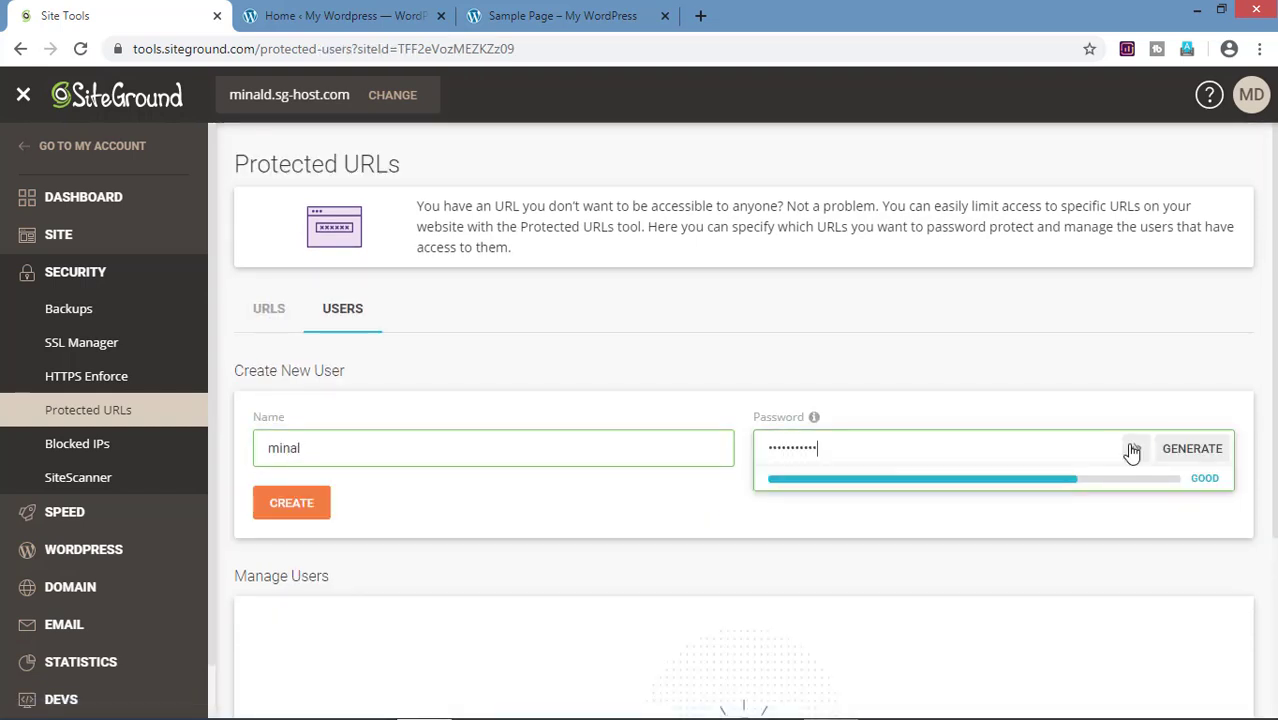
key(Tab)
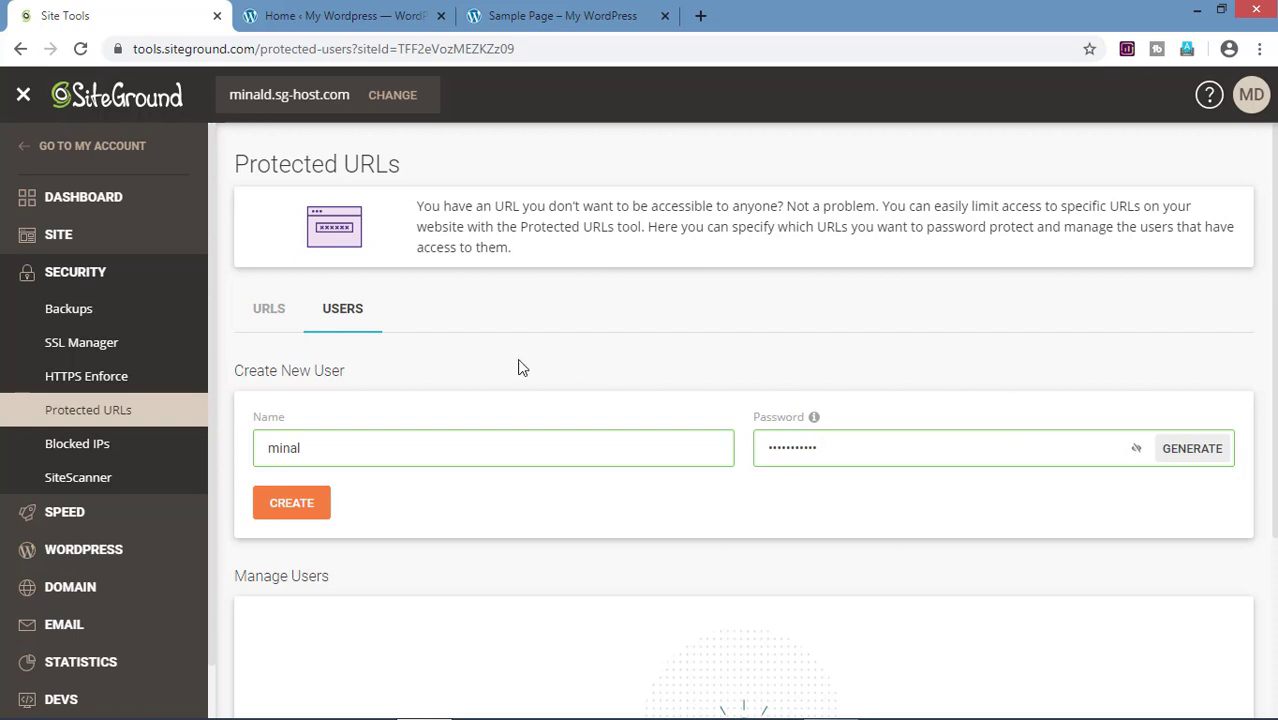
click(291, 503)
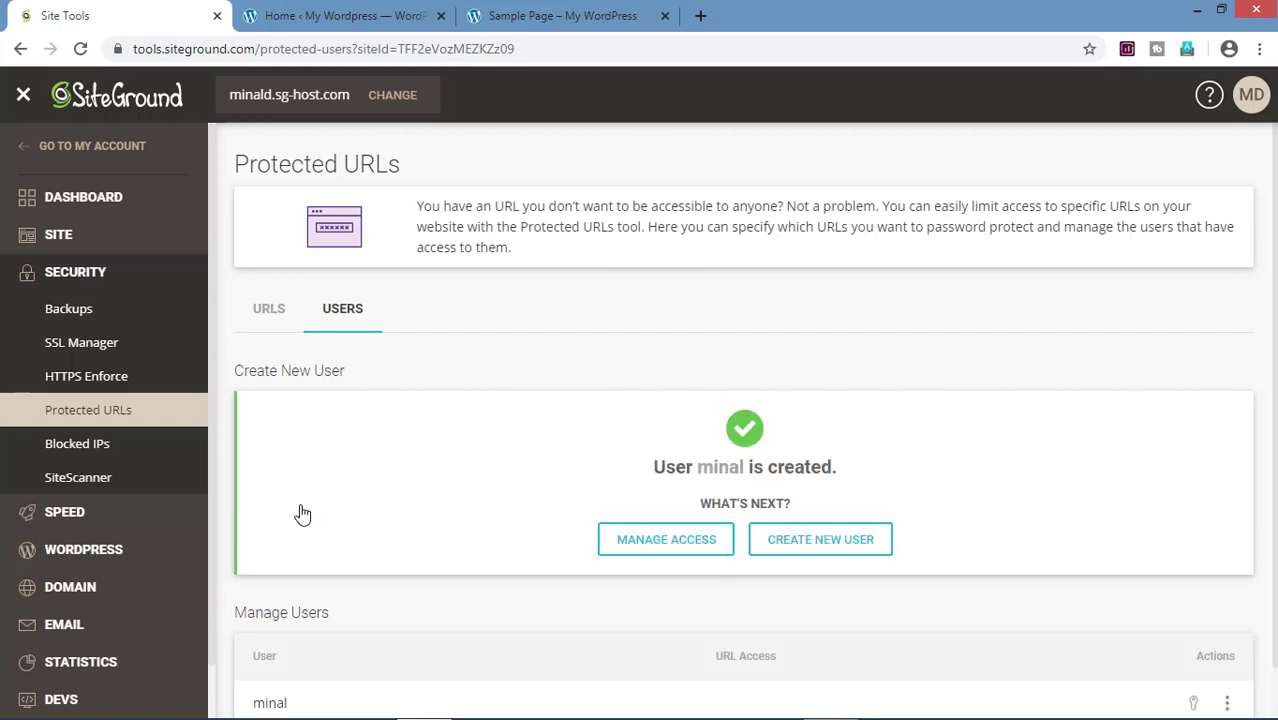
scroll(904, 478, down, 1)
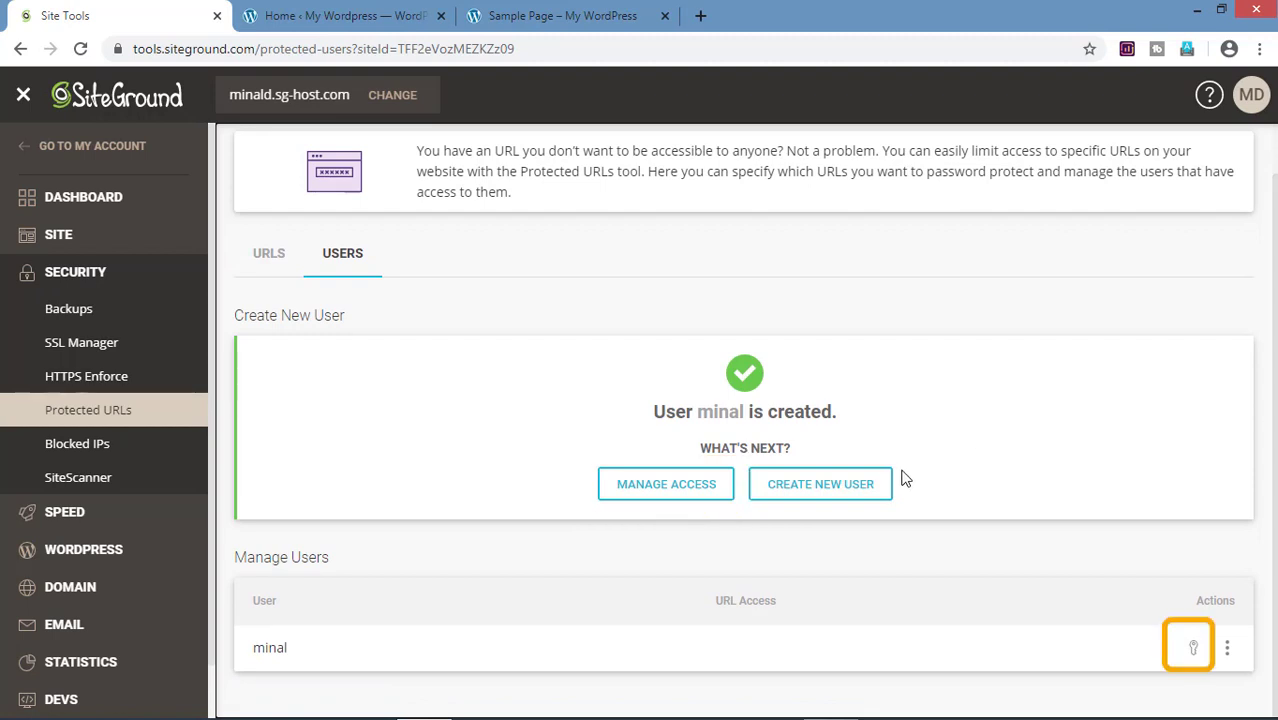
Step: Grant the new user access to the sample-page URL through Manage Access
click(1192, 648)
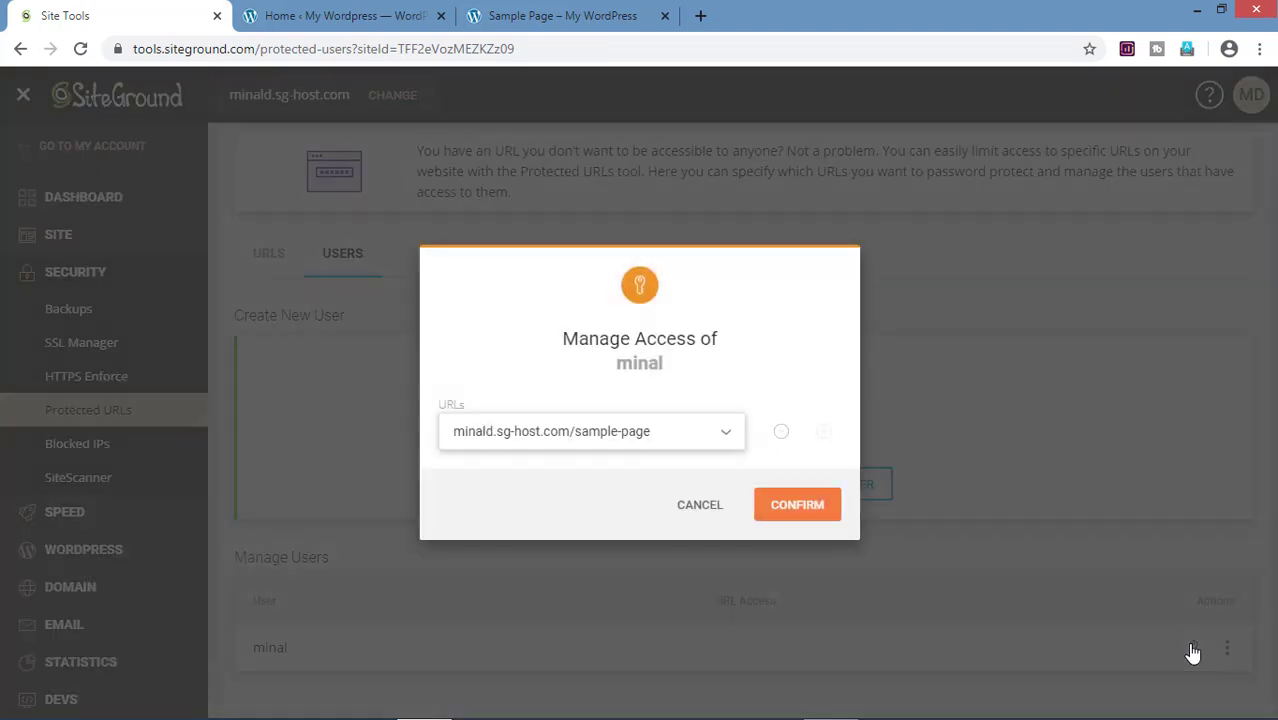
click(798, 506)
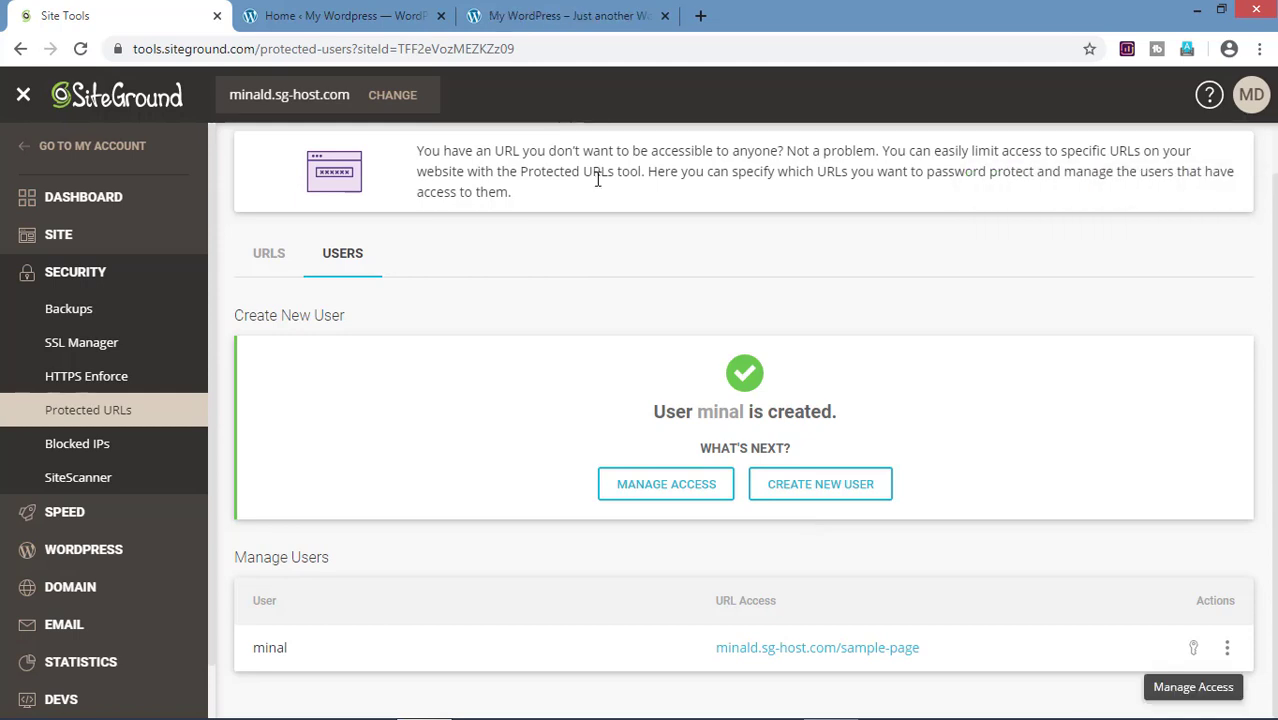
Step: Open the live site's Sample Page and sign in with the protected-URL user's username and password
click(514, 16)
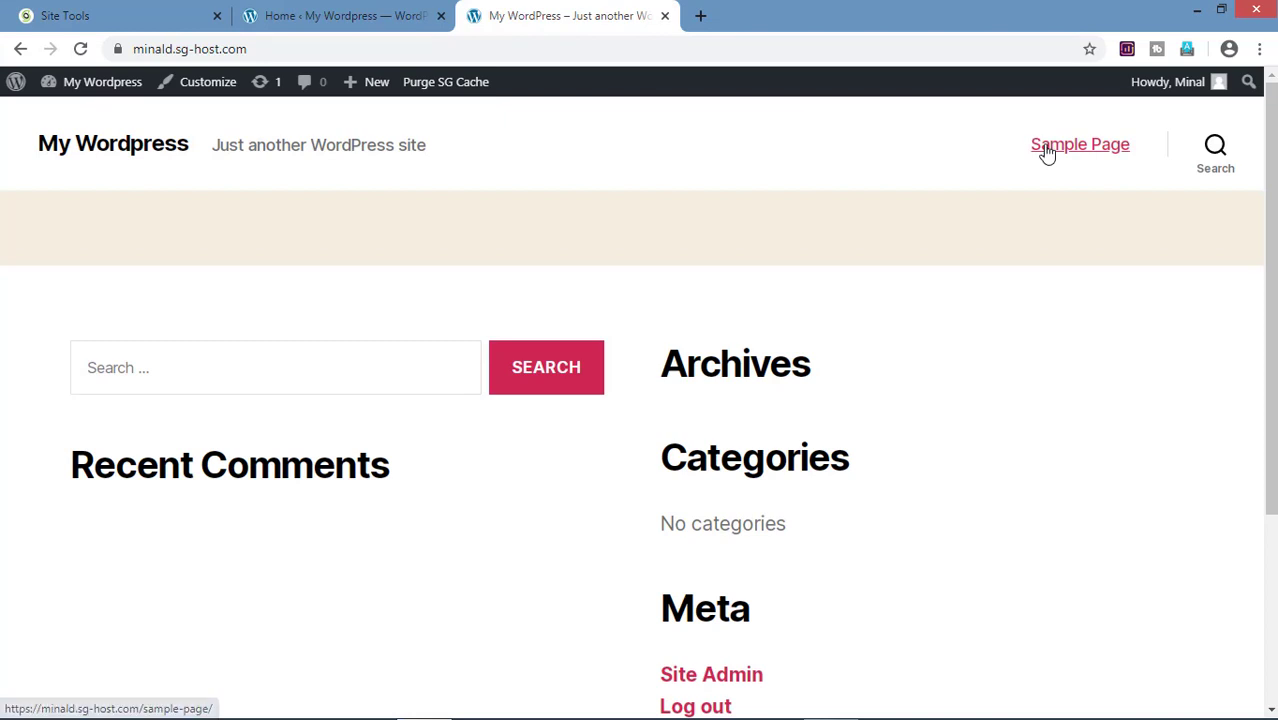
click(1047, 152)
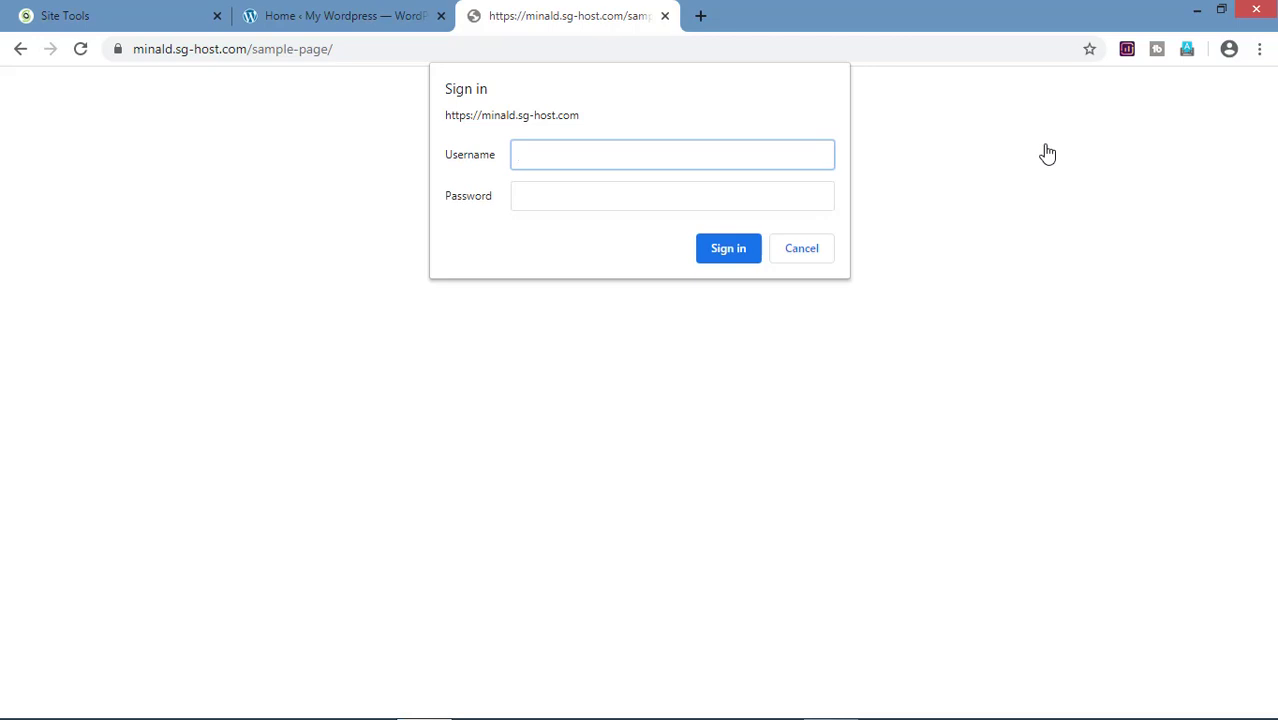
text(minal)
key(Tab)
text(•••••••••••)
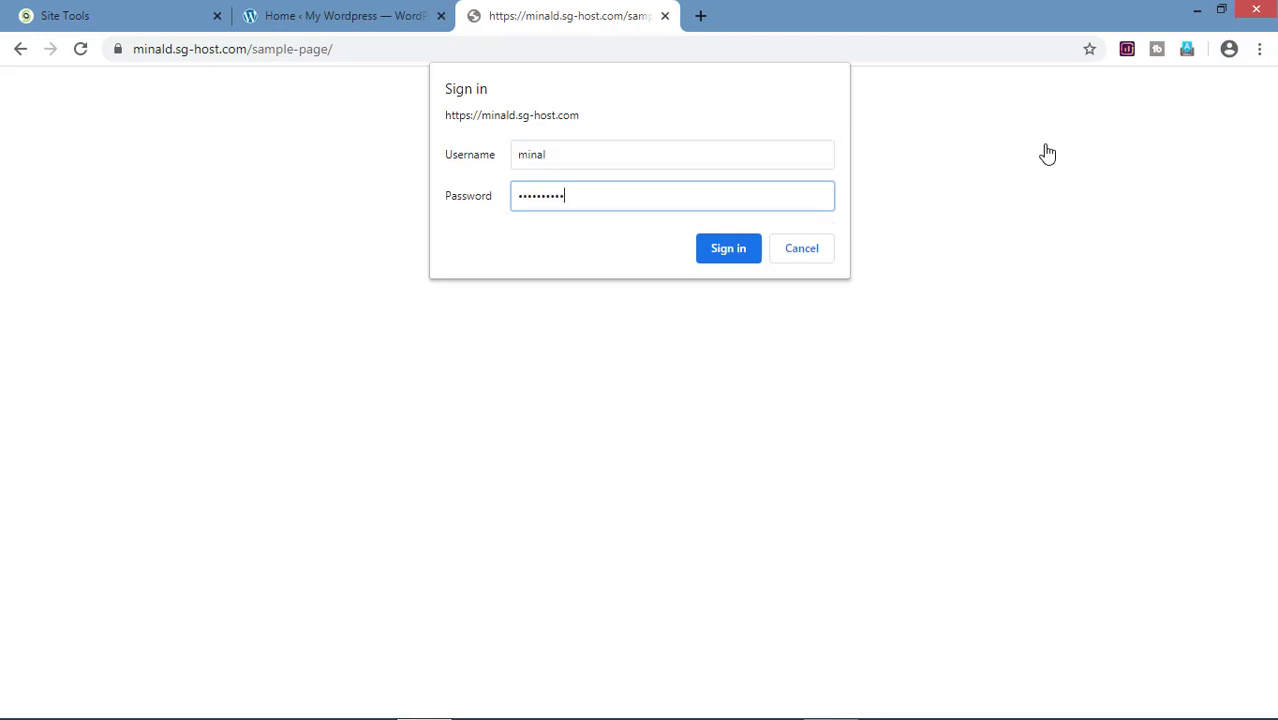
click(743, 256)
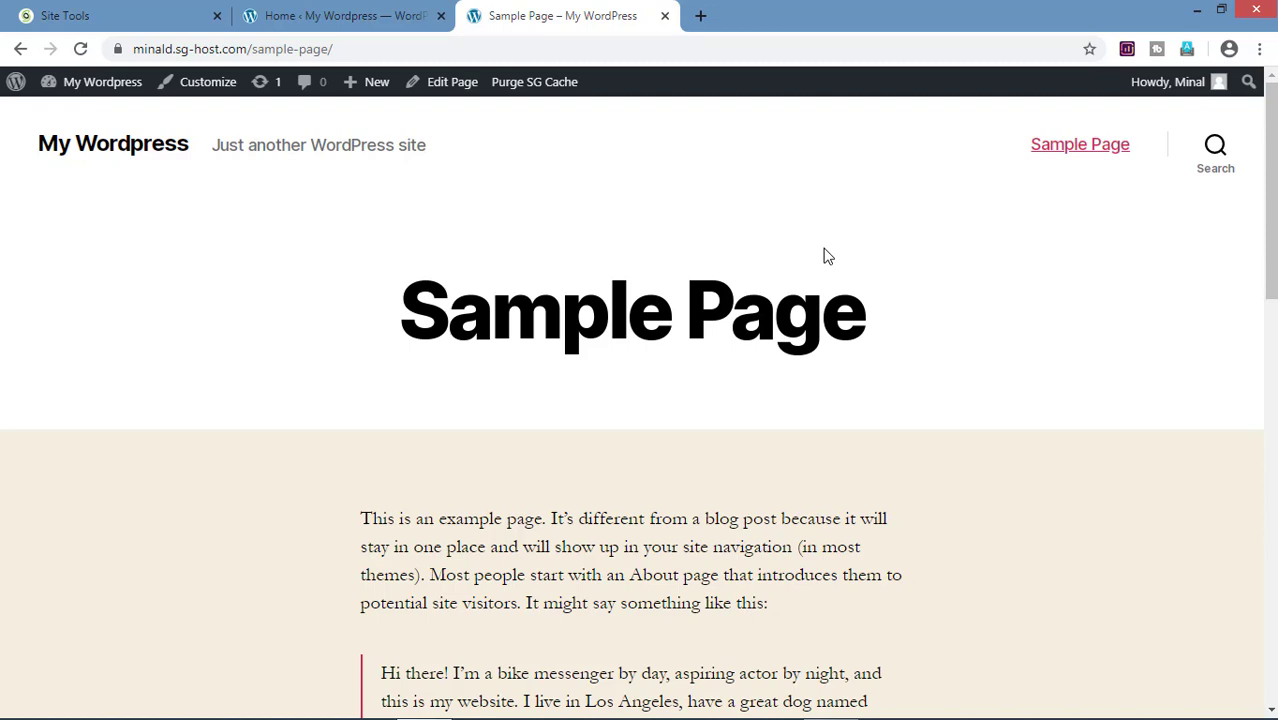
Step: Delete the protected-URL user from the Users list
key(ctrl+1)
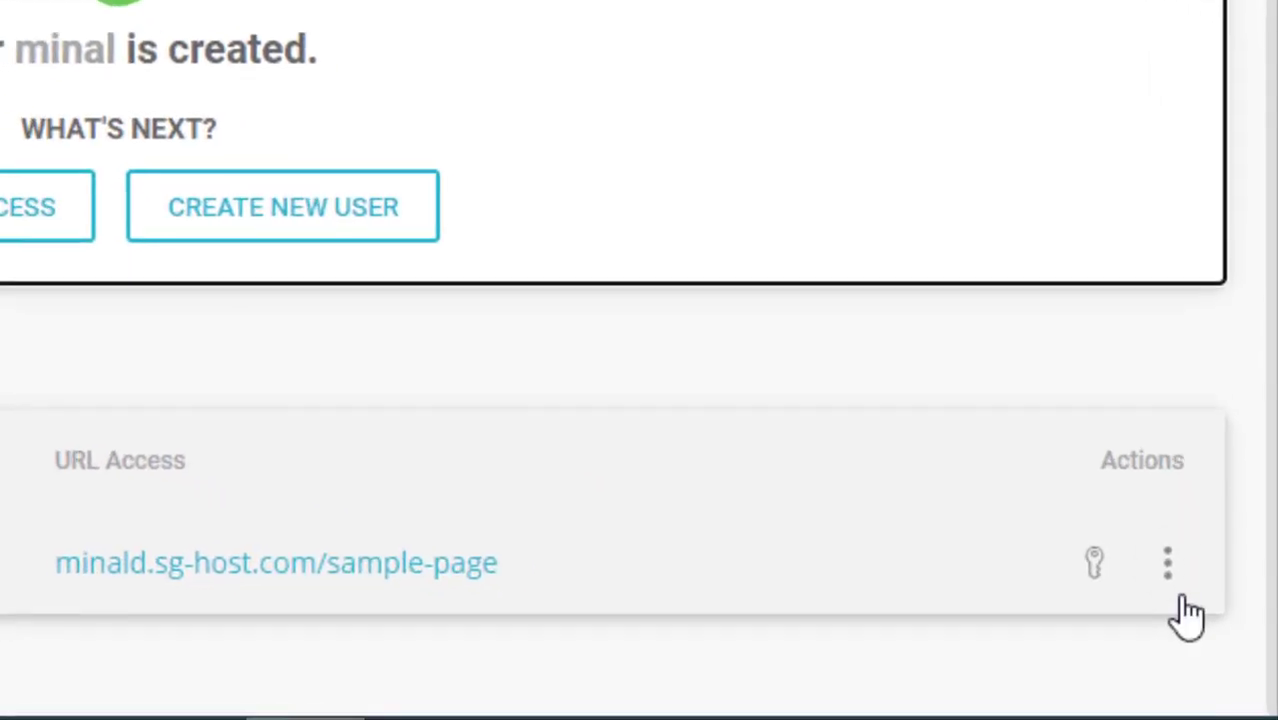
click(1176, 590)
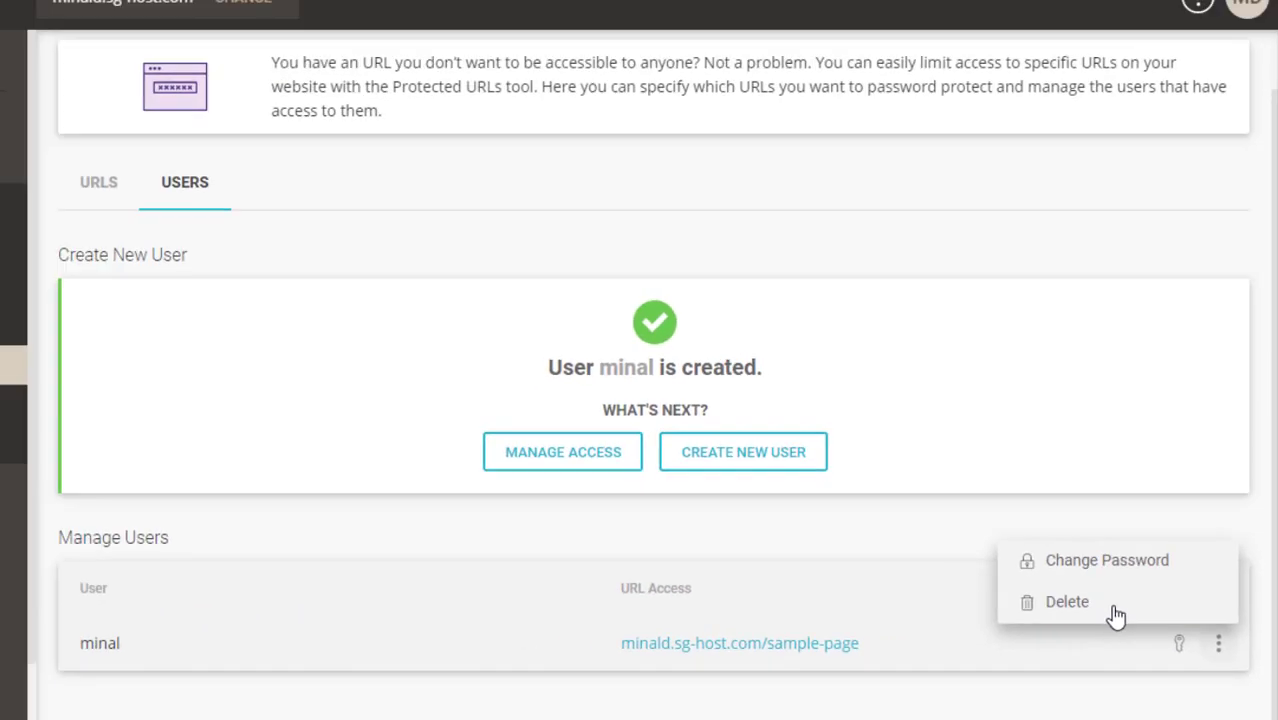
click(975, 500)
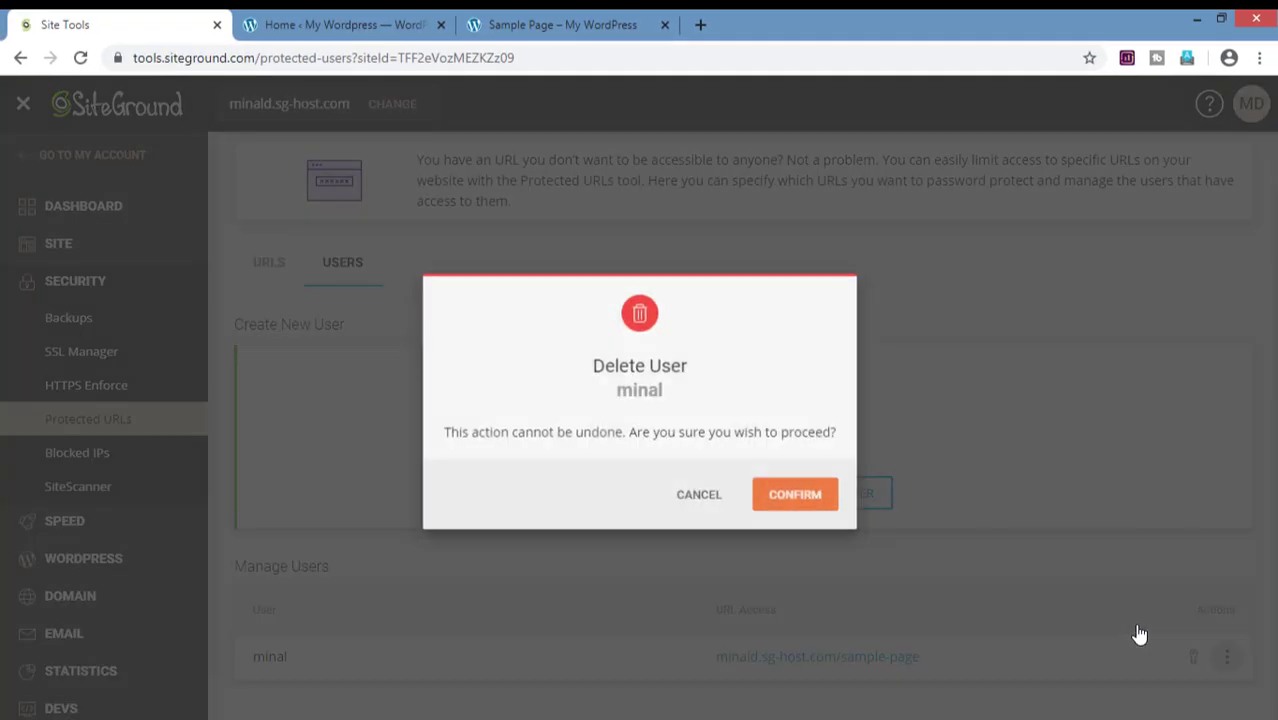
click(805, 490)
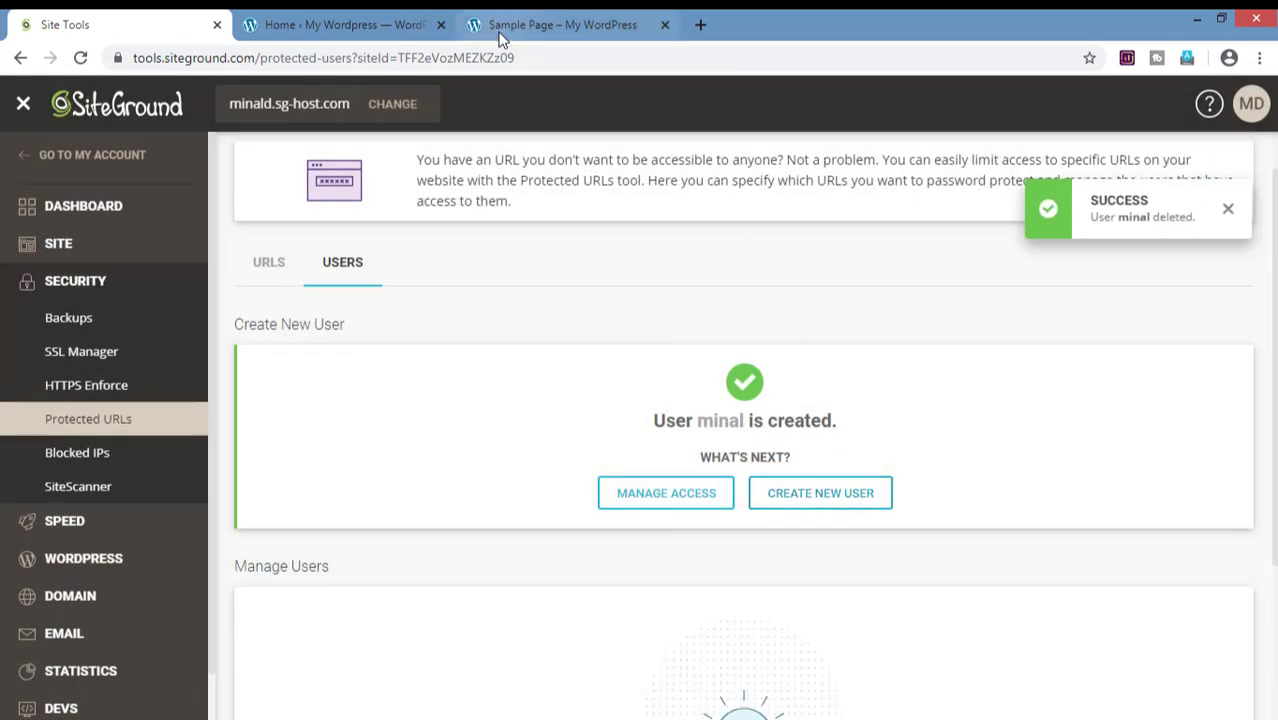
Step: Remove password protection from the /sample-page URL on the URLS list
click(262, 342)
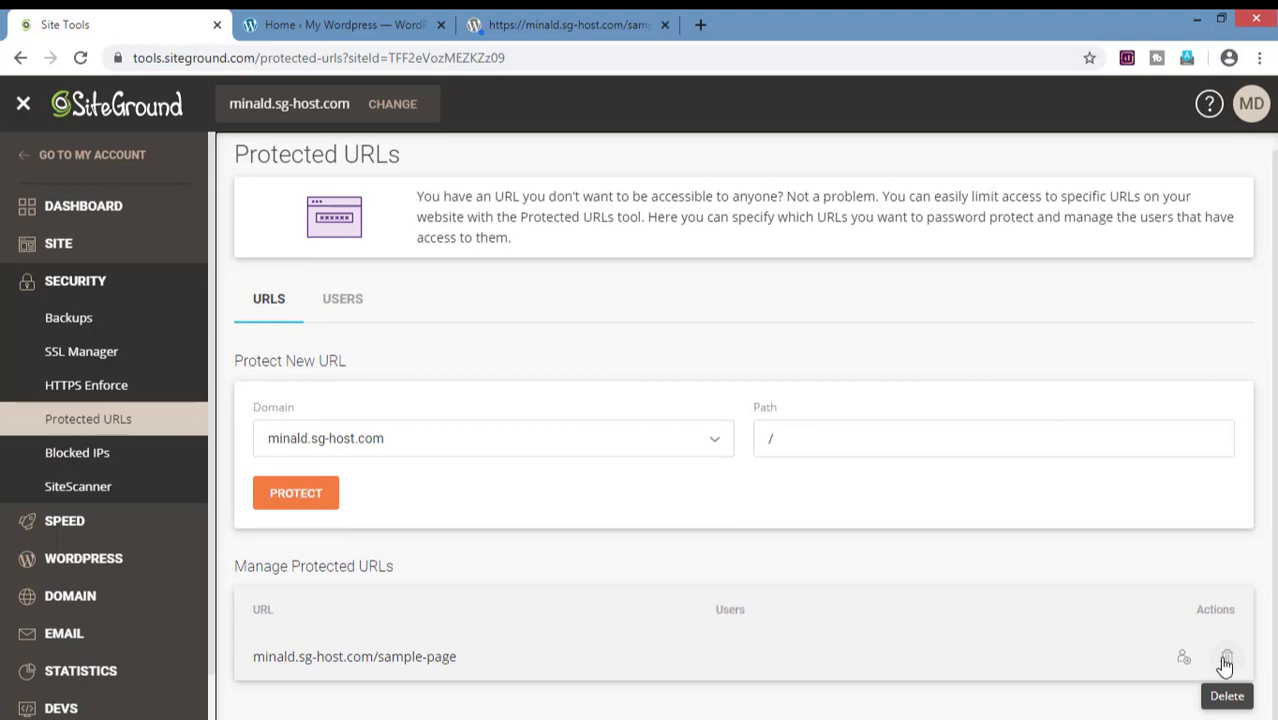
click(1226, 657)
click(789, 497)
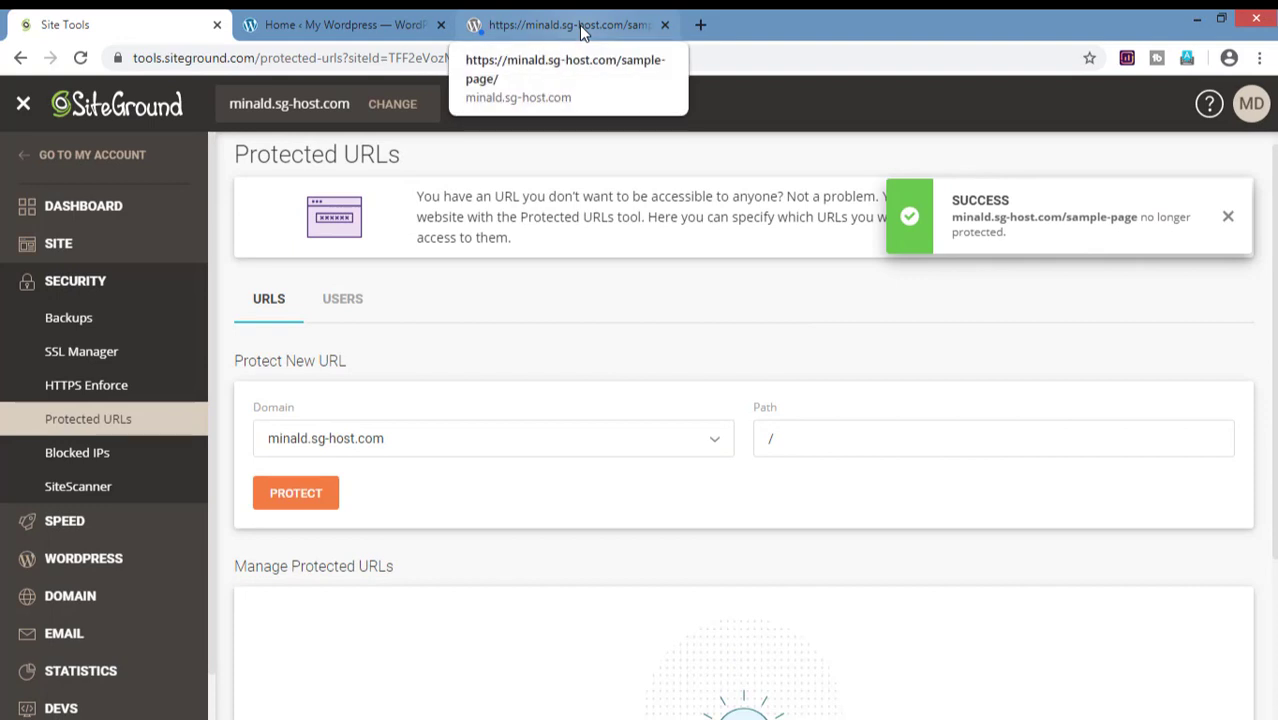
click(617, 38)
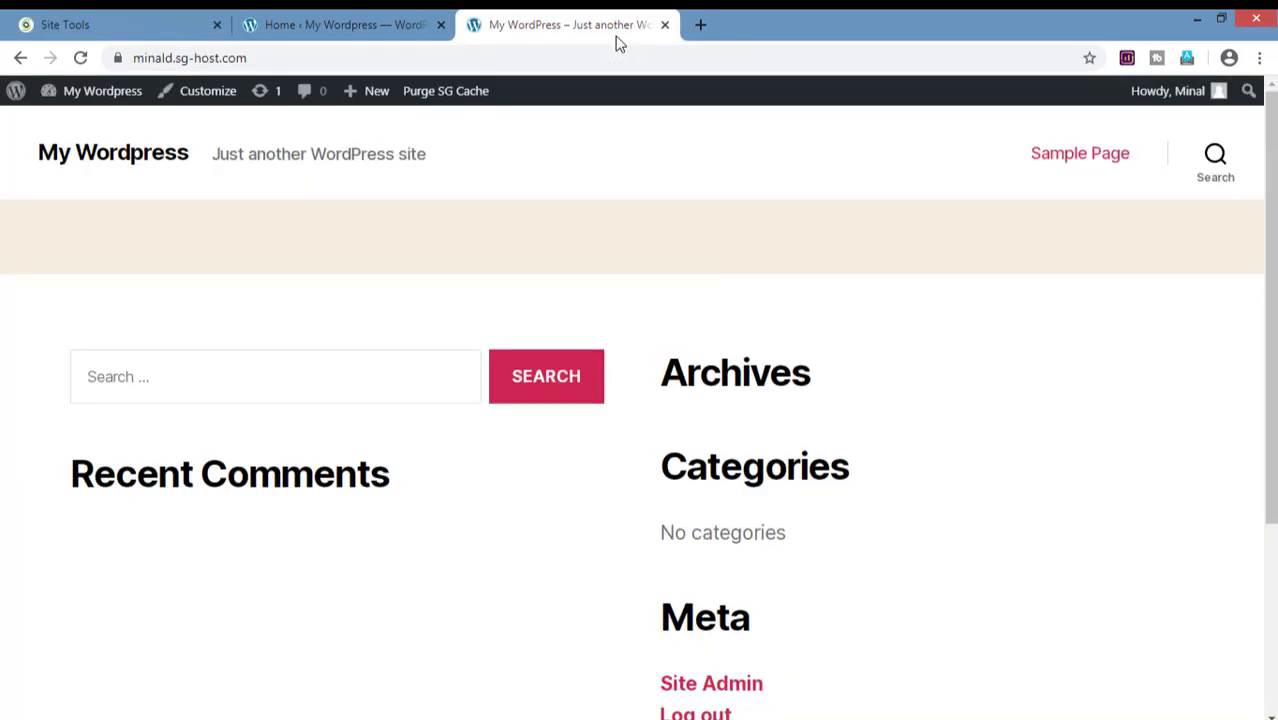
Step: Confirm the Sample Page loads without a password, then bring up Security > Blocked IPs
click(1085, 157)
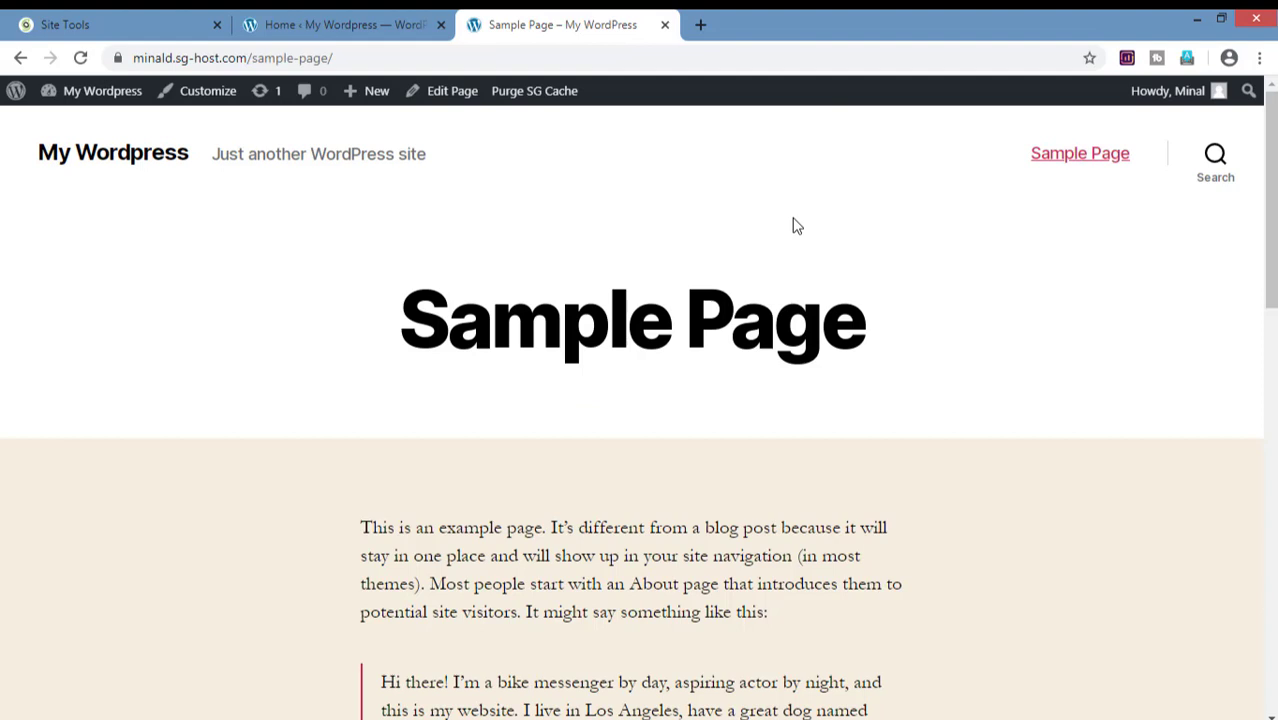
click(151, 28)
click(105, 458)
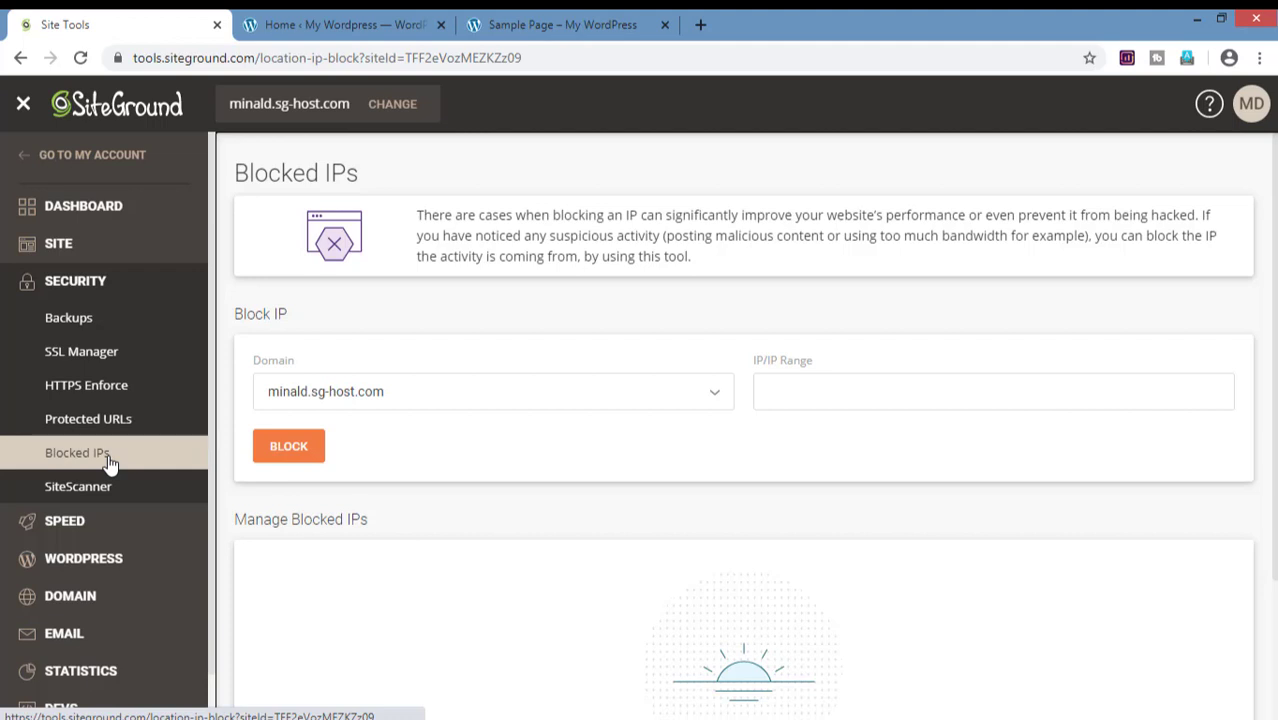
Step: Look over the Cloudflare offer under SPEED, then bring up SuperCacher caching for minald.sg-host.com
click(854, 387)
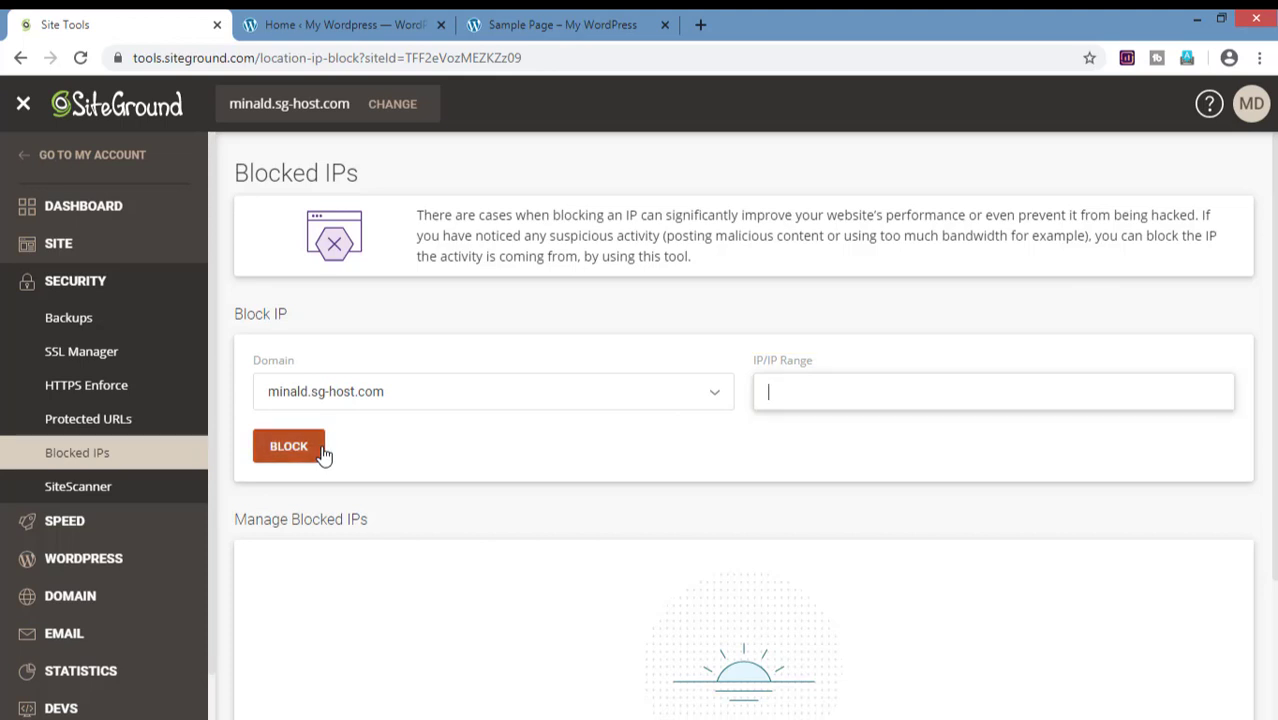
click(170, 539)
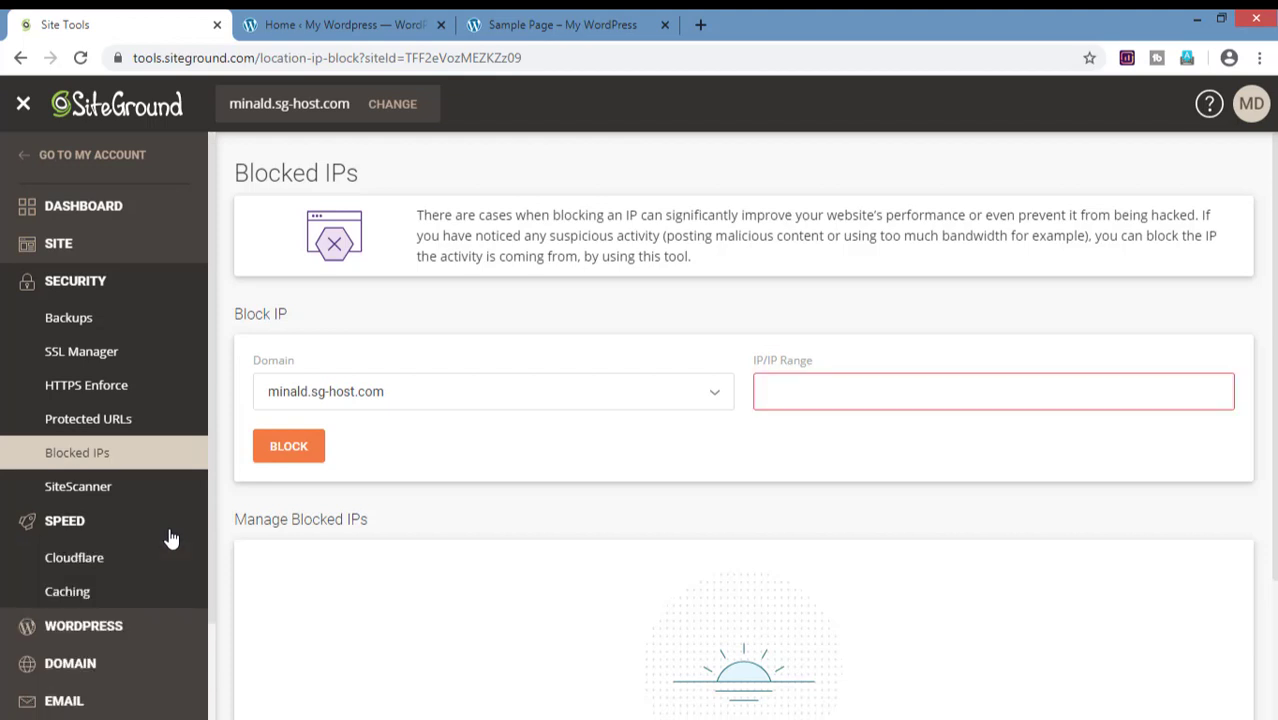
click(95, 566)
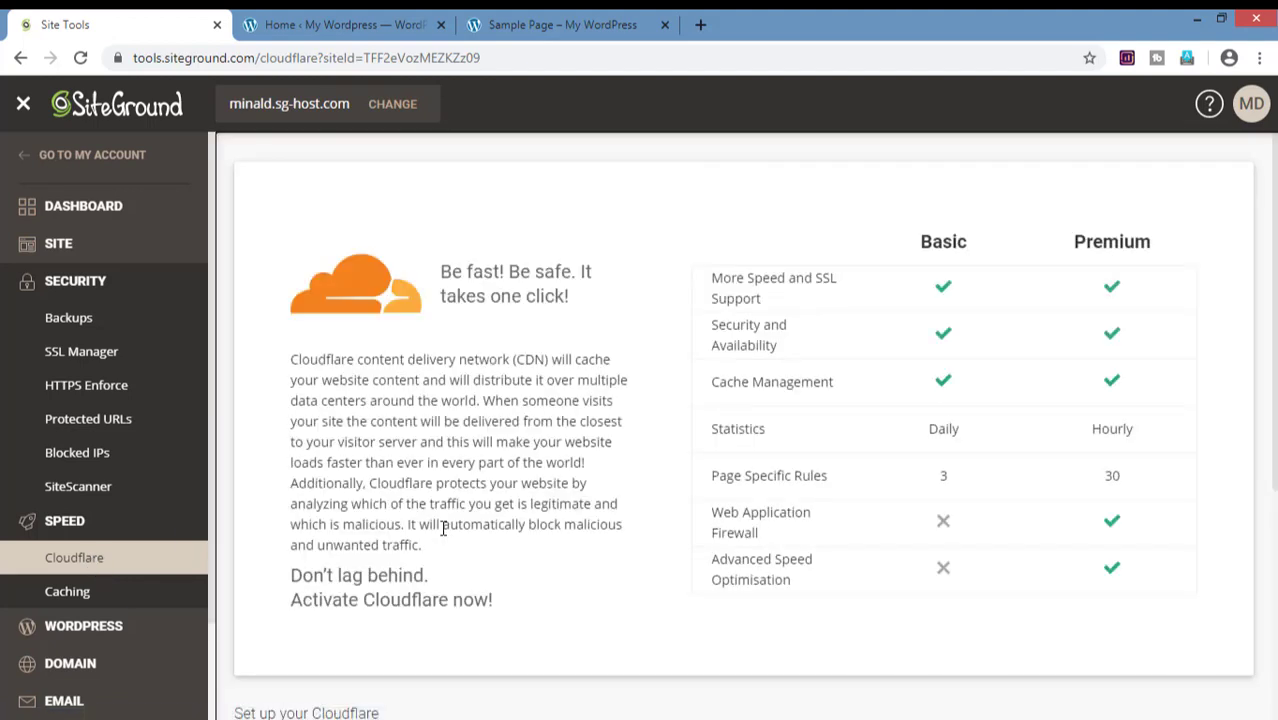
scroll(443, 530, down, 4)
click(137, 602)
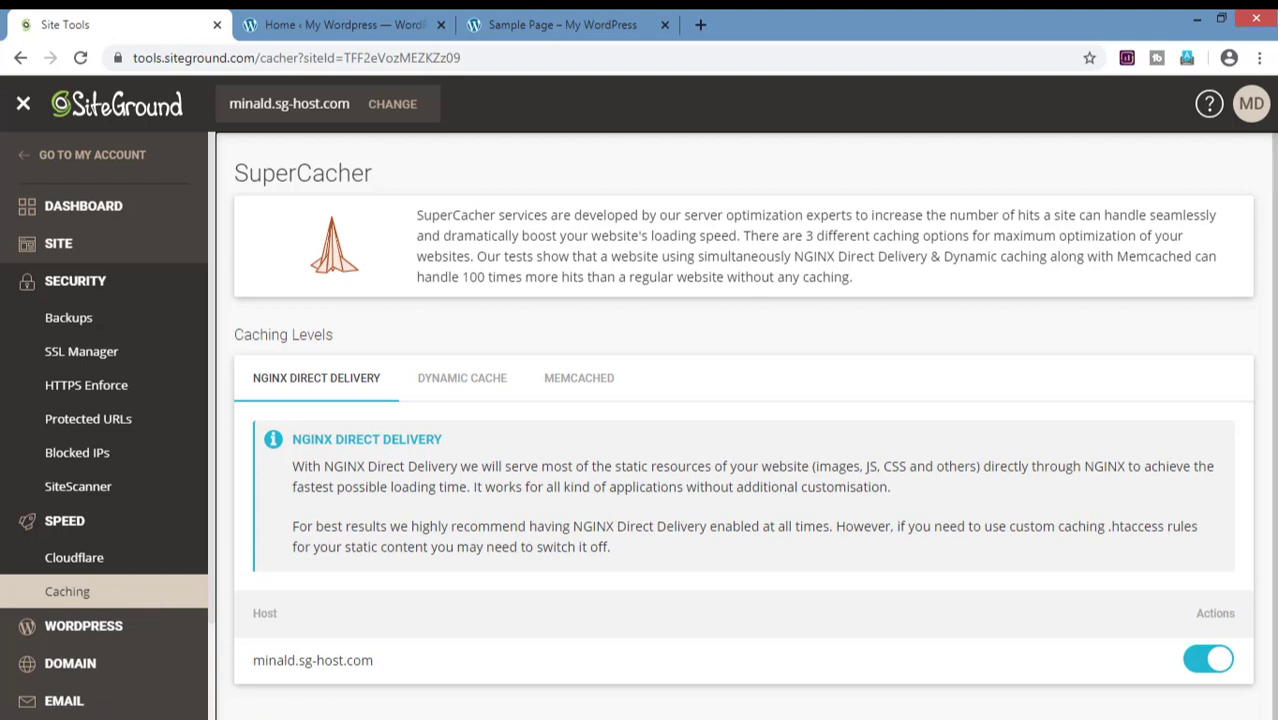
Step: Scroll down the SuperCacher page, where NGINX Direct Delivery is enabled for minald.sg-host.com
scroll(1185, 430, down, 1)
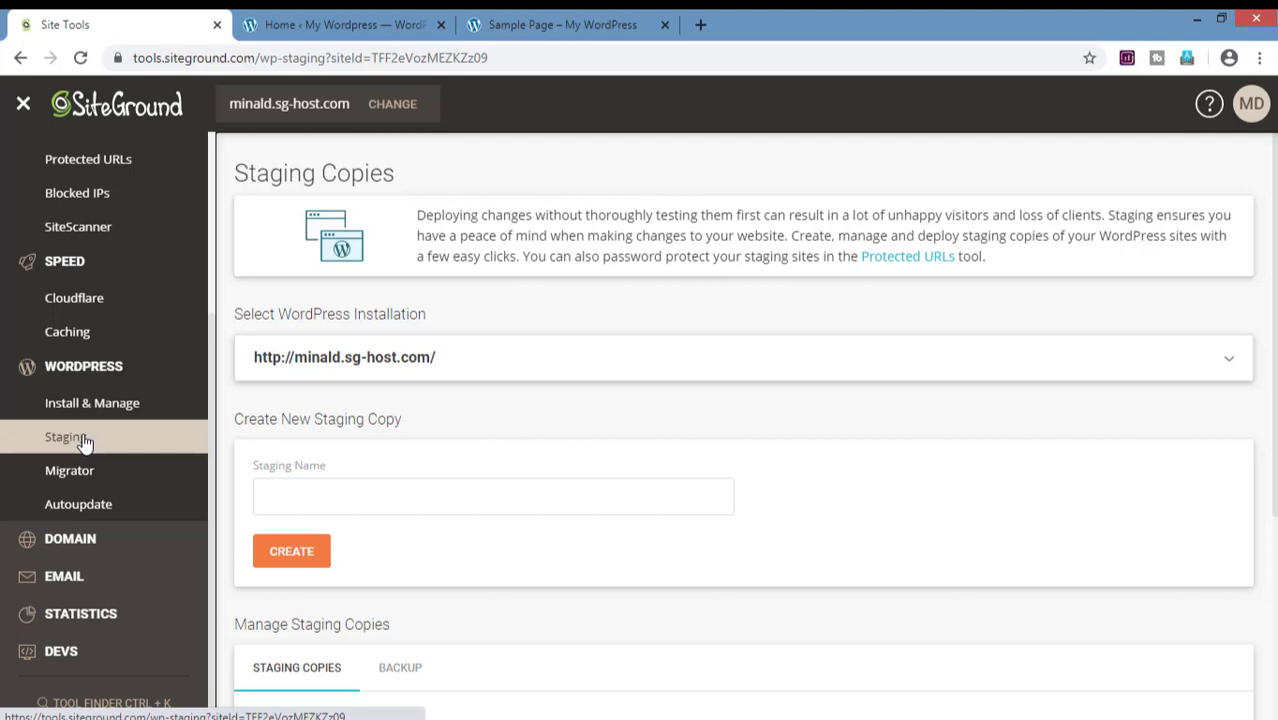
Step: Create a staging copy named 'Alpha' and open it from the Manage Staging Copies table
click(347, 504)
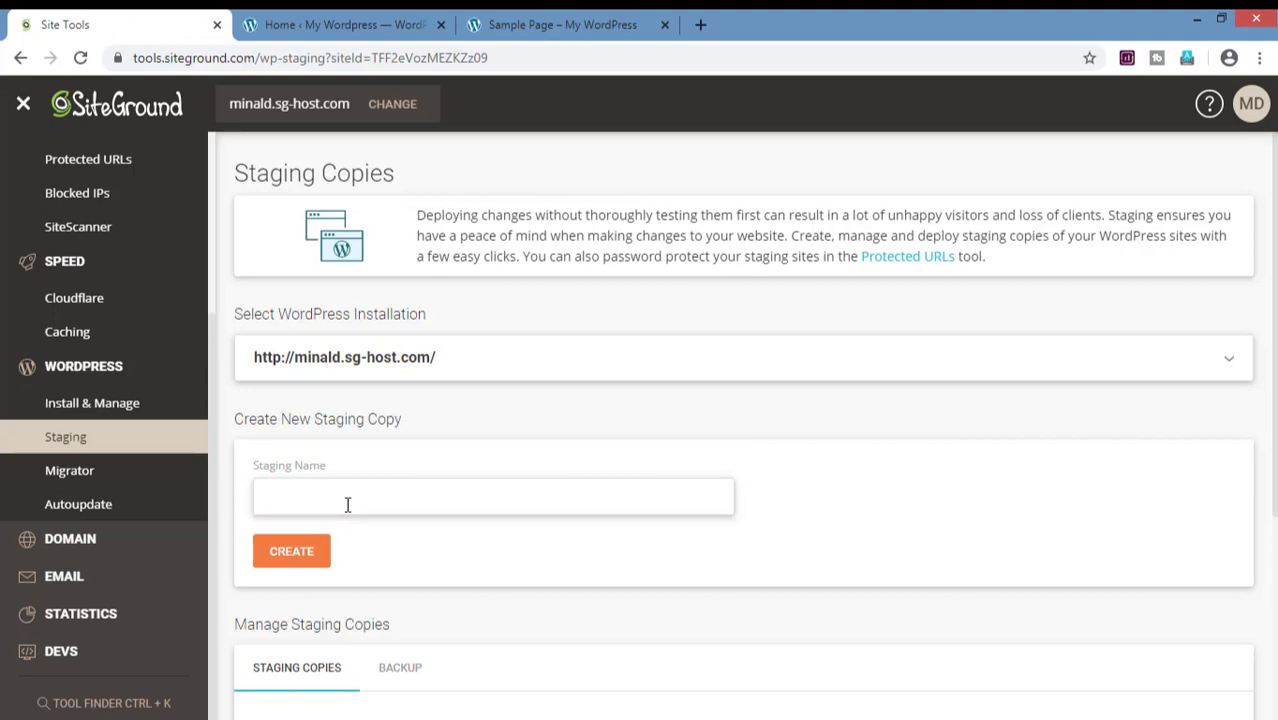
text(Alpha)
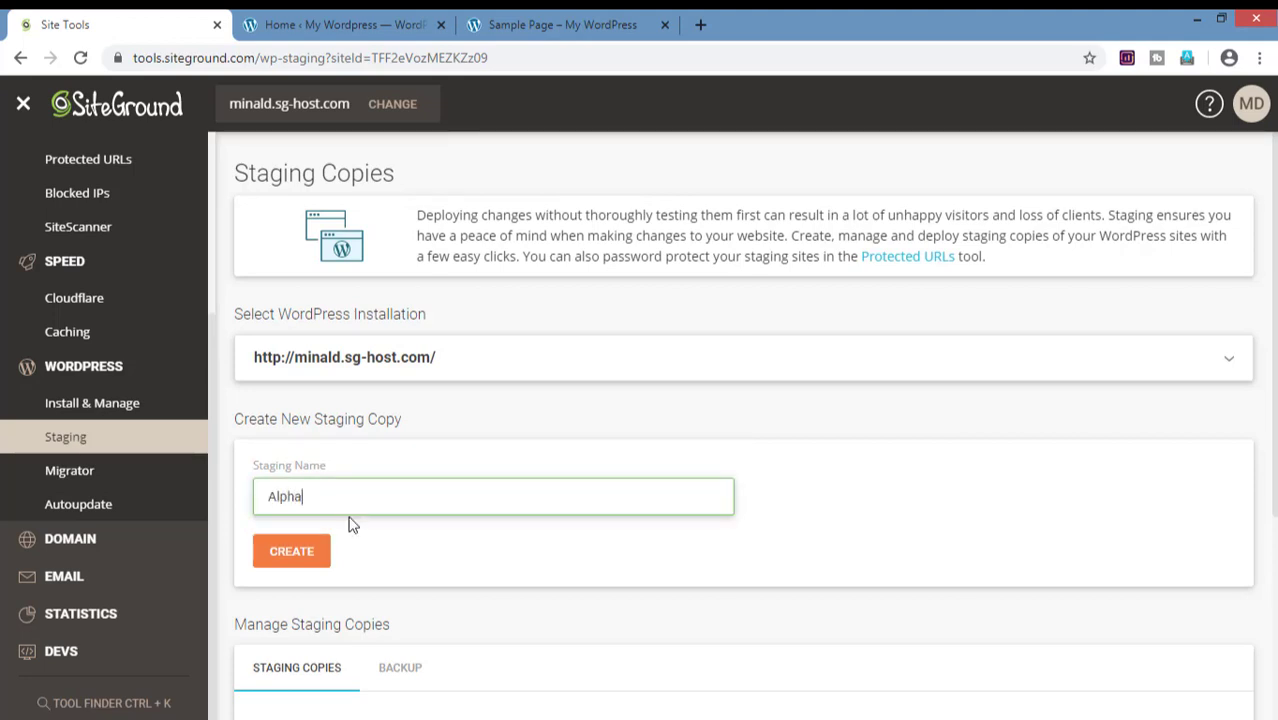
click(303, 558)
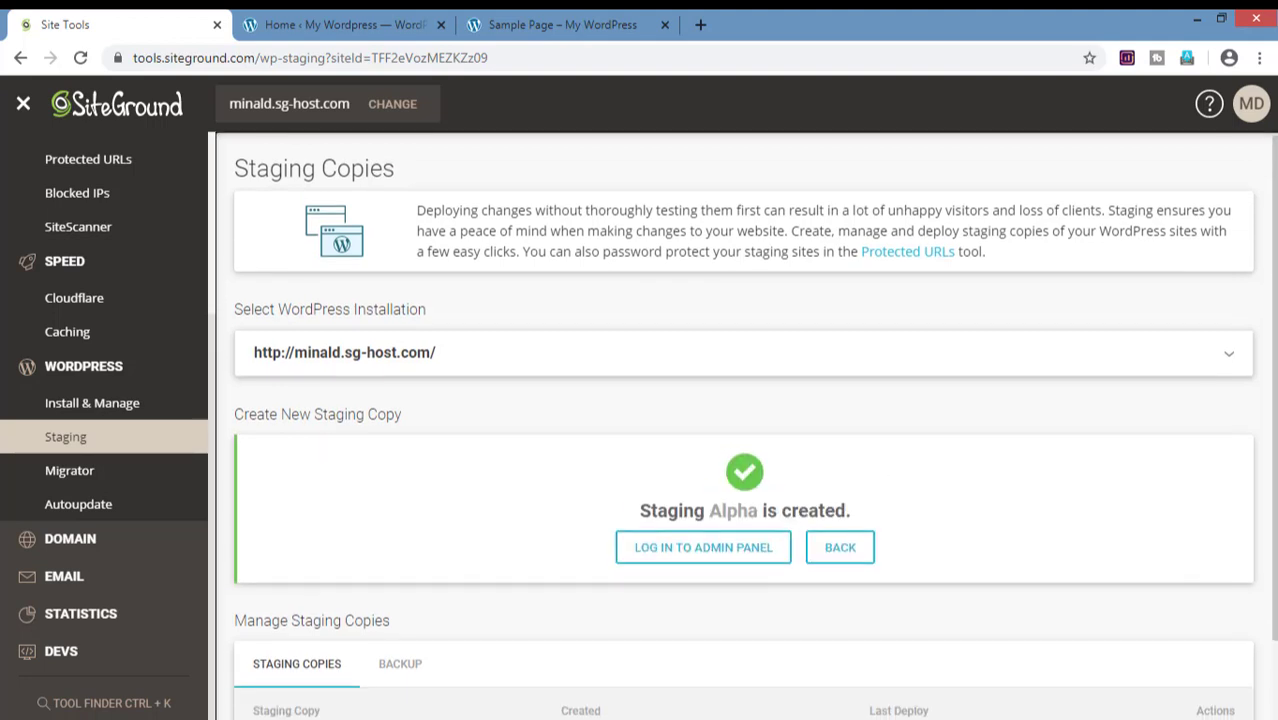
scroll(744, 425, down, 1)
click(272, 658)
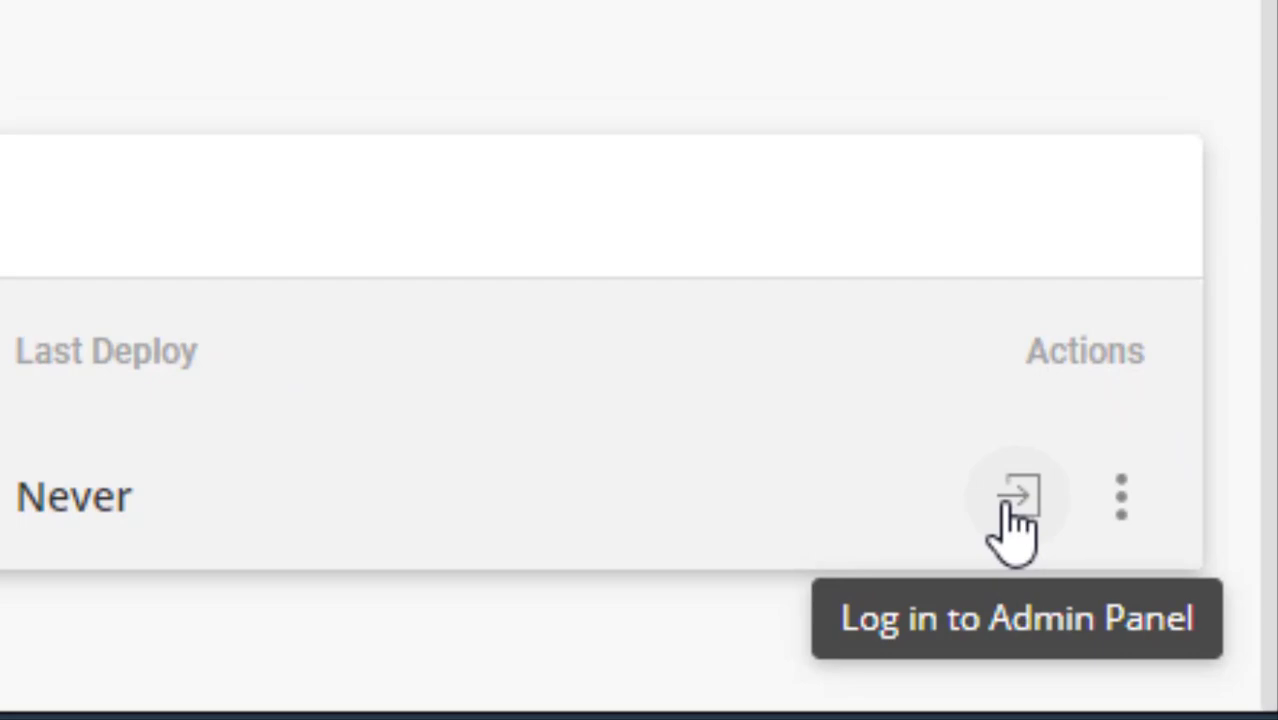
Step: Log in to the Alpha staging admin and activate the Twenty Seventeen theme
click(1018, 497)
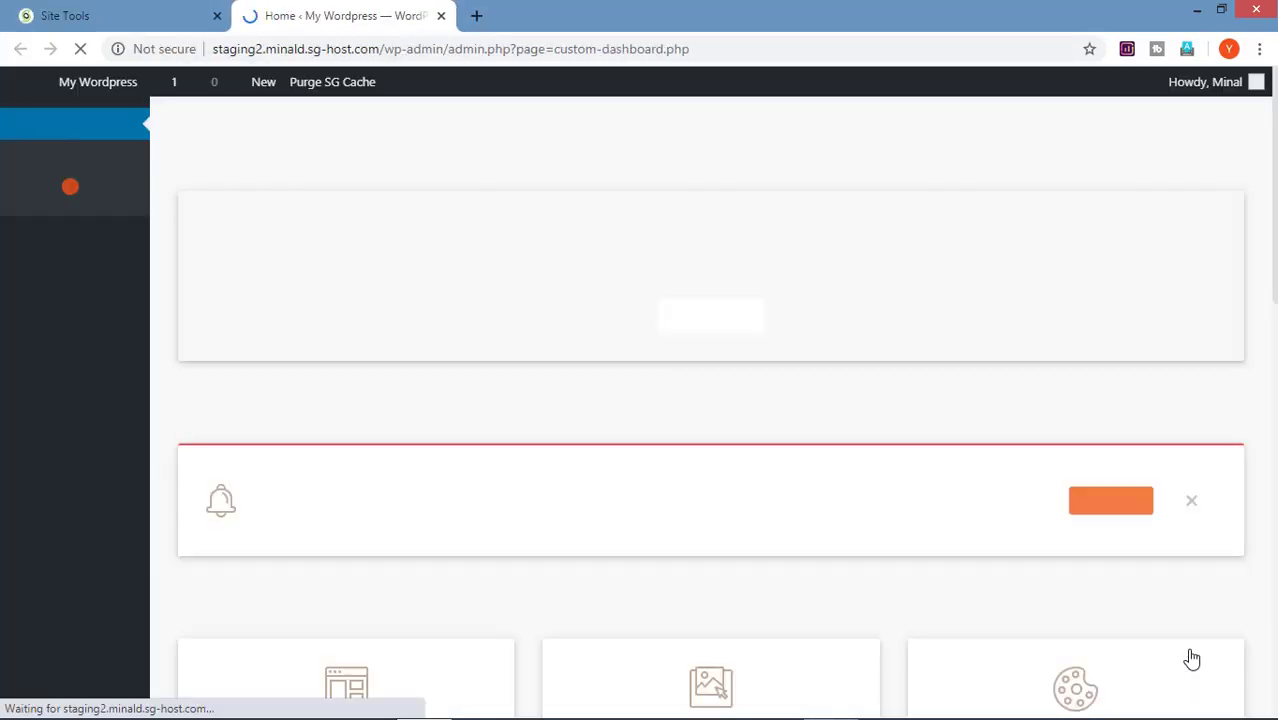
mouse_move(94, 394)
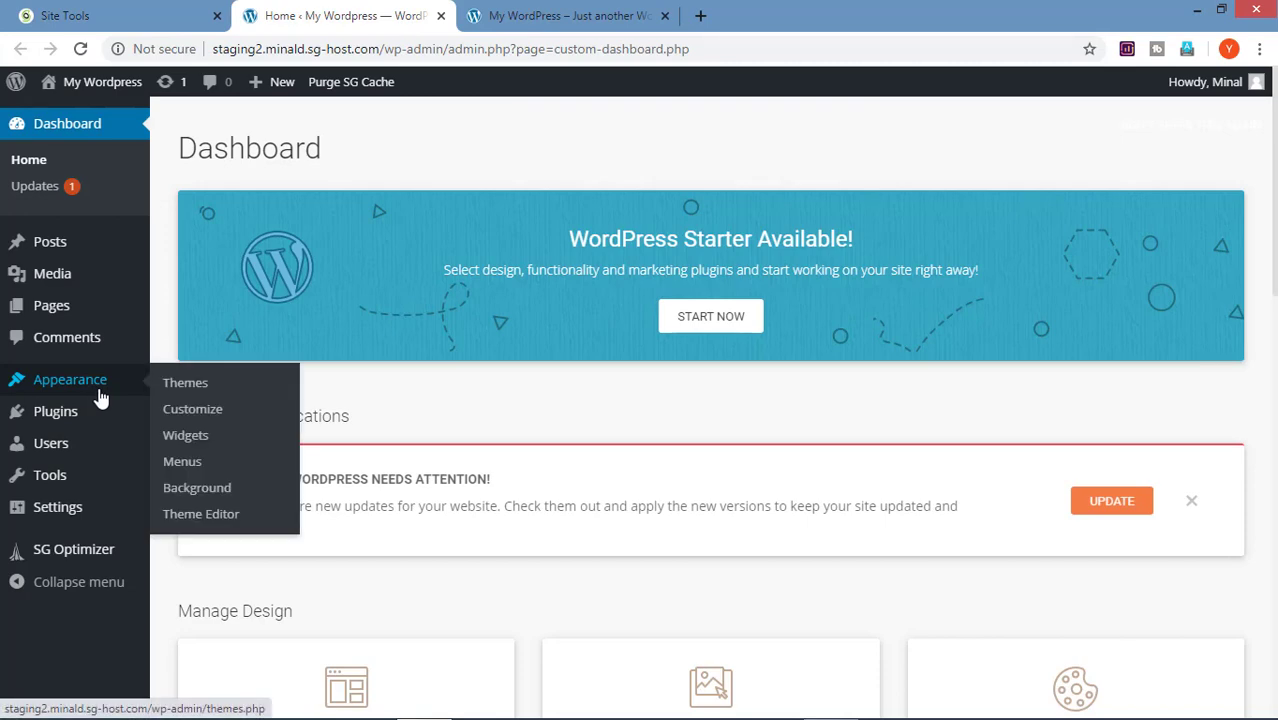
click(176, 388)
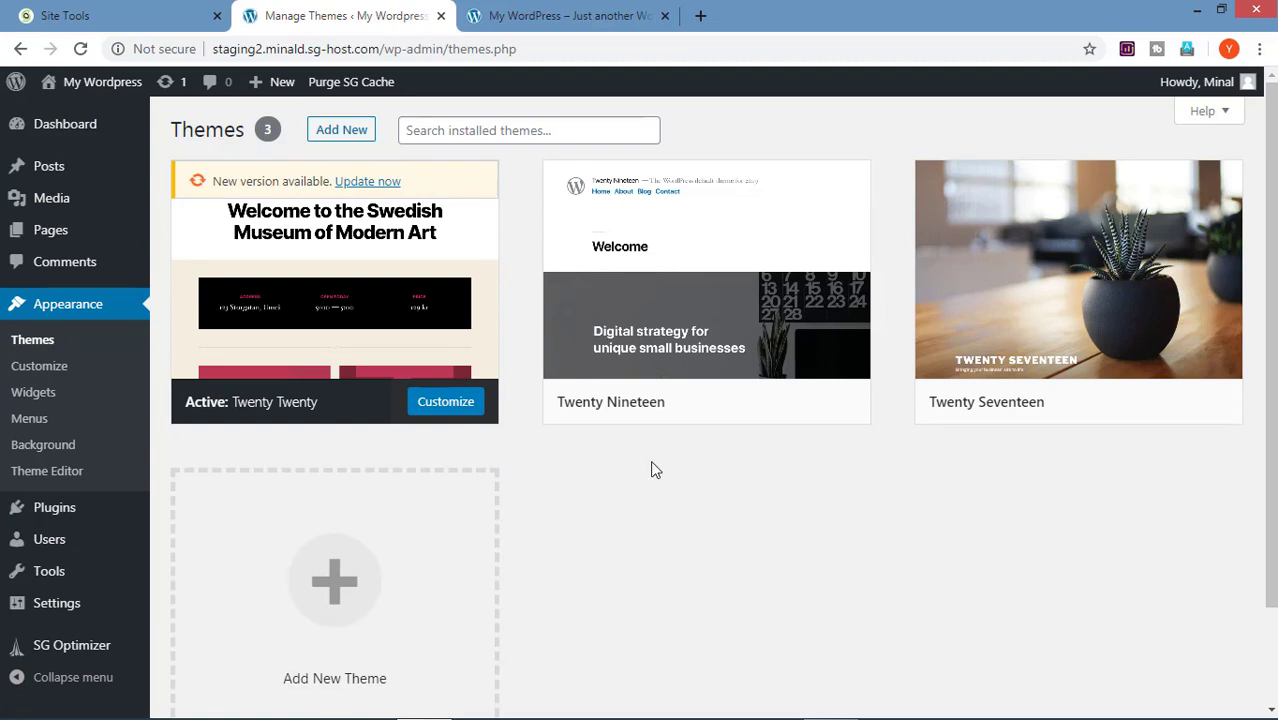
mouse_move(1041, 402)
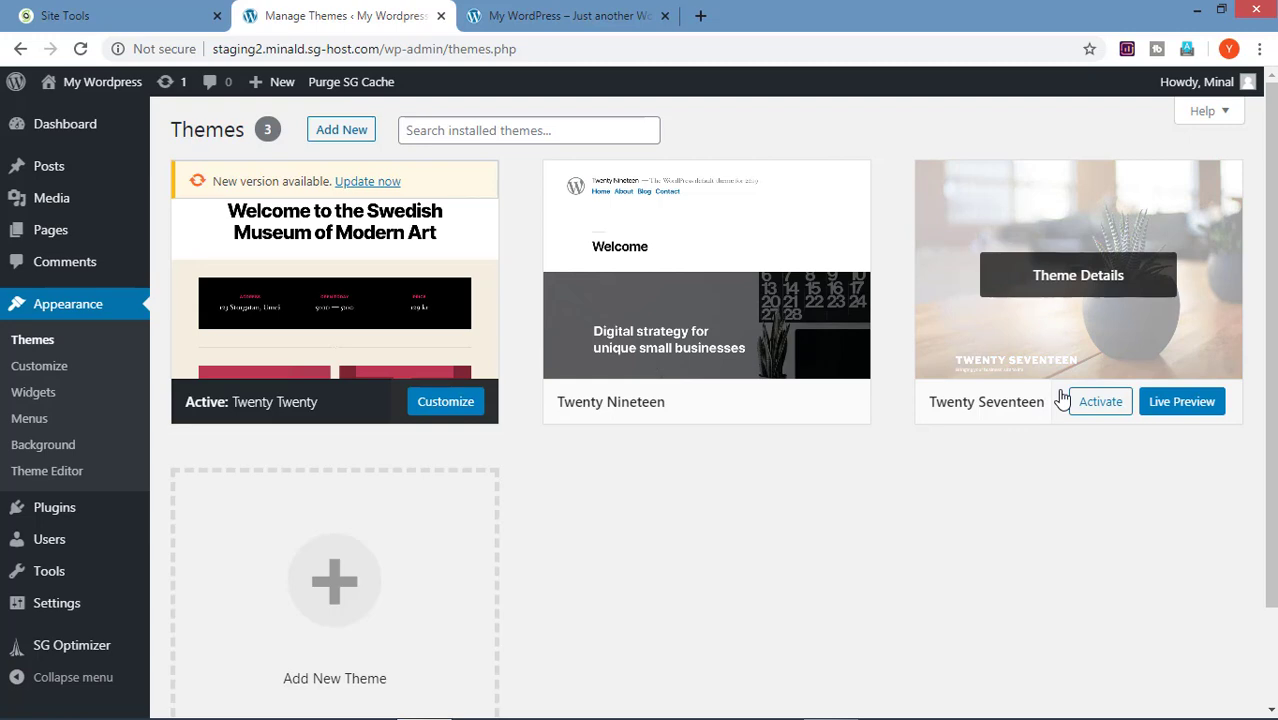
click(1093, 401)
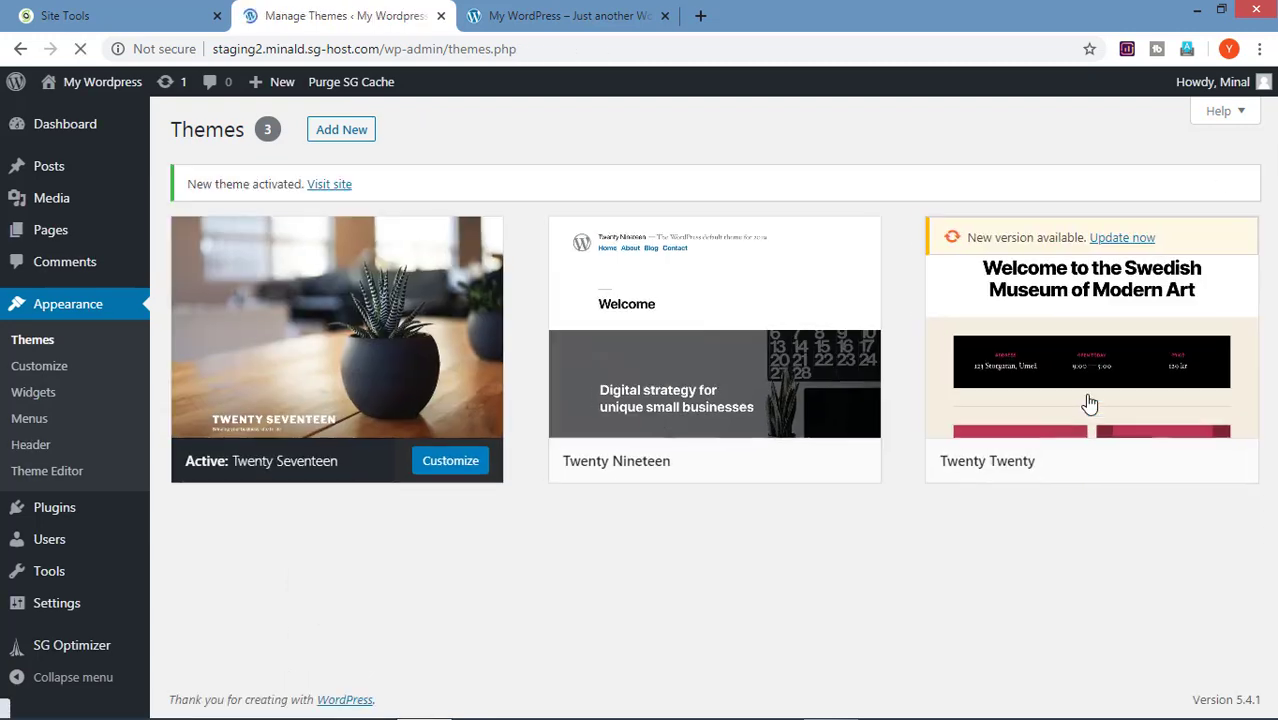
Step: View the staging front page in Twenty Seventeen, then return to the staging copies page
mouse_move(102, 85)
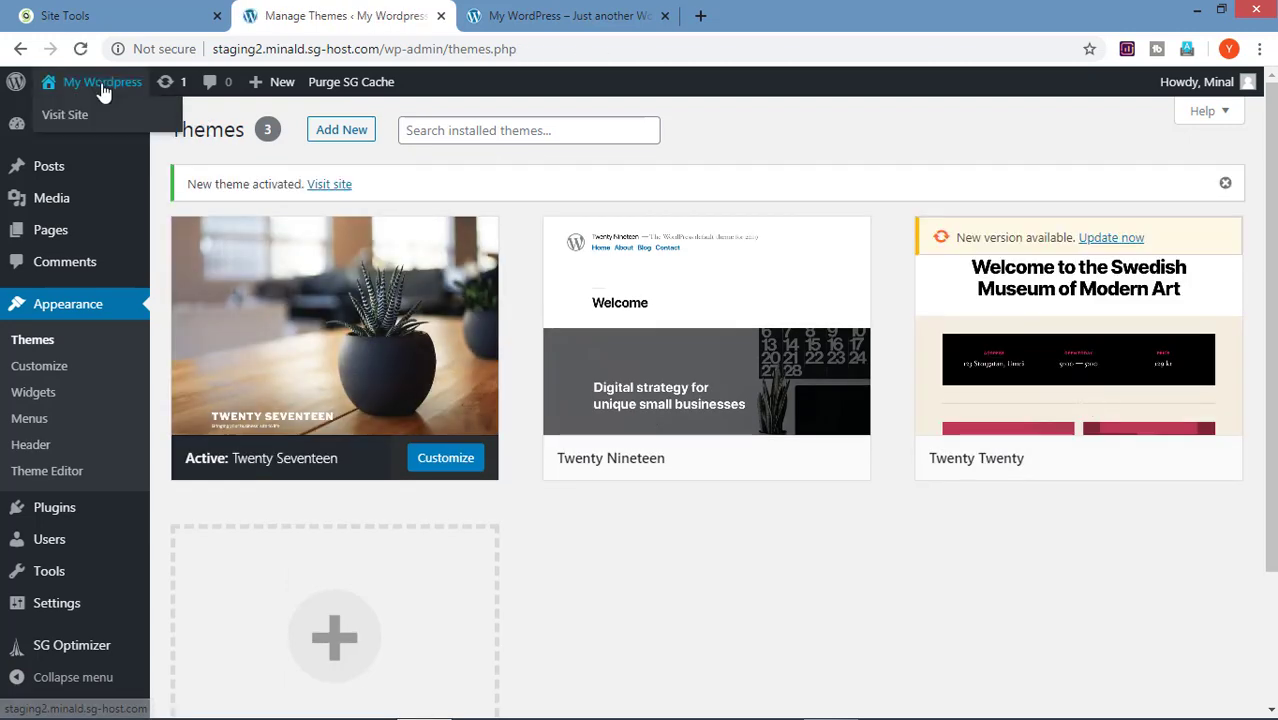
click(99, 118)
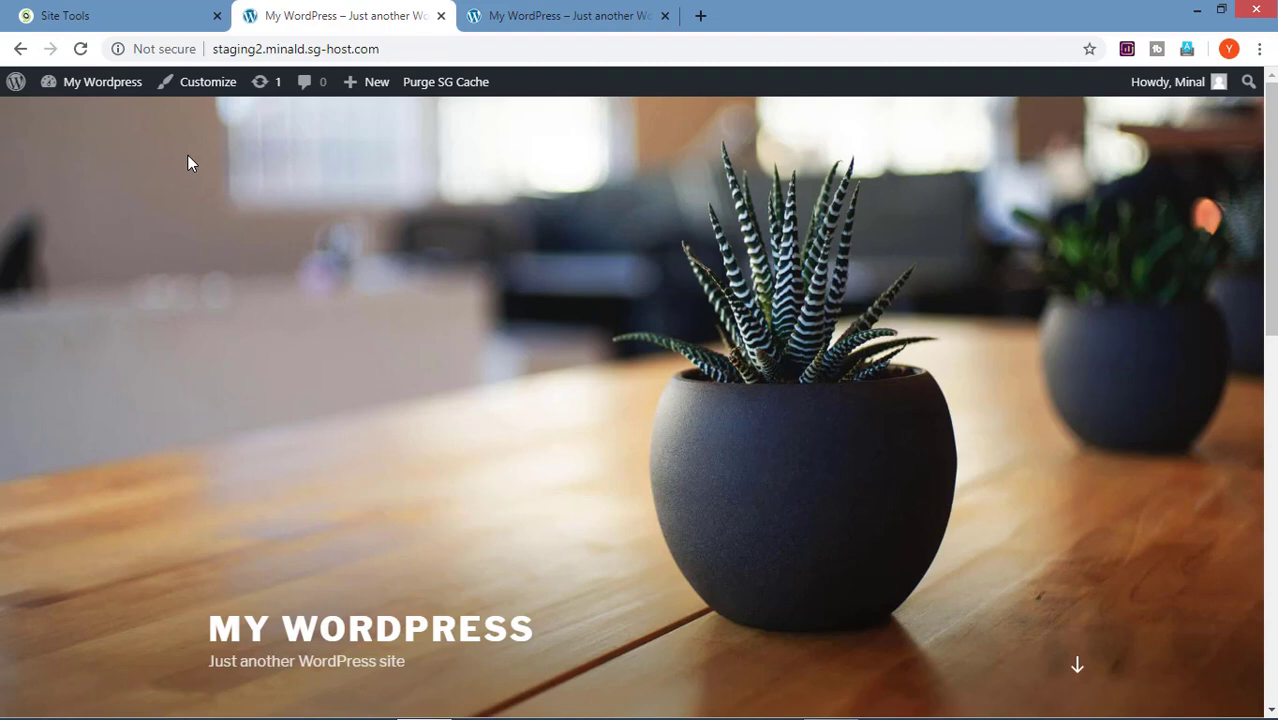
click(97, 12)
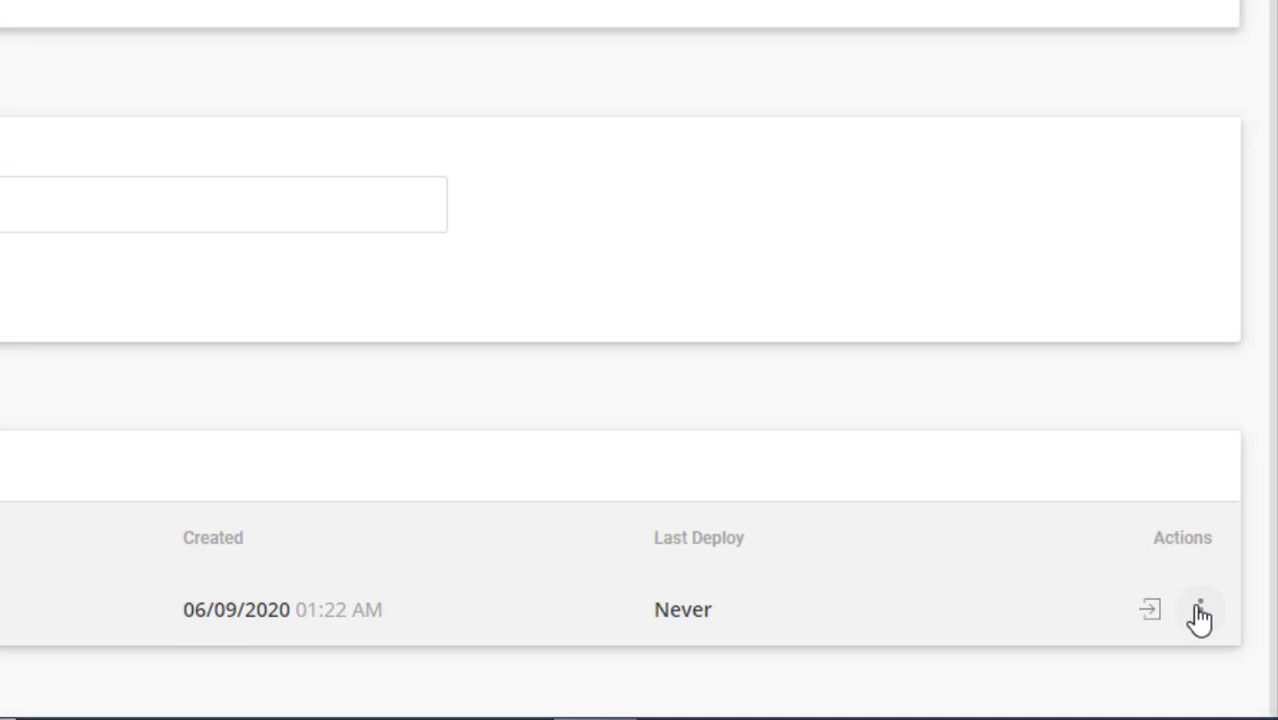
Step: Review Alpha's Custom Deploy items awaiting update, then cancel the custom deployment
click(1199, 610)
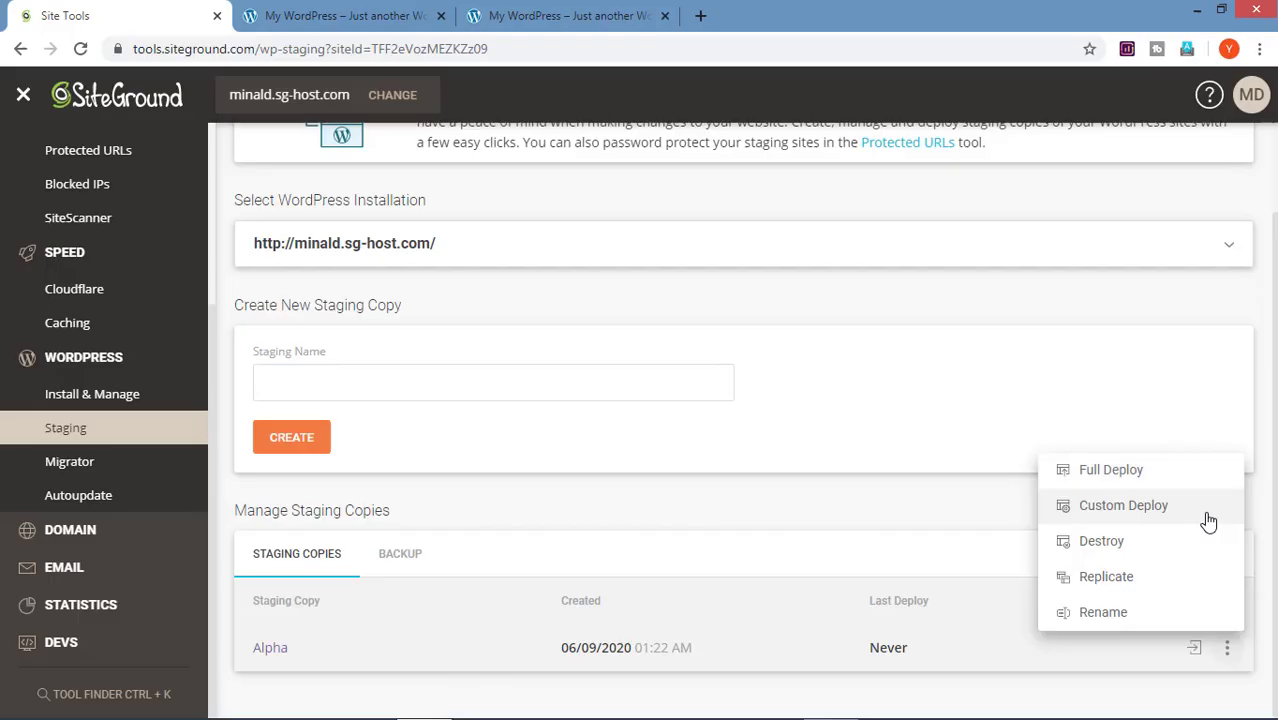
click(1170, 408)
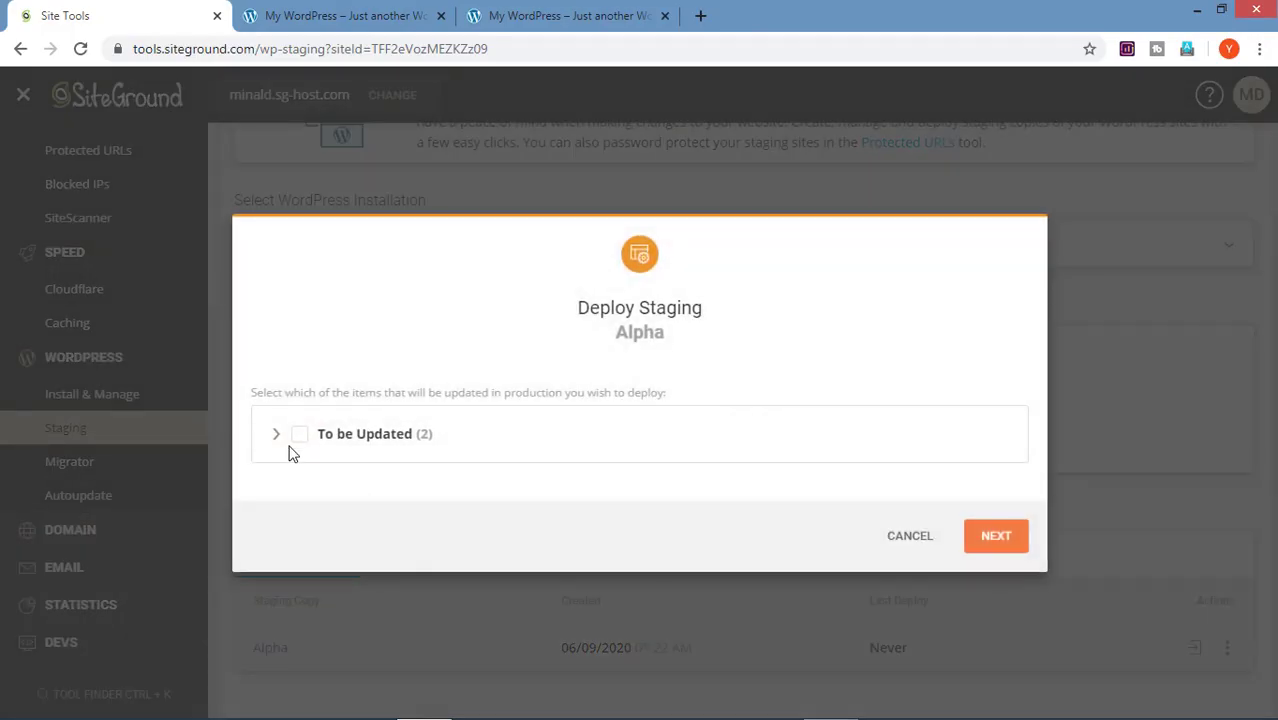
click(280, 445)
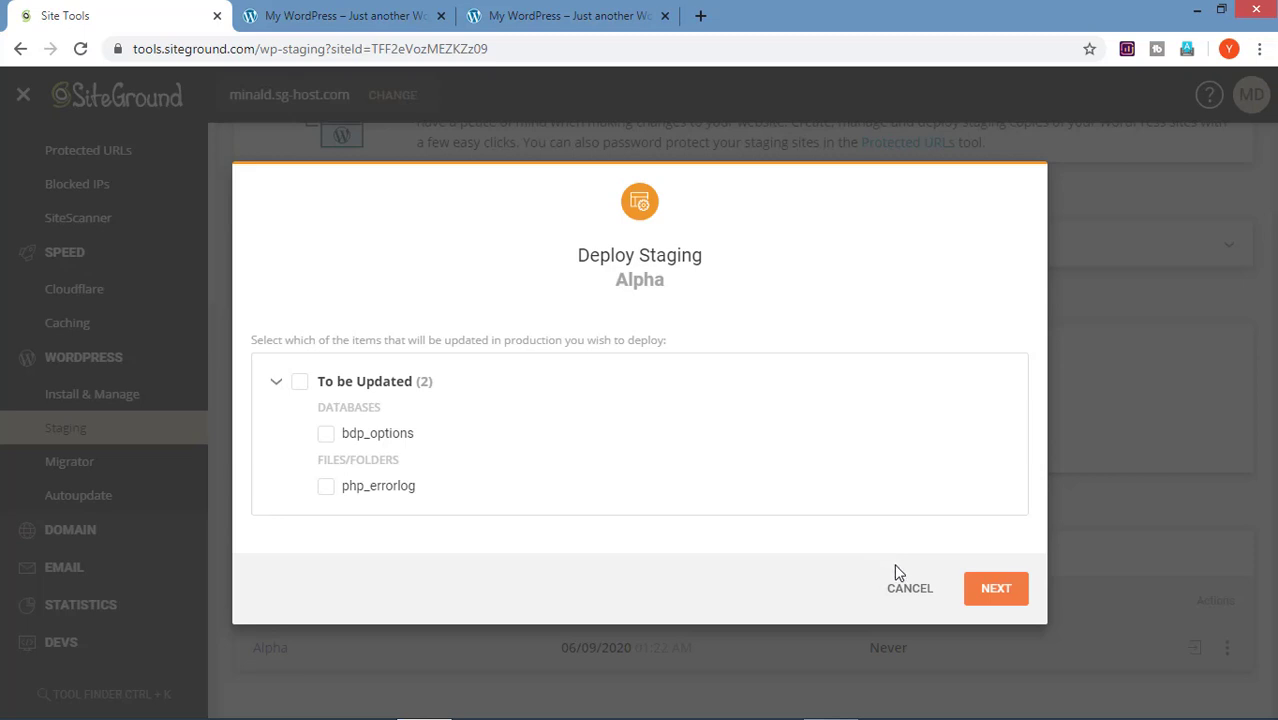
click(910, 589)
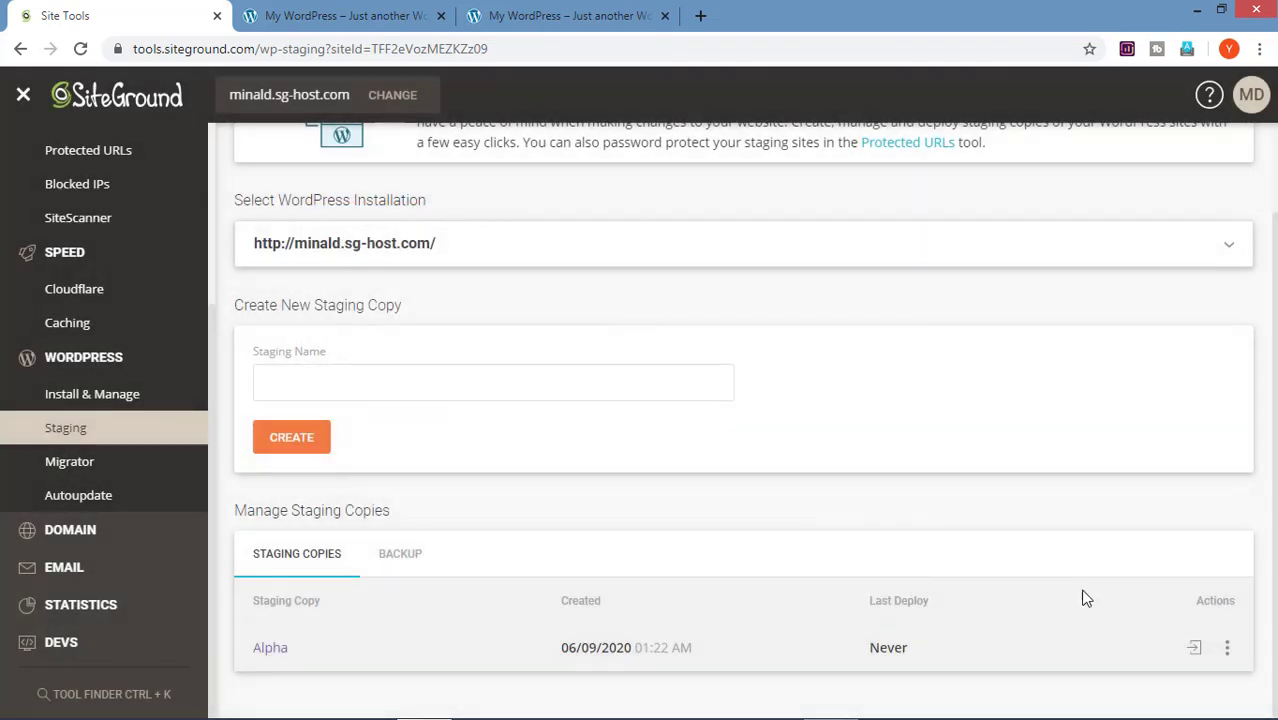
Step: Run a confirmed Full Deploy of Alpha to live, then go to Install & Manage
click(1229, 646)
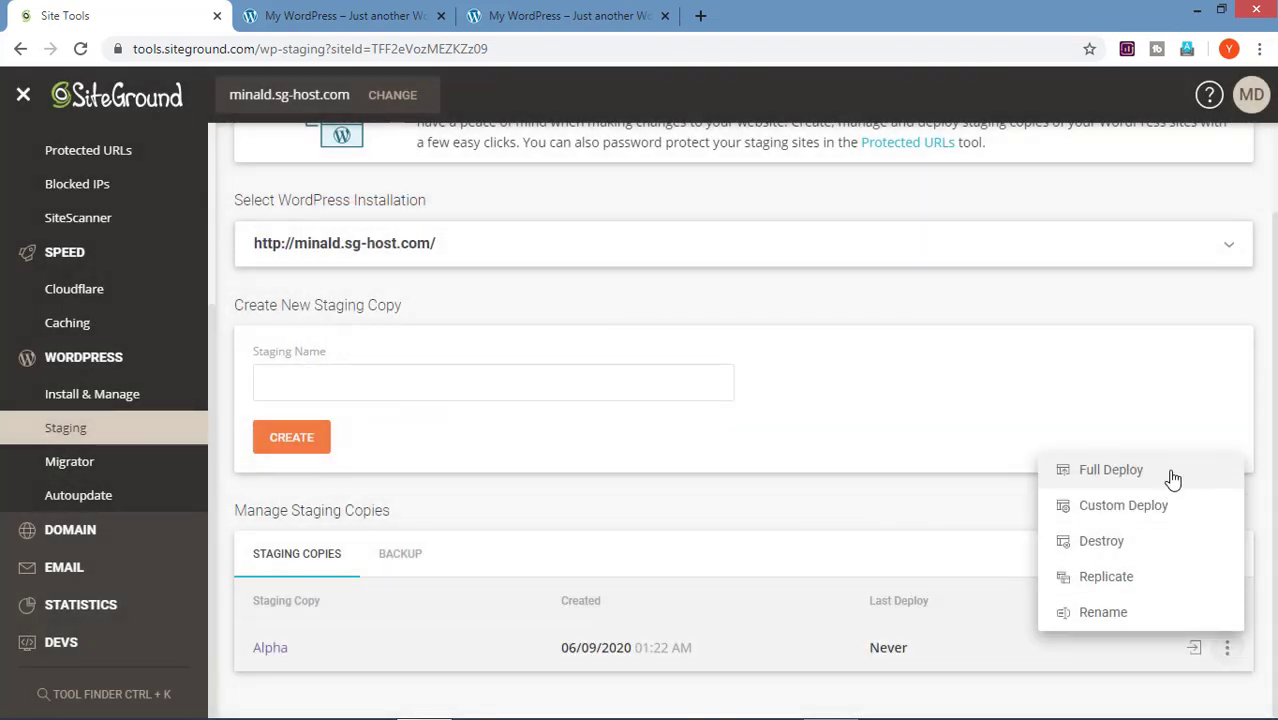
click(1110, 470)
click(830, 498)
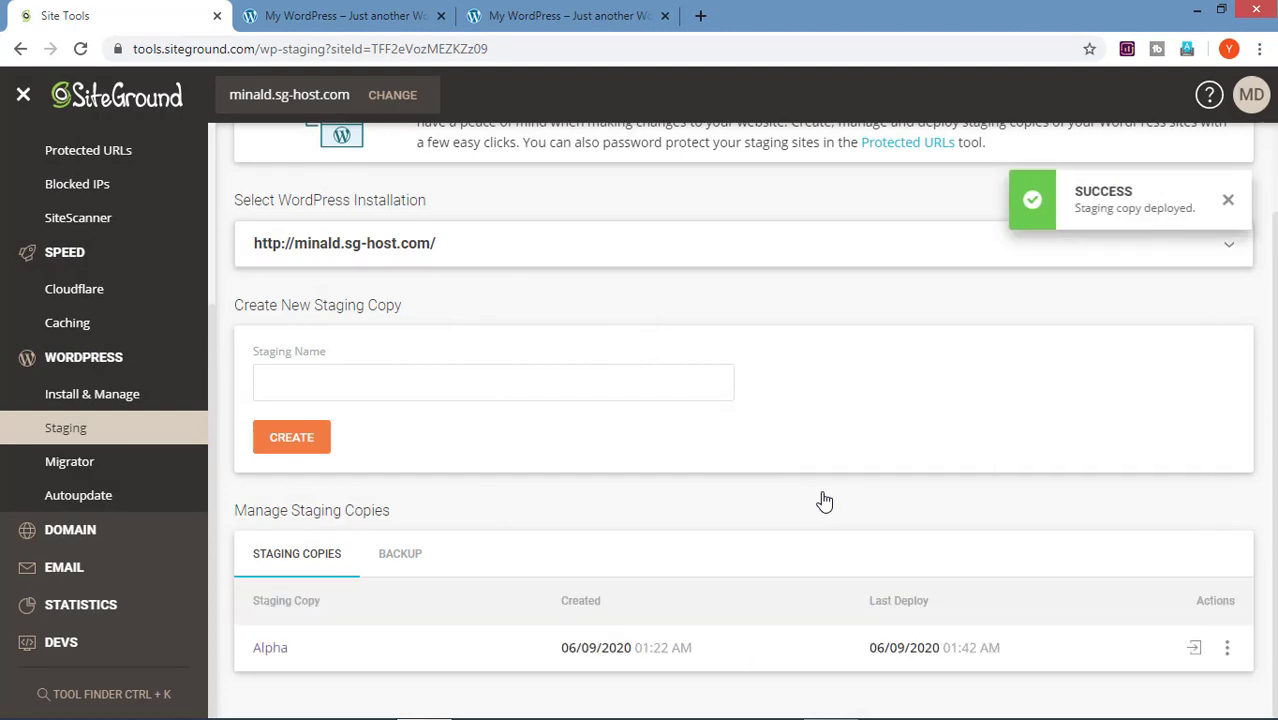
click(92, 393)
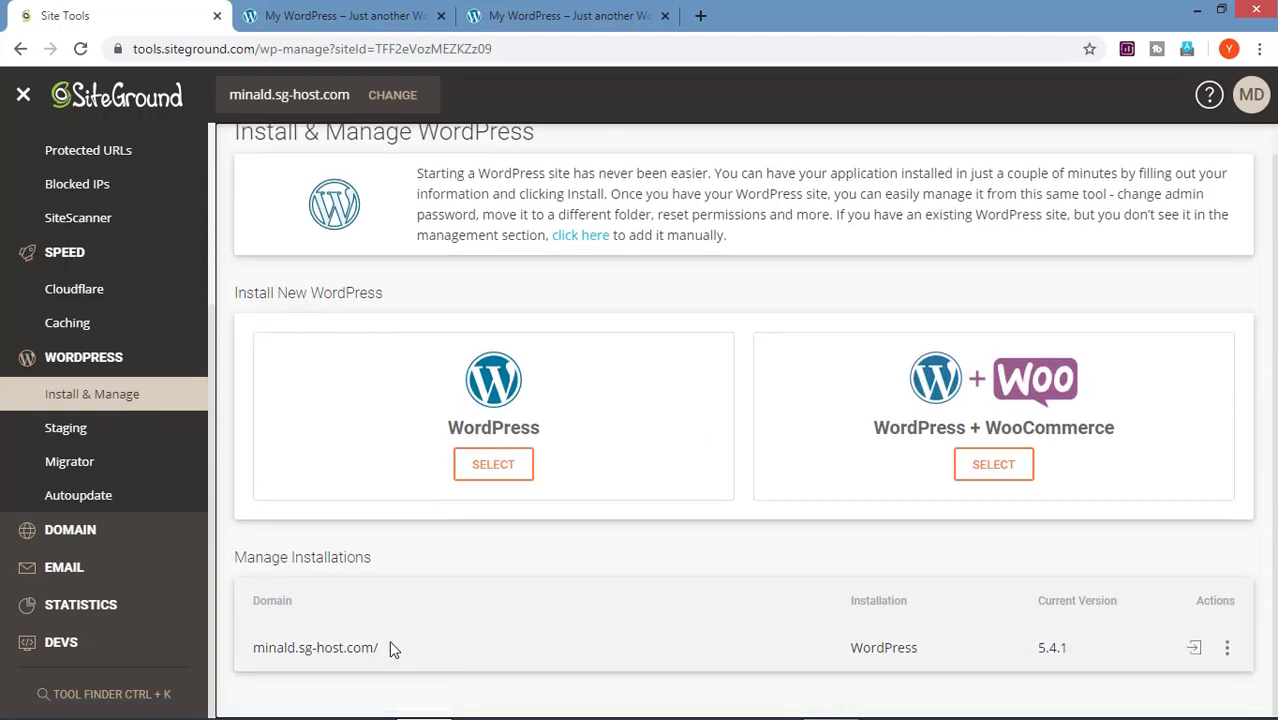
Step: Visit minald.sg-host.com/ and scroll its front page showing the Twenty Seventeen design
drag(389, 640, 268, 651)
right_click(280, 648)
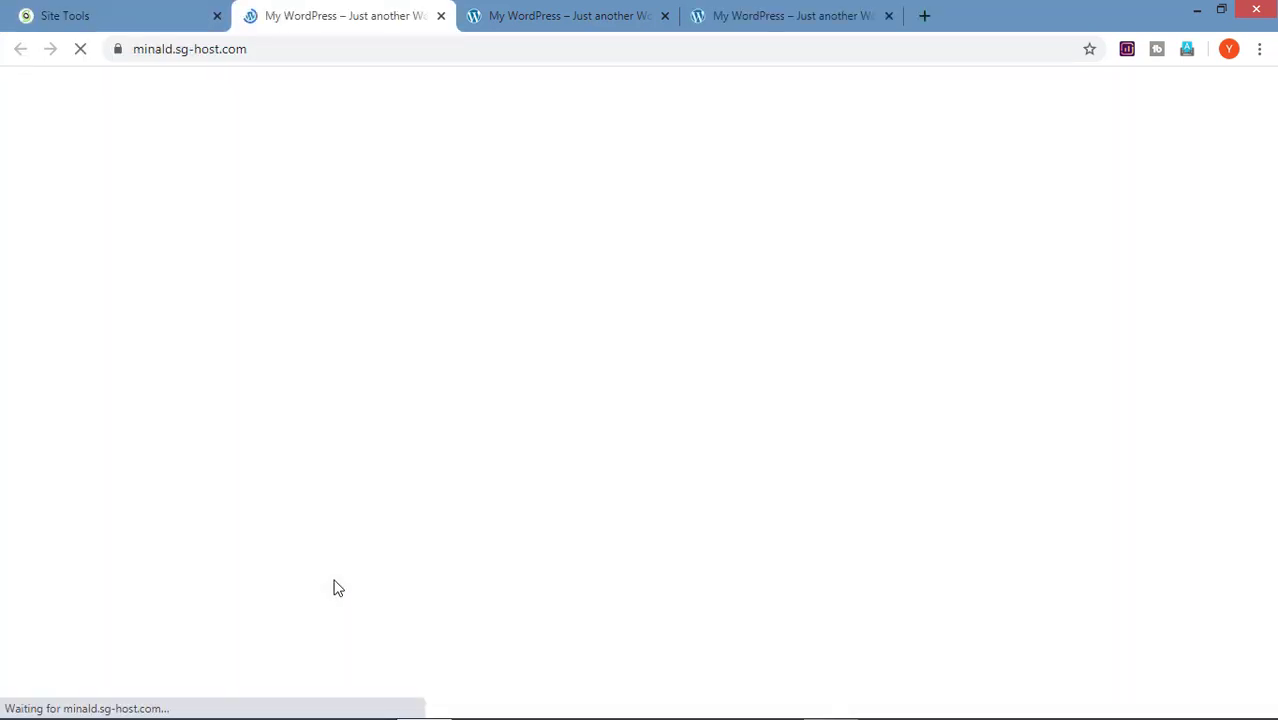
scroll(668, 373, down, 4)
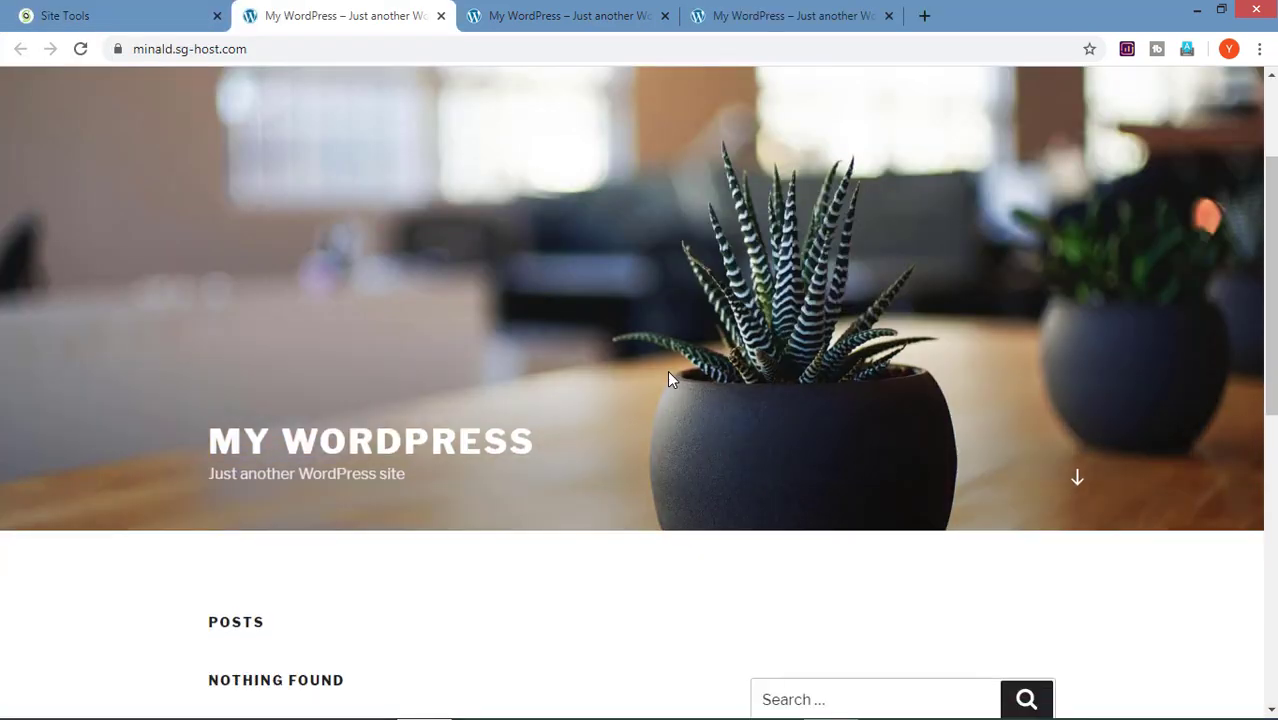
scroll(670, 378, up, 4)
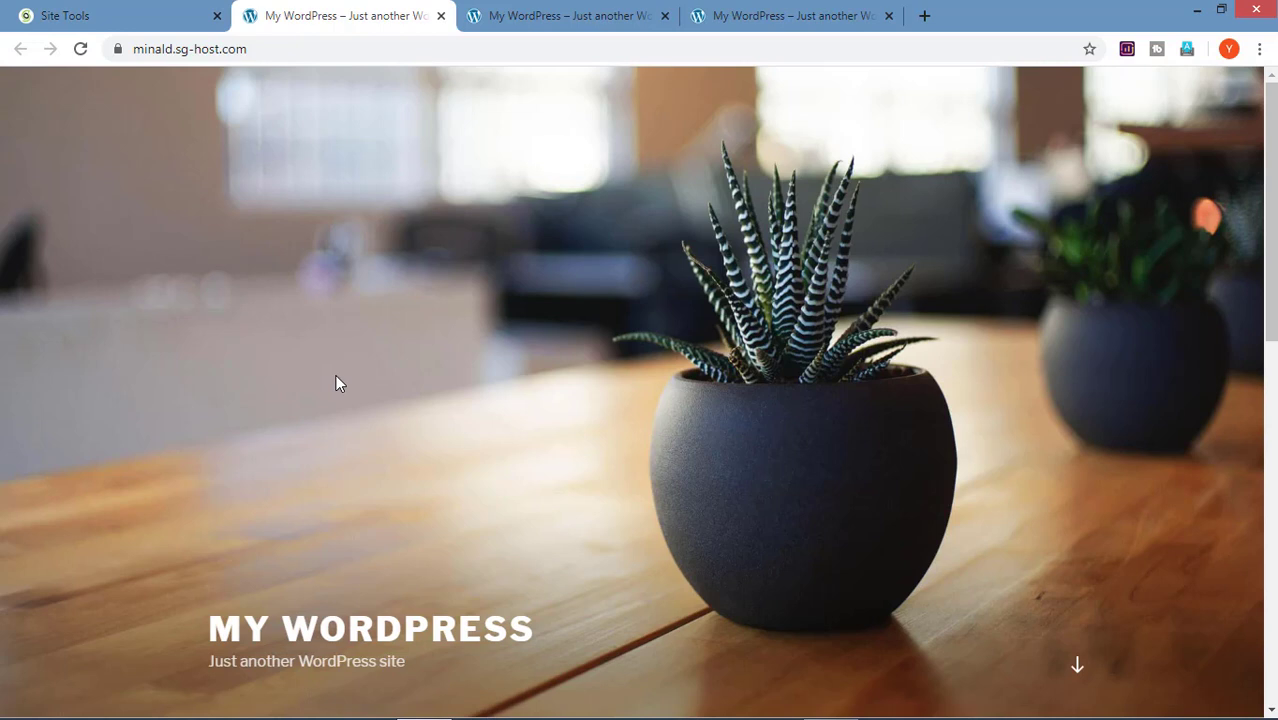
Step: Switch back to the Site Tools tab showing the WordPress Migrator page
key(ctrl+shift+Tab)
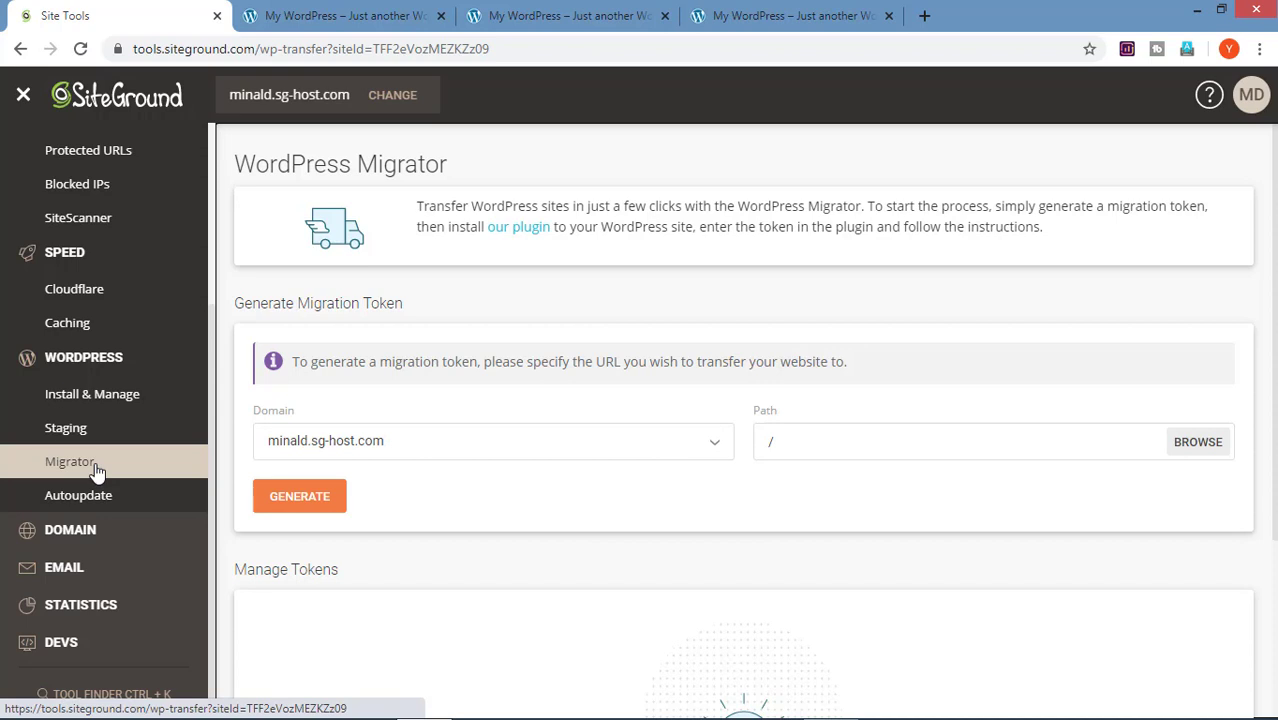
Step: Go through Parked Domains to the Subdomains page for minald.sg-host.com
click(82, 529)
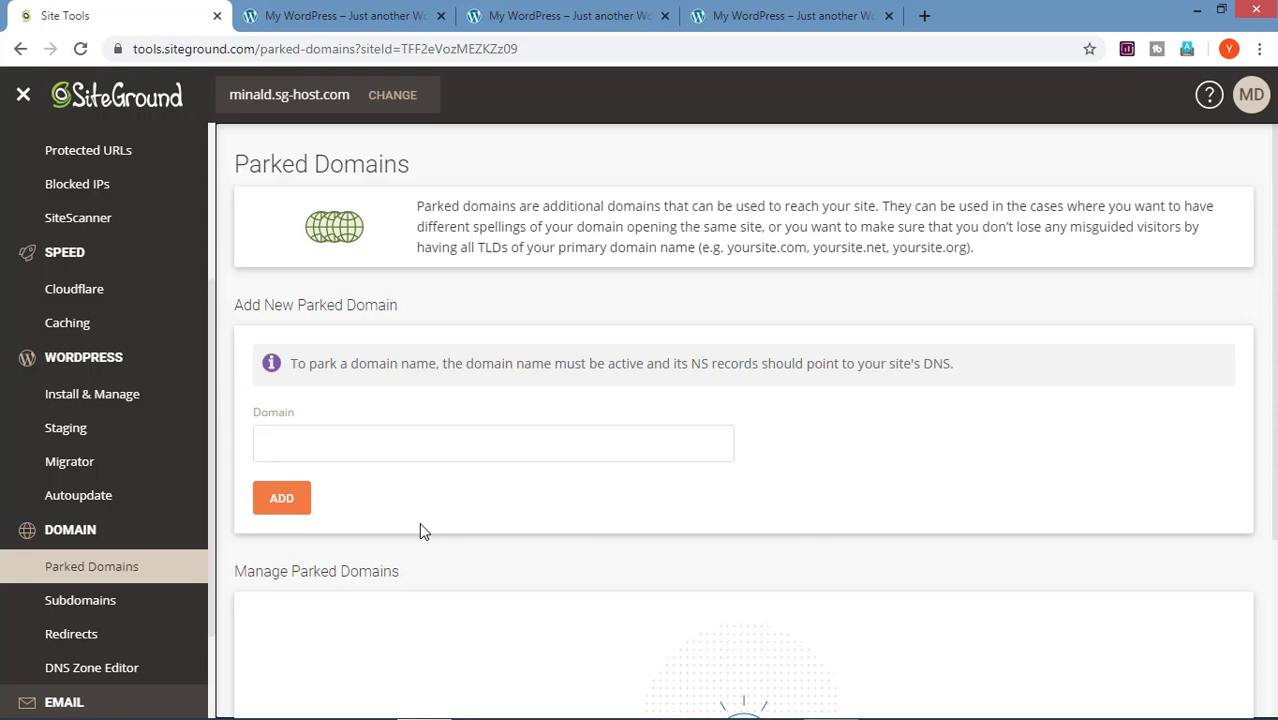
click(113, 605)
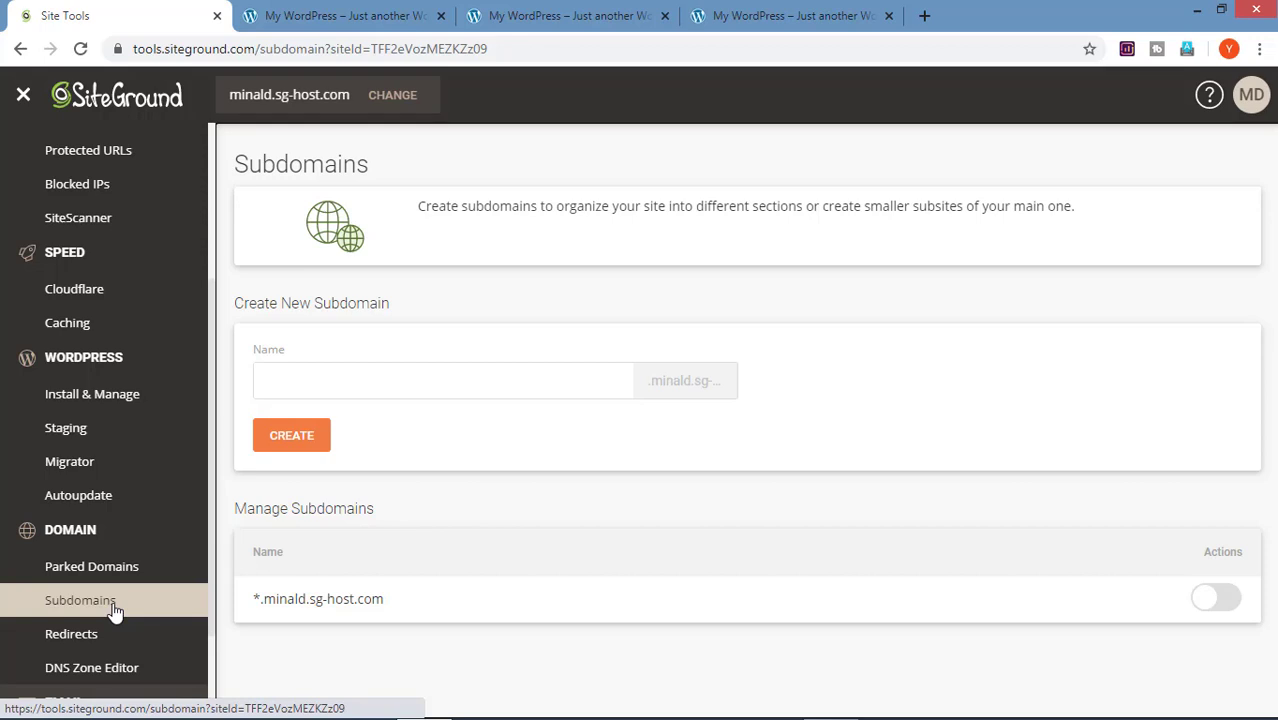
Step: Create the subdomain 'bolg' and go on to the Domain Redirects page
click(374, 388)
text(bolg)
click(317, 445)
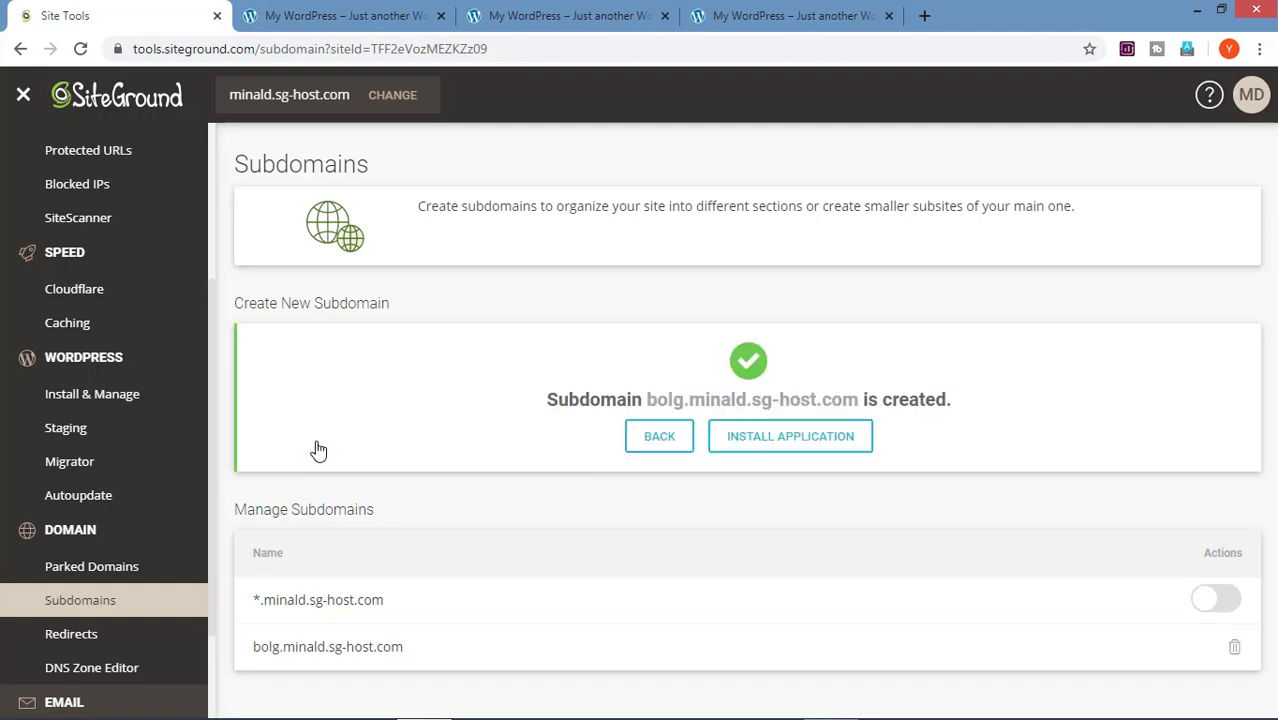
click(163, 633)
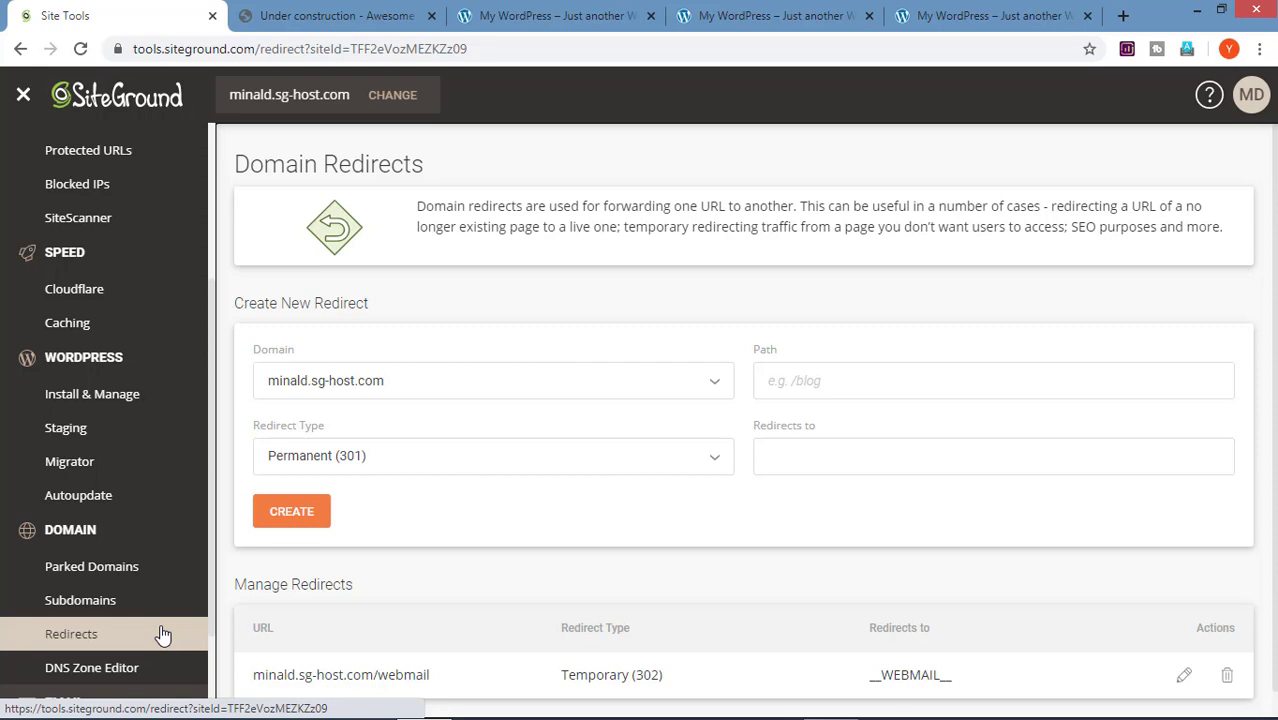
click(714, 457)
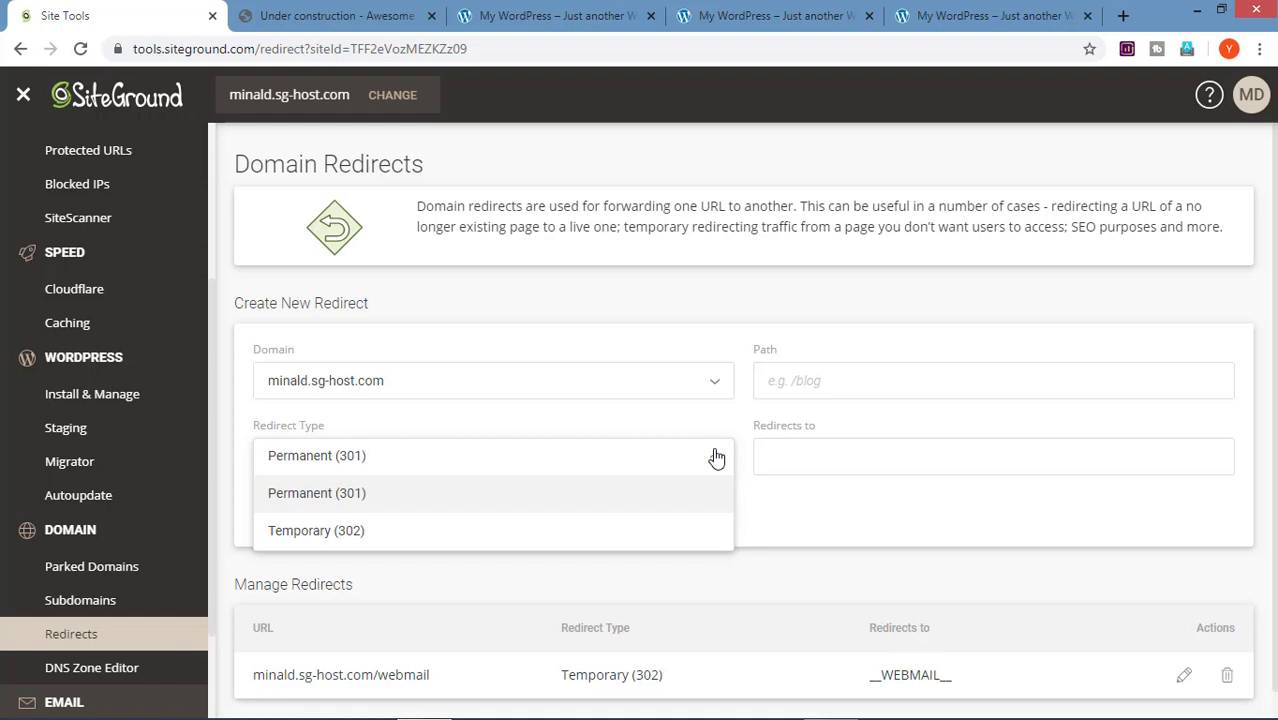
click(687, 500)
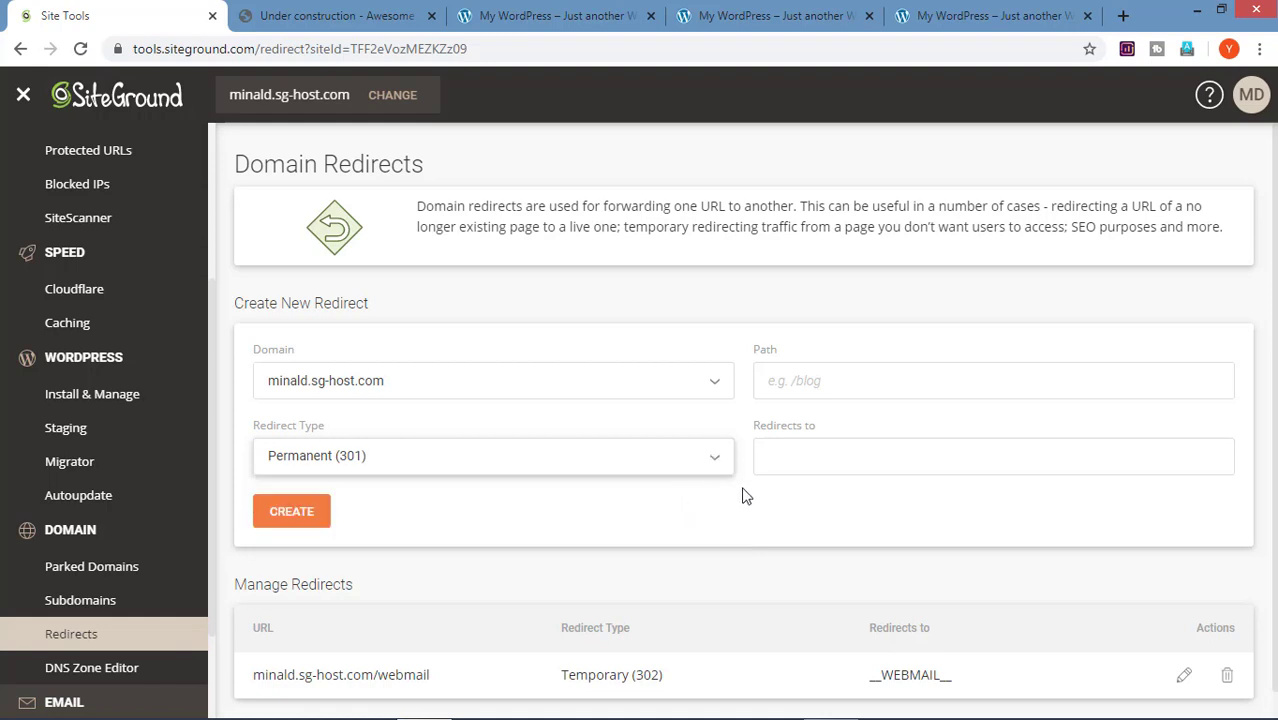
click(806, 464)
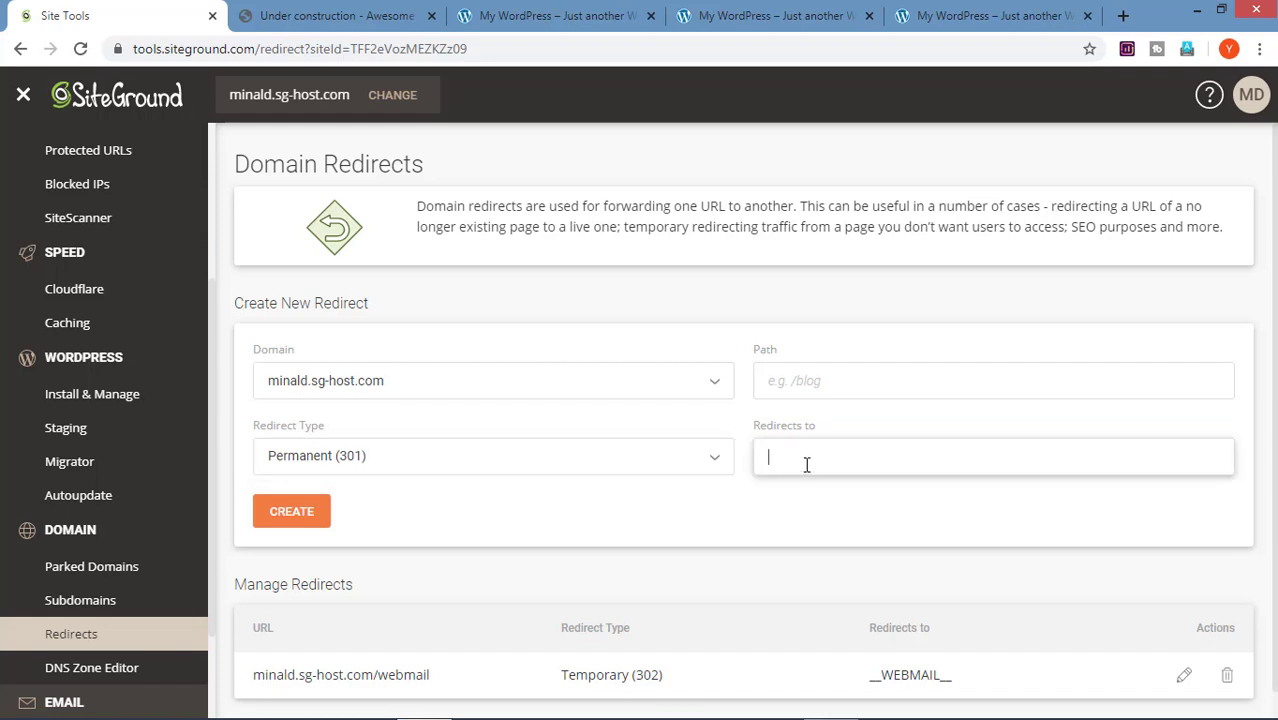
text(https://yourwebsitelearning.com)
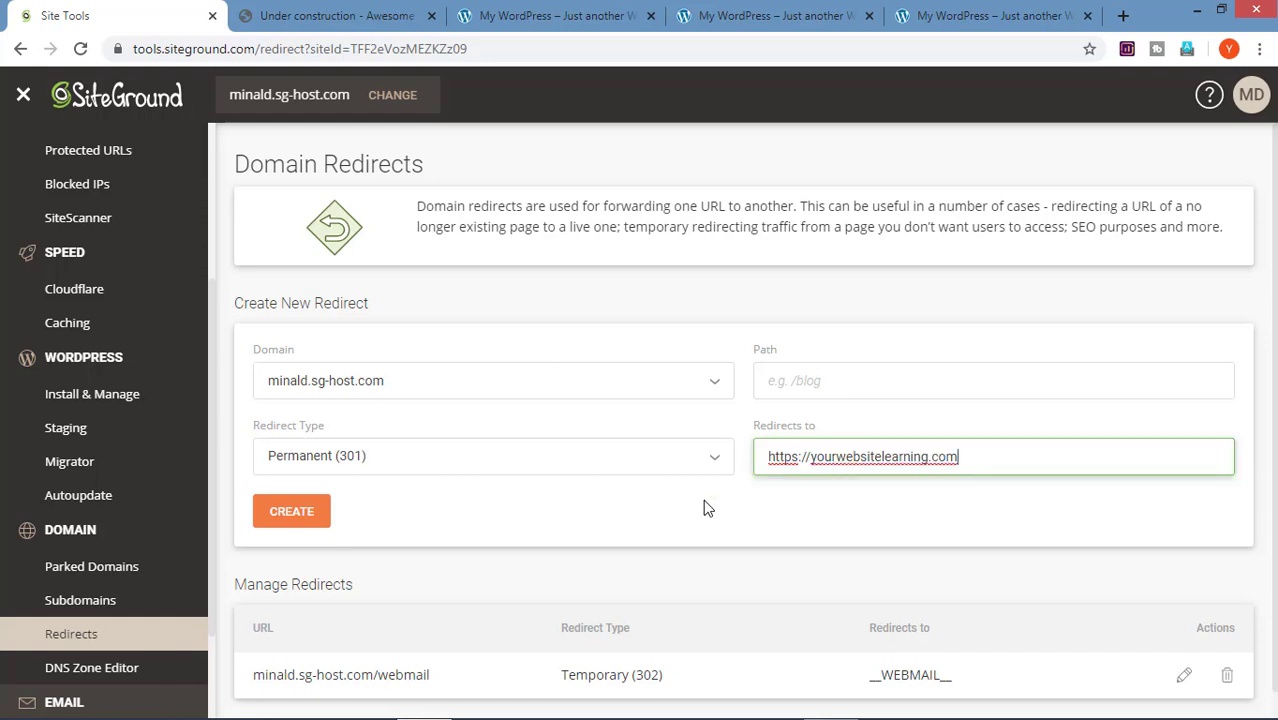
click(295, 524)
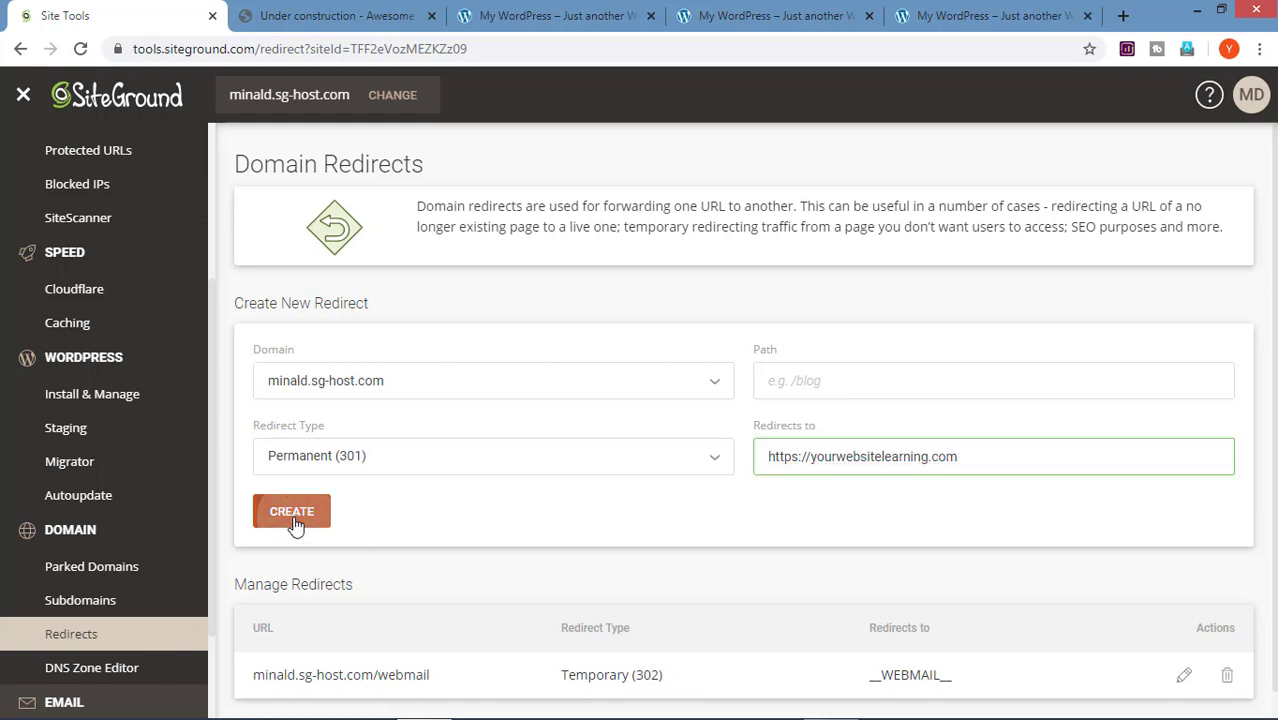
Step: Open the new redirect's source URL in a new tab to test it
drag(378, 600, 257, 616)
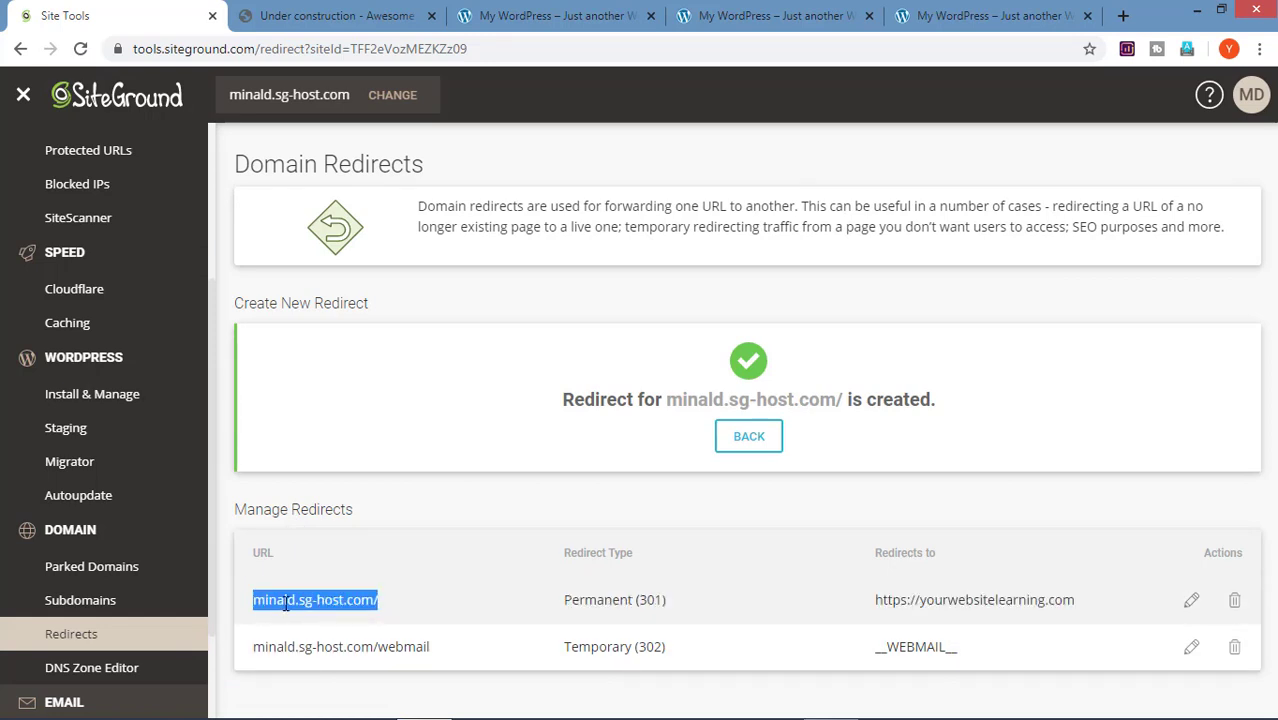
right_click(286, 604)
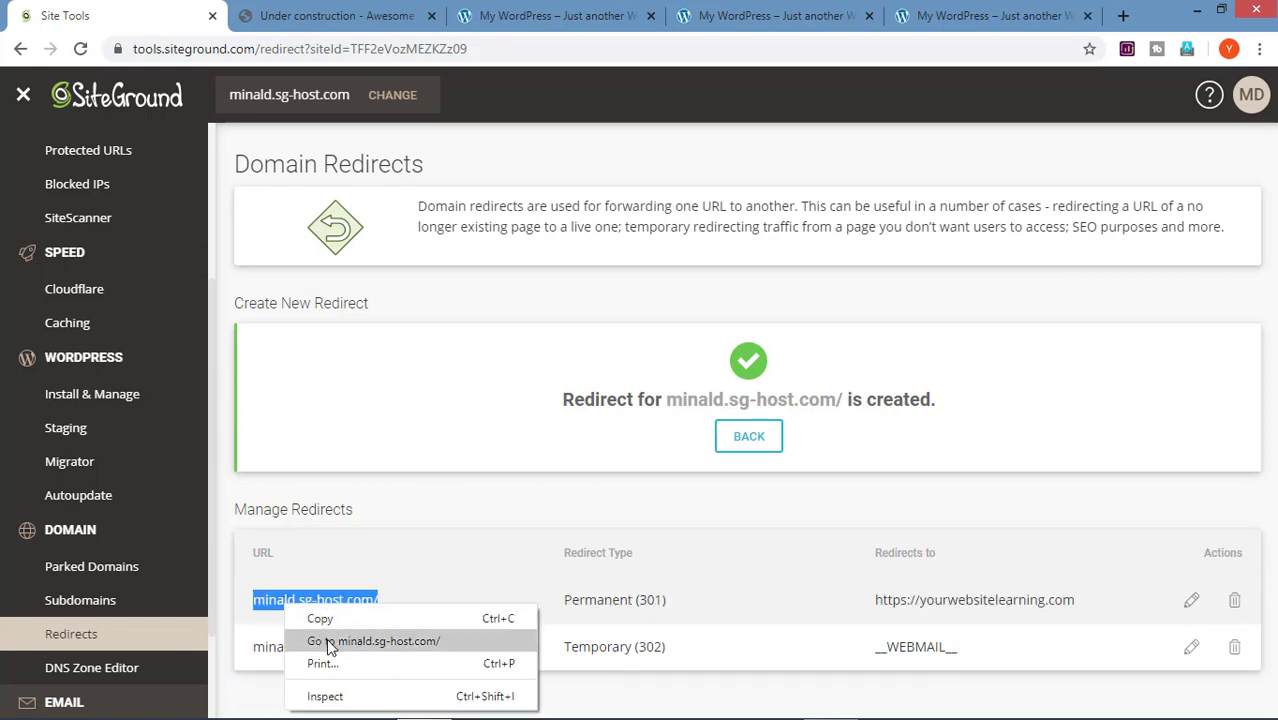
click(330, 643)
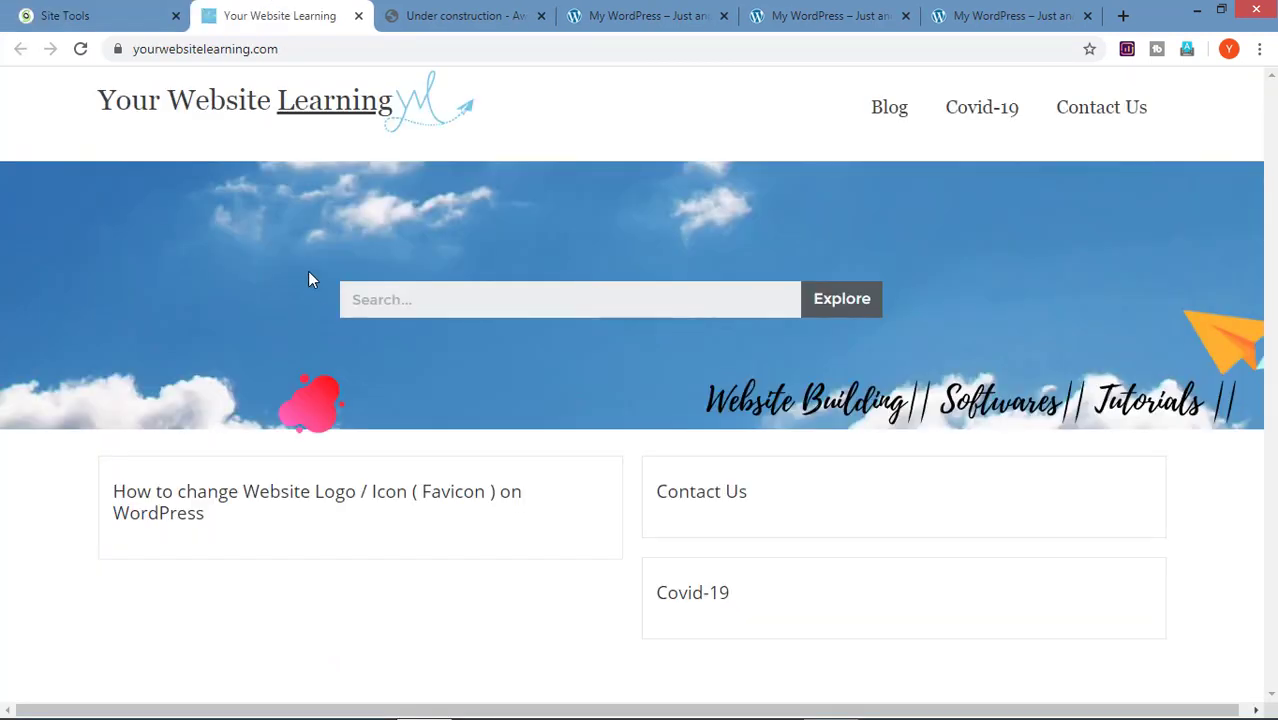
Step: Return from the Your Website Learning site to the Site Tools tab
click(62, 15)
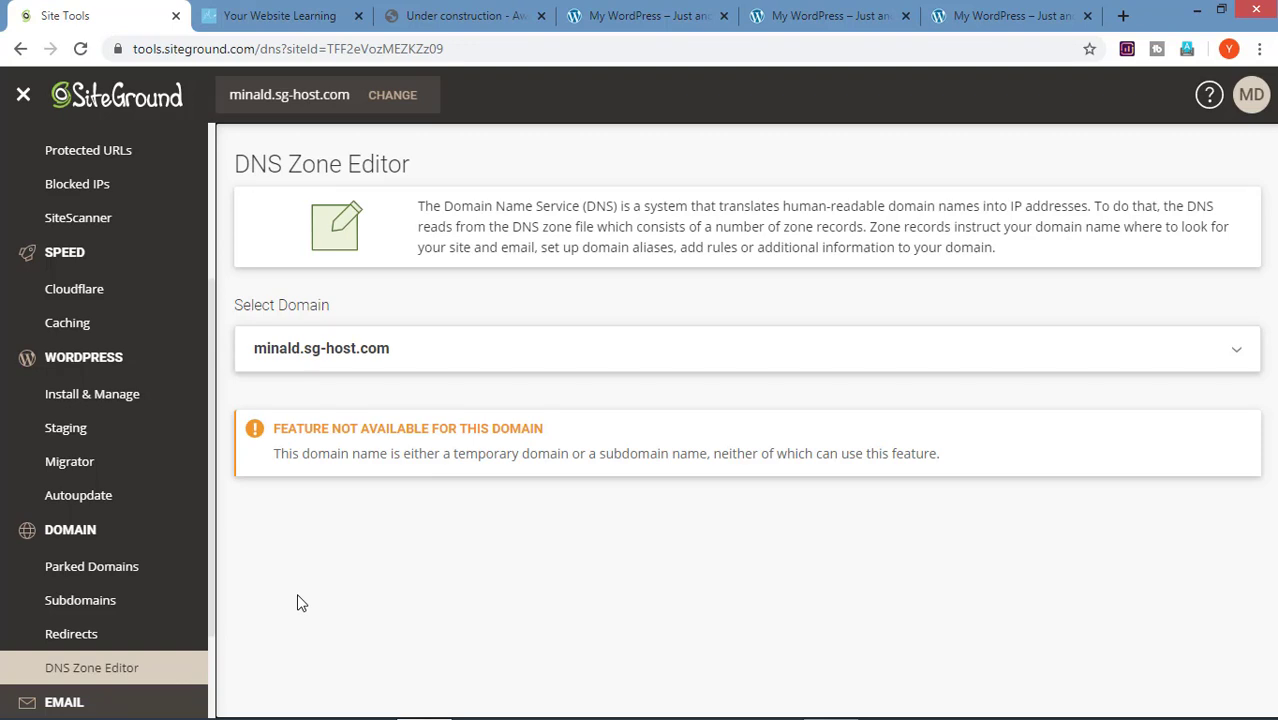
Step: Open Email Accounts and switch the managed site to onlinewebsitelearning.com
scroll(145, 603, down, 2)
click(145, 603)
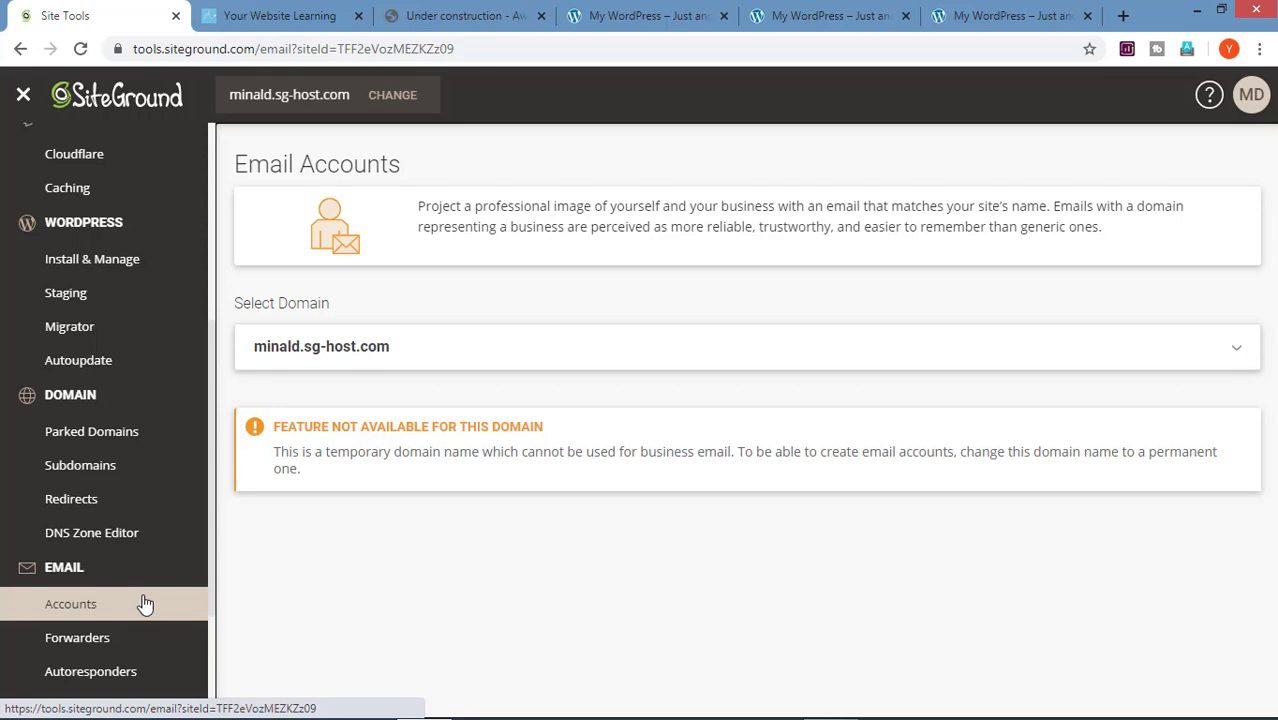
click(377, 94)
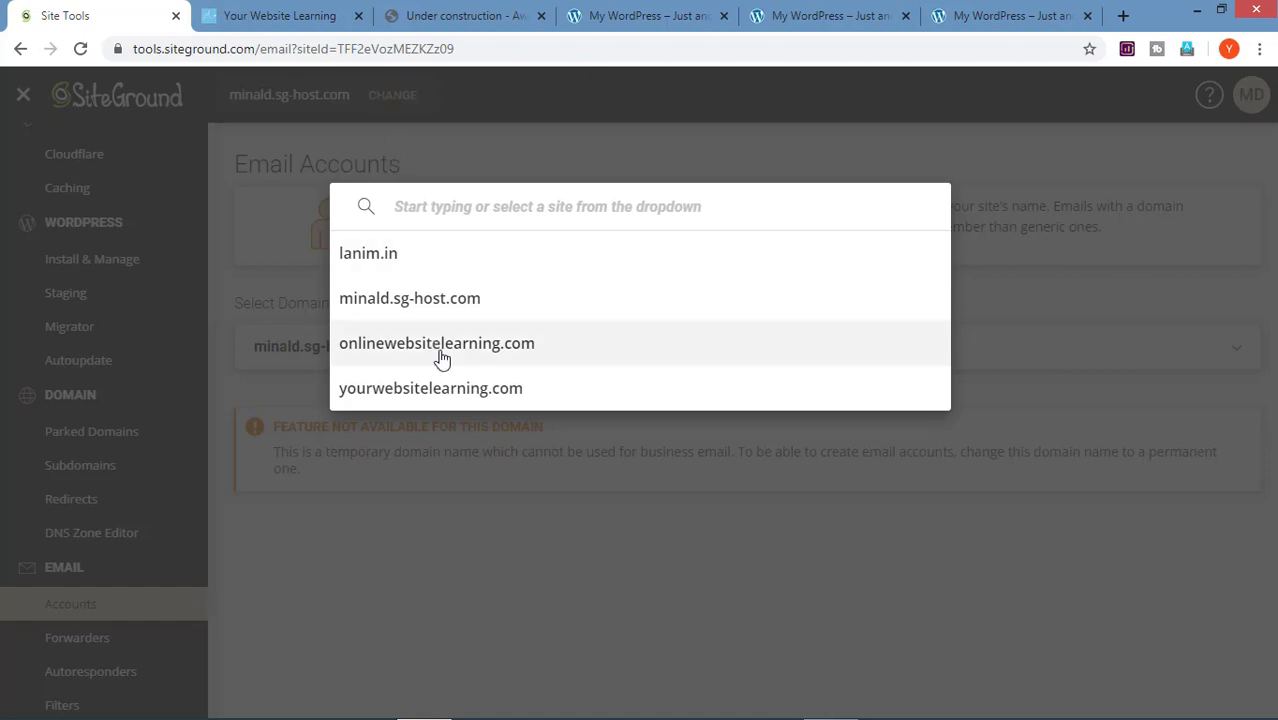
click(442, 357)
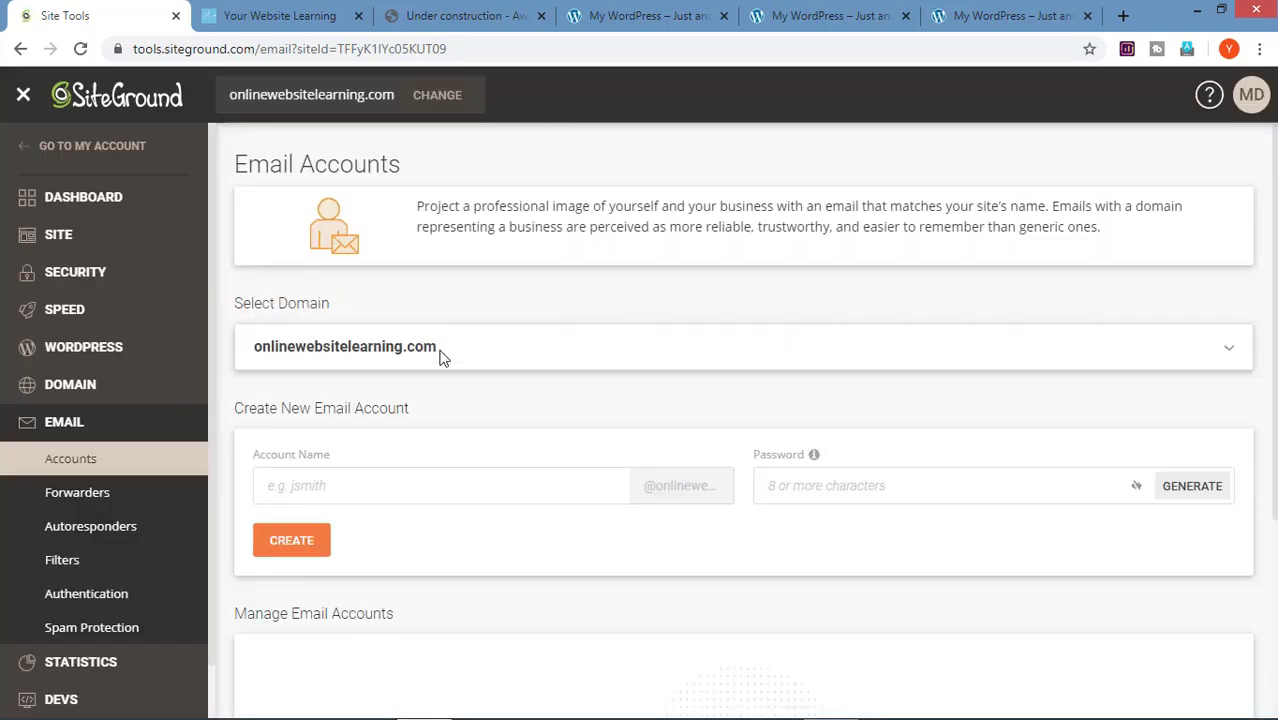
click(446, 481)
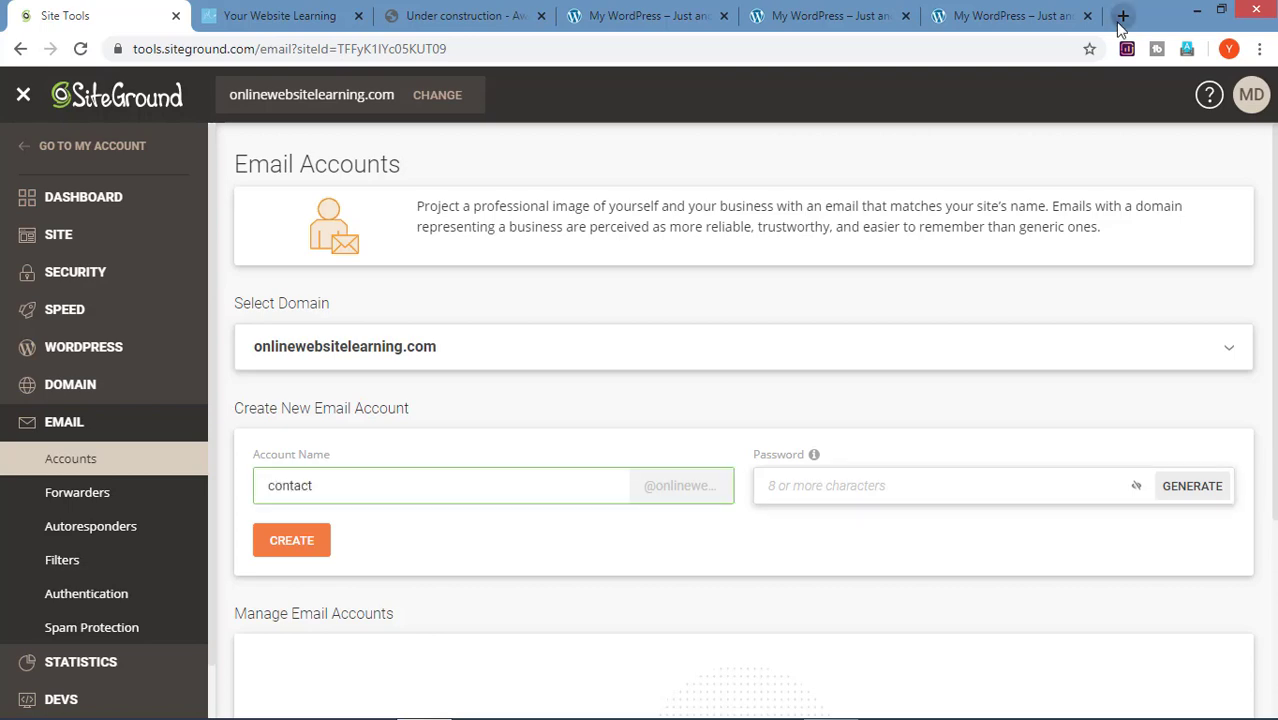
click(1122, 15)
text(onlinewebsitelearning.com)
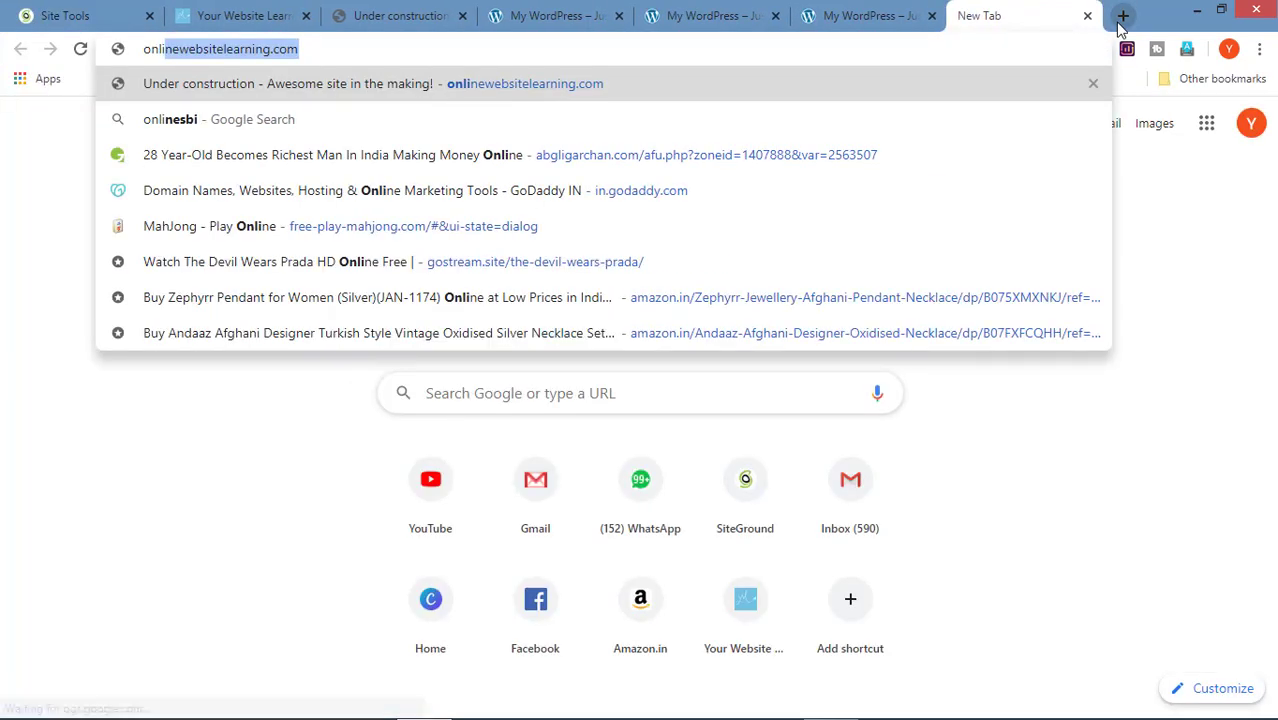
key(Right)
text(/webmail)
key(Return)
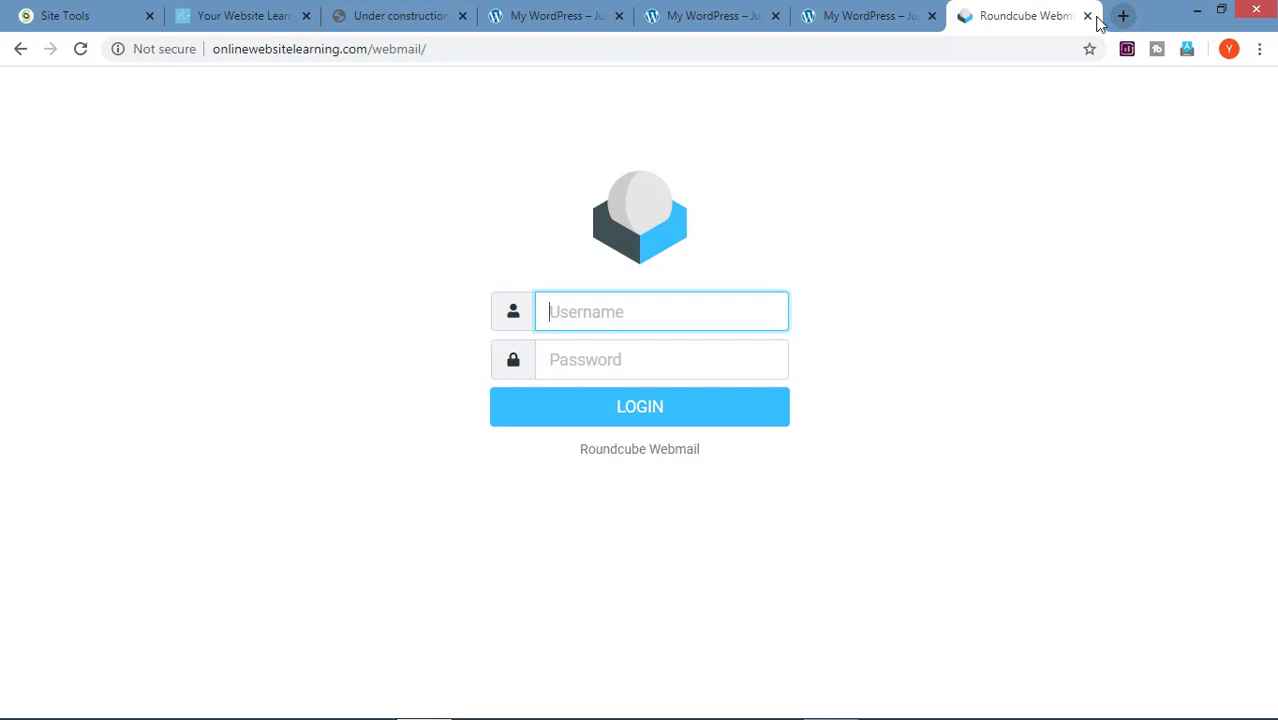
click(45, 12)
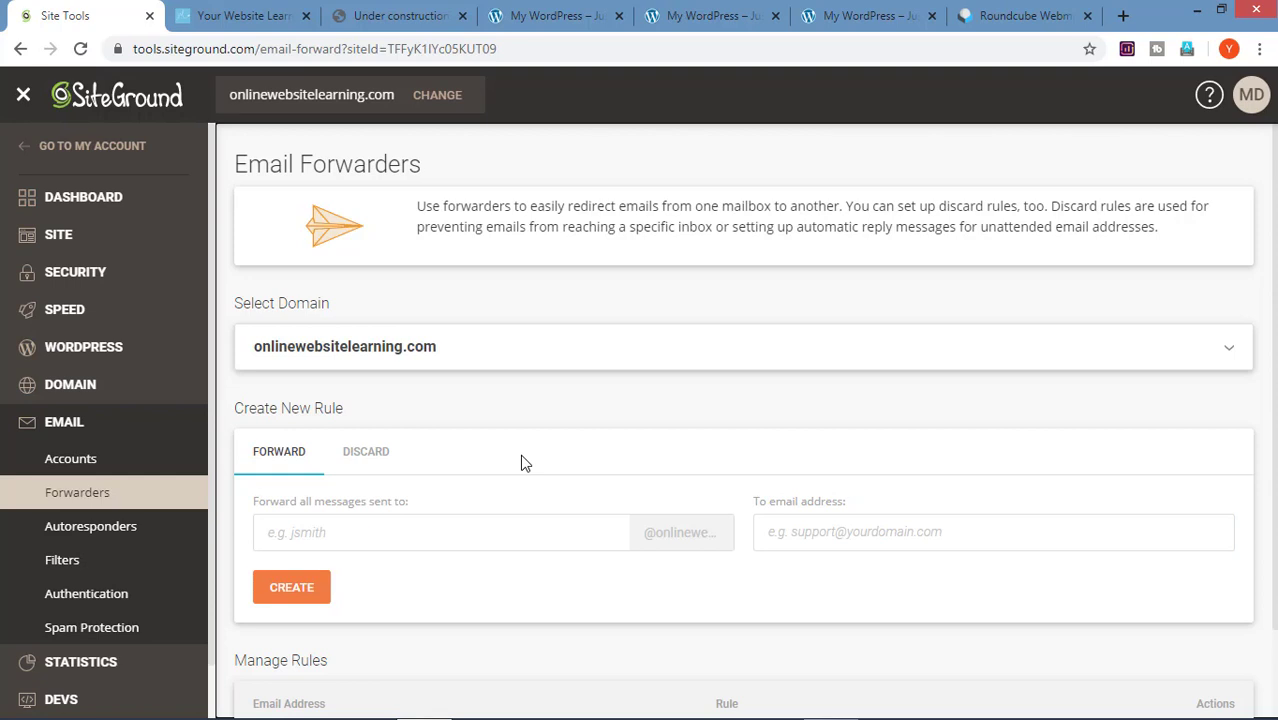
Step: Leave the forwarder form and go to the Email Autoresponders page
click(503, 526)
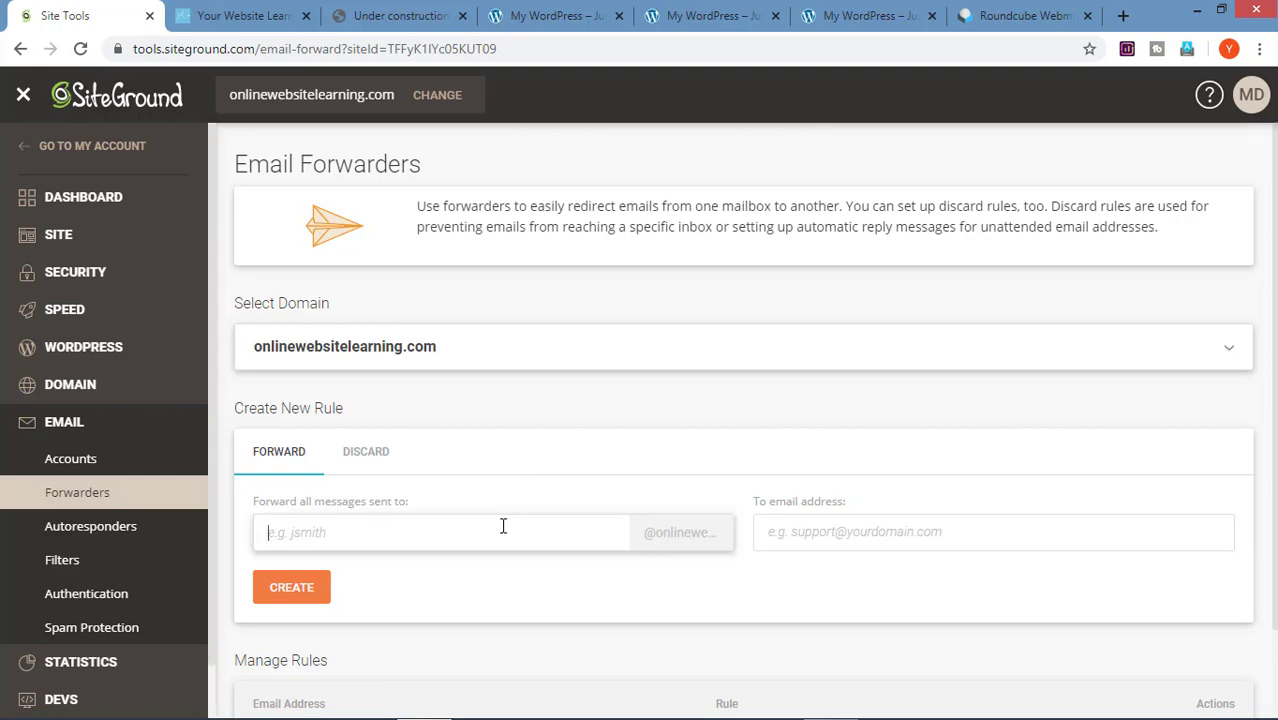
click(141, 530)
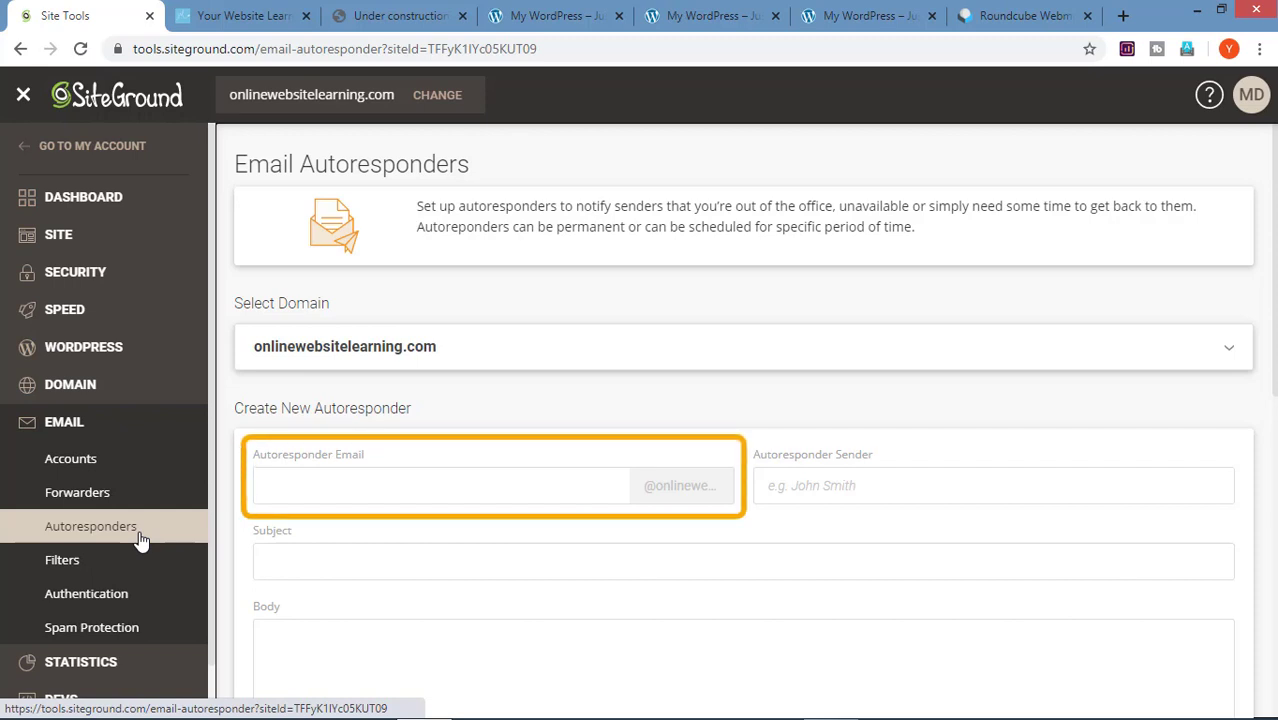
Step: Select the Autoresponder Email field and scroll through the autoresponder form
click(331, 497)
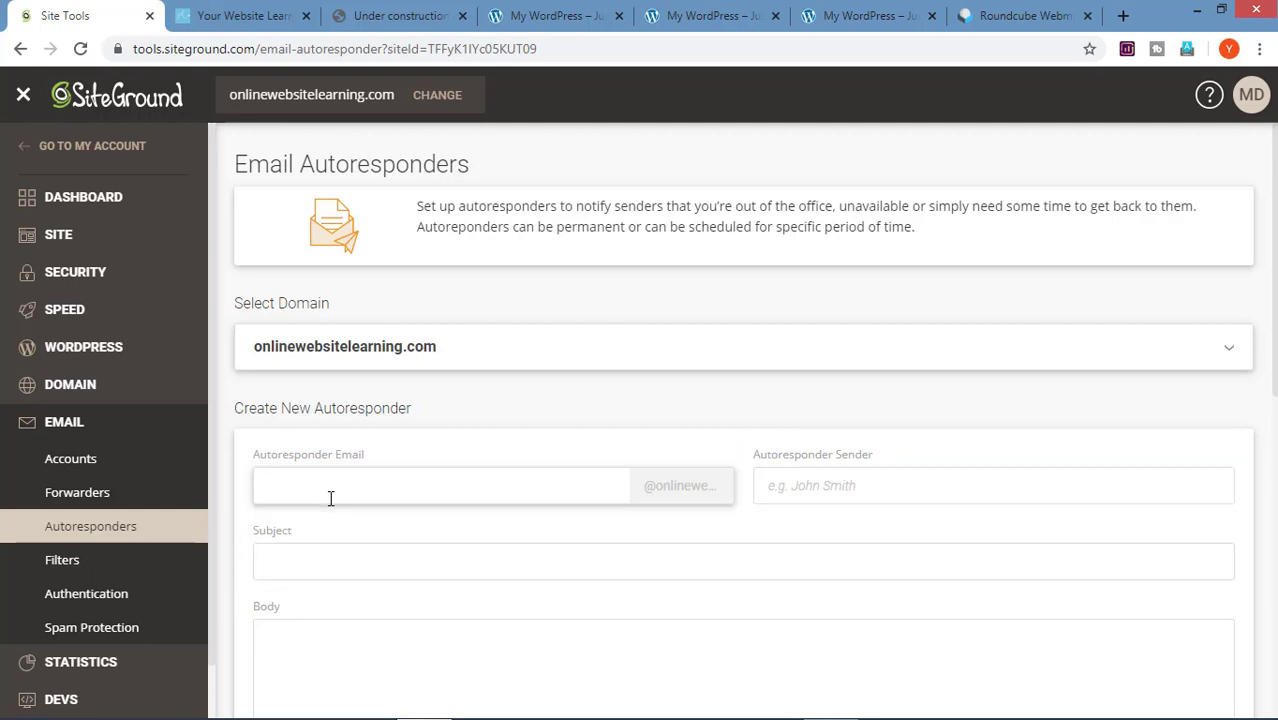
scroll(331, 497, down, 4)
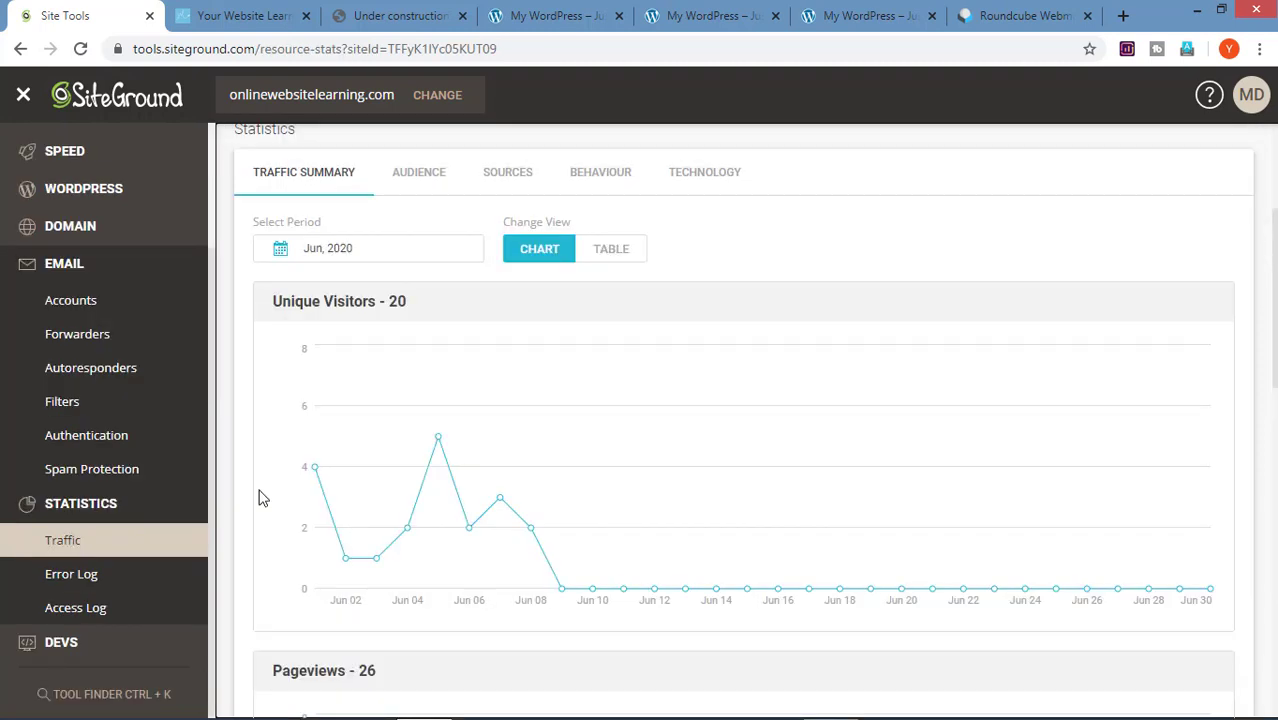
Step: Inspect the unique-visitor chart points, then show the Audience statistics by country
scroll(262, 498, down, 2)
scroll(262, 498, up, 1)
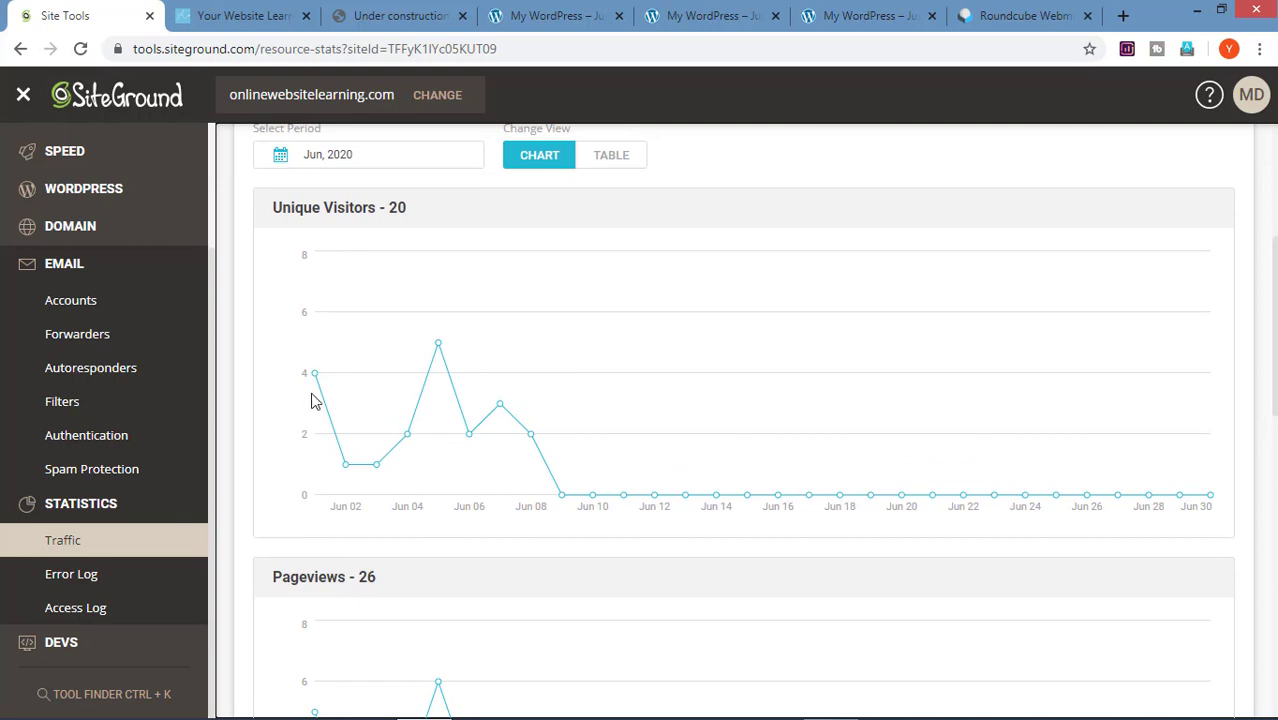
mouse_move(340, 477)
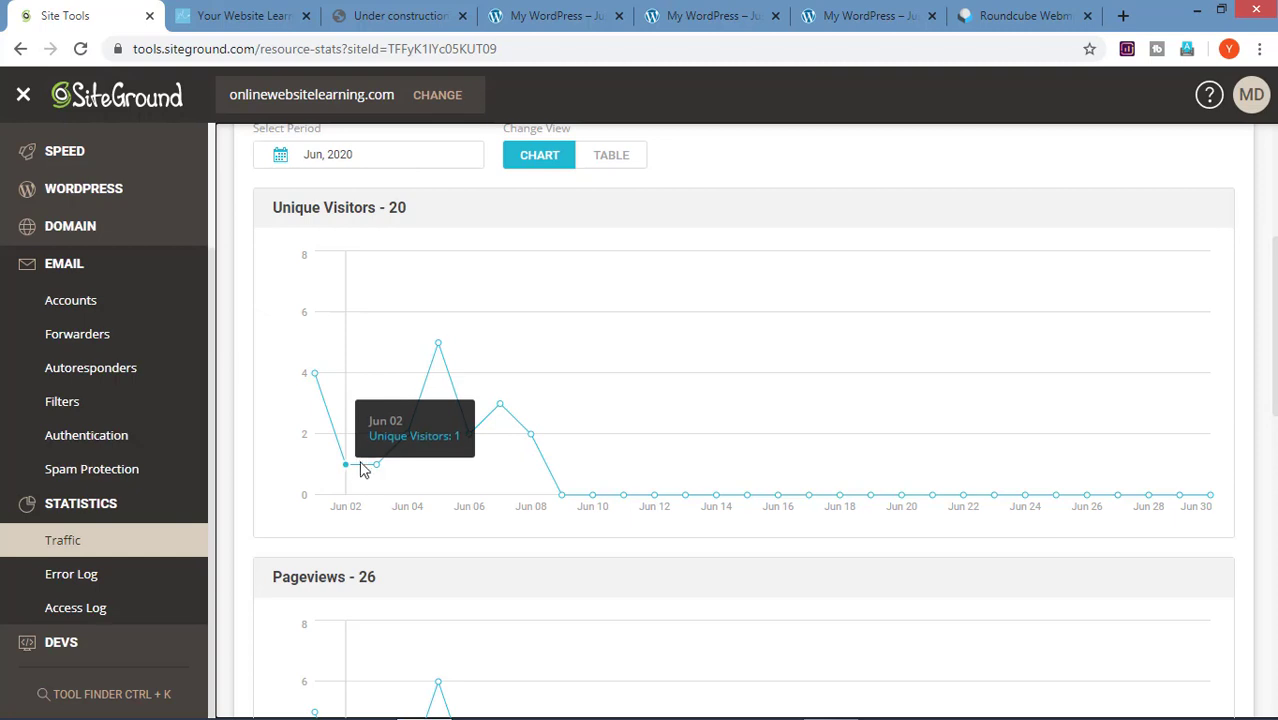
mouse_move(437, 373)
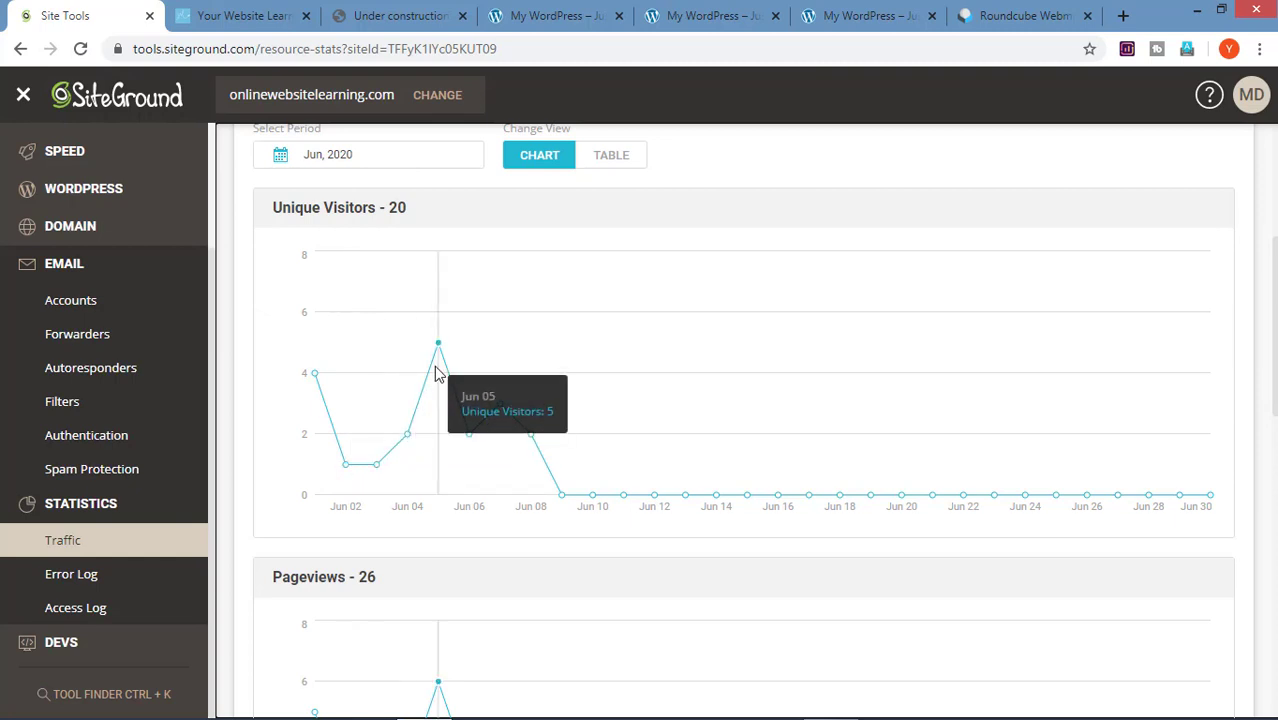
scroll(437, 373, up, 4)
click(420, 462)
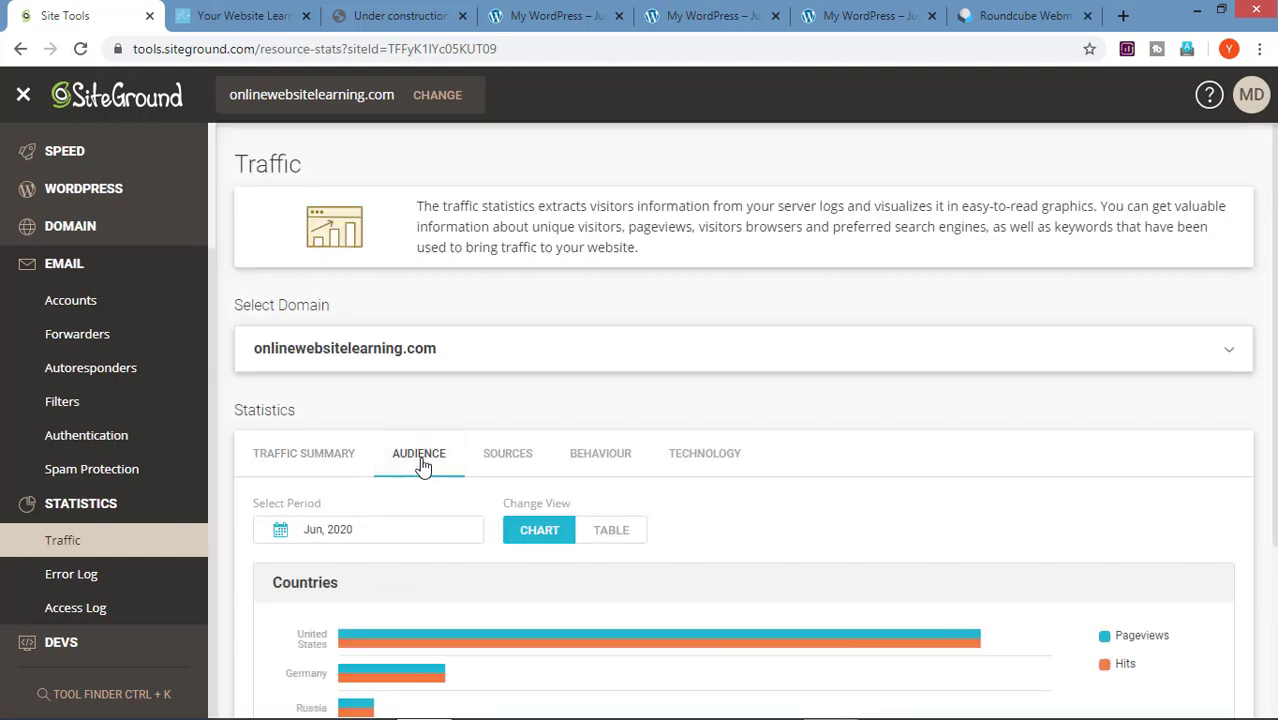
Step: Show the site's traffic sources, filtered to Keywords
scroll(449, 562, down, 1)
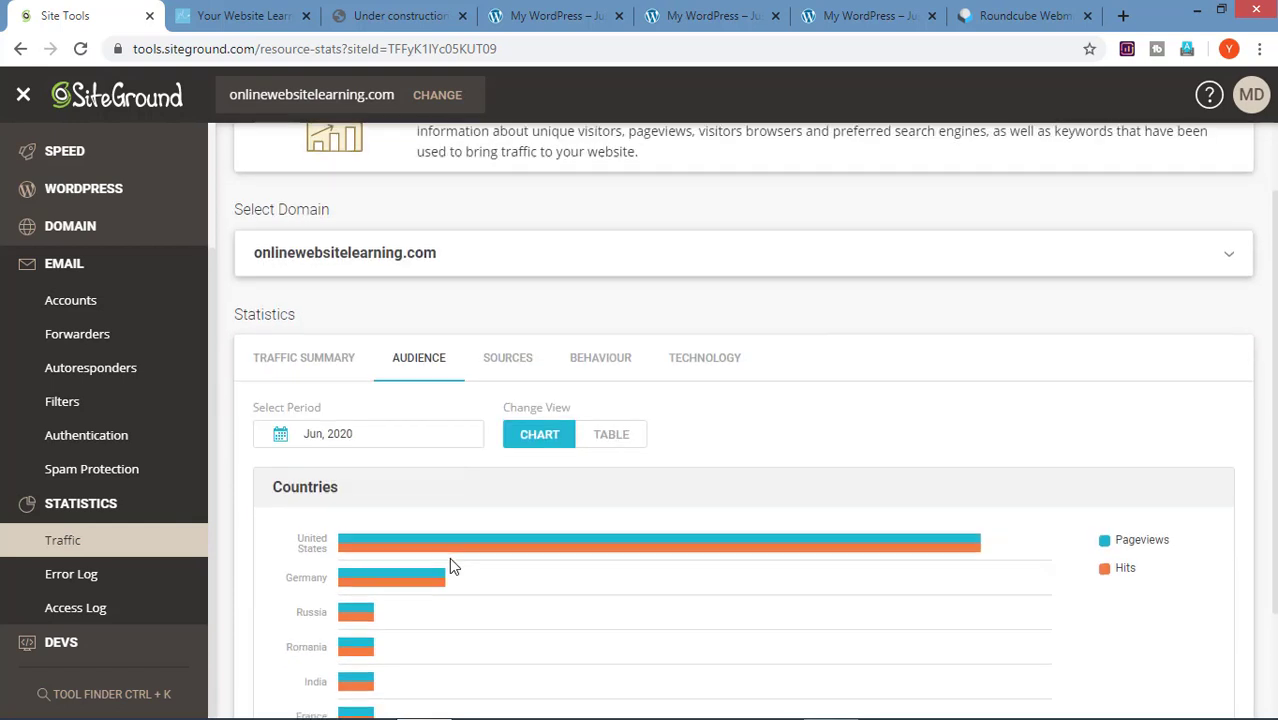
scroll(449, 565, down, 1)
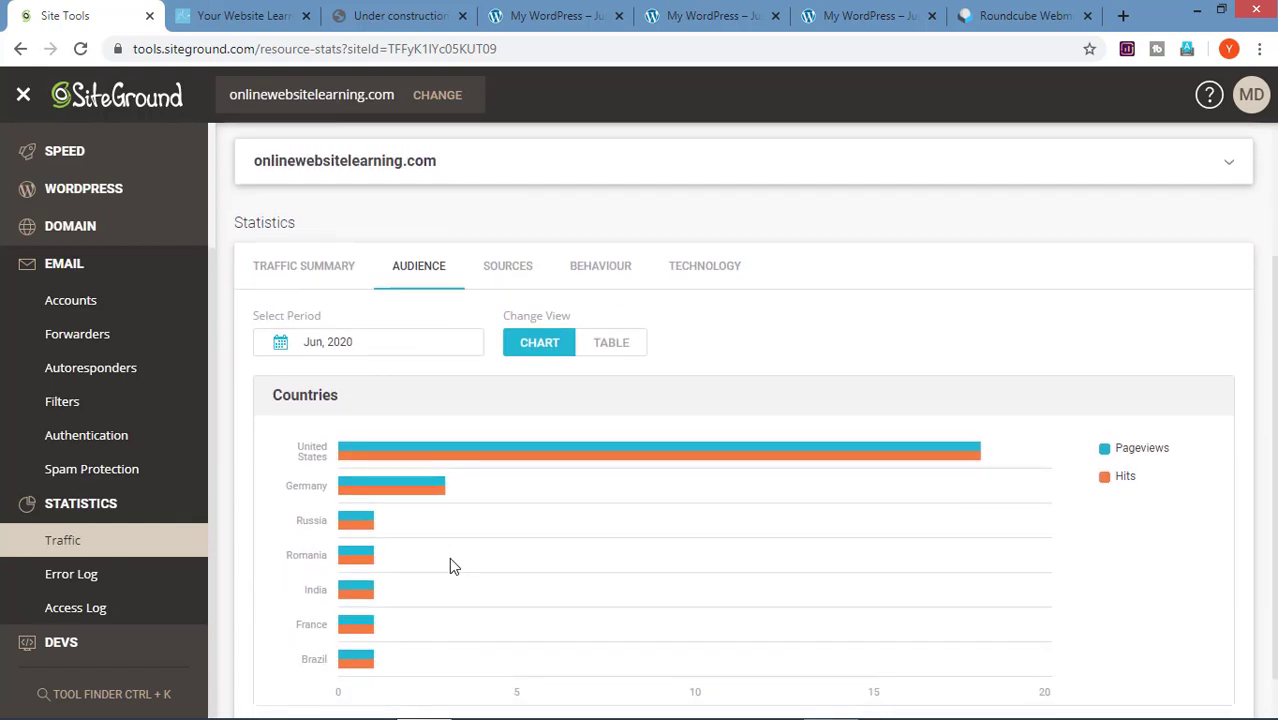
click(512, 274)
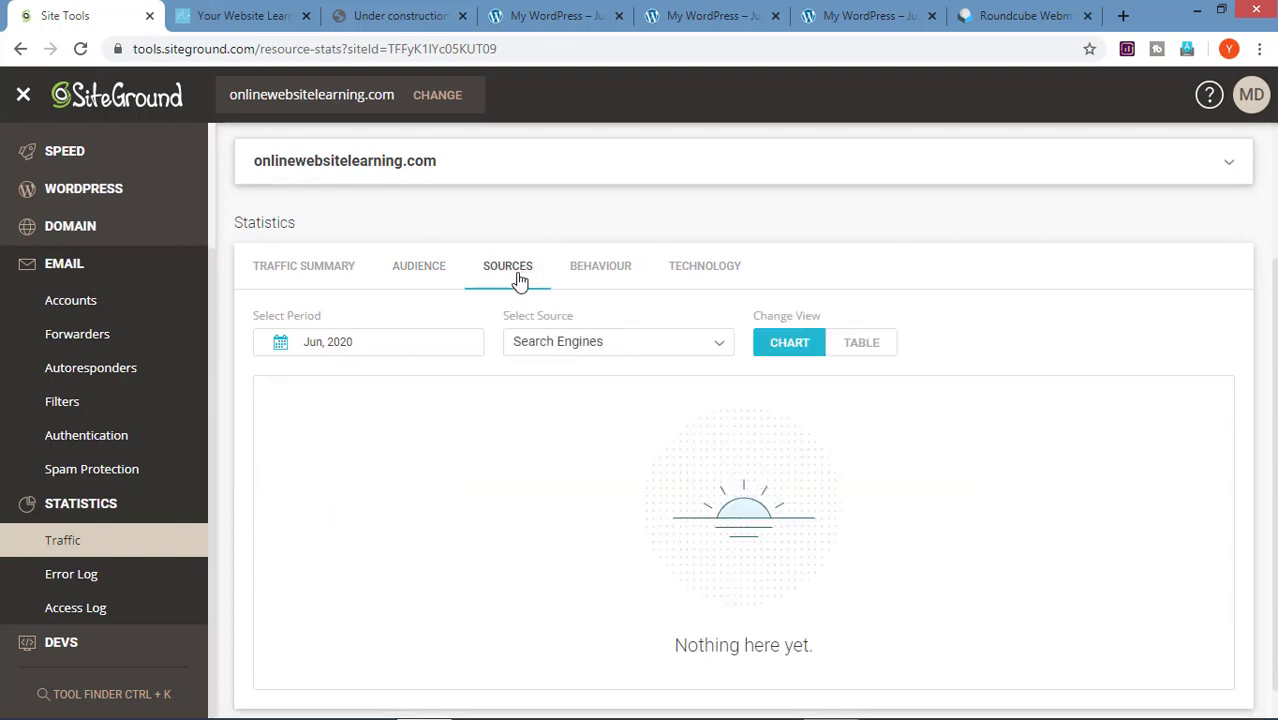
click(576, 351)
click(592, 458)
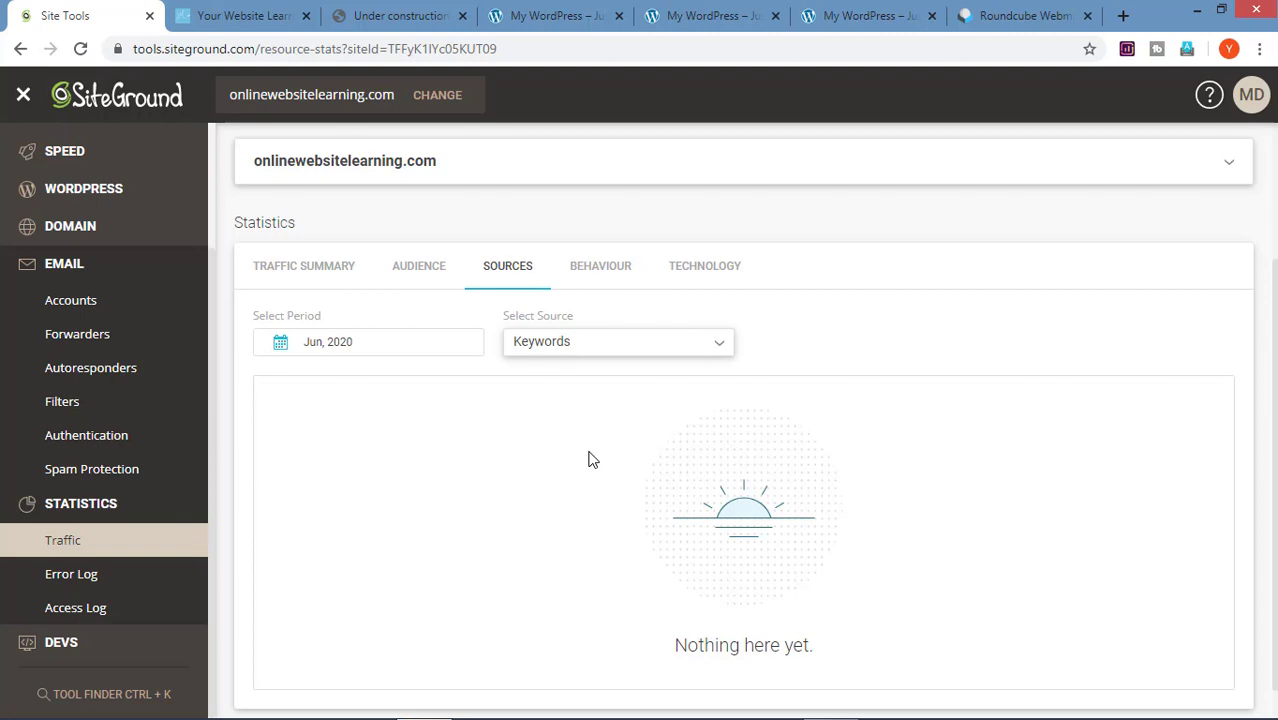
Step: Check the most visited pages, then the Technology charts led by Windows 10 and Chrome 66
click(592, 275)
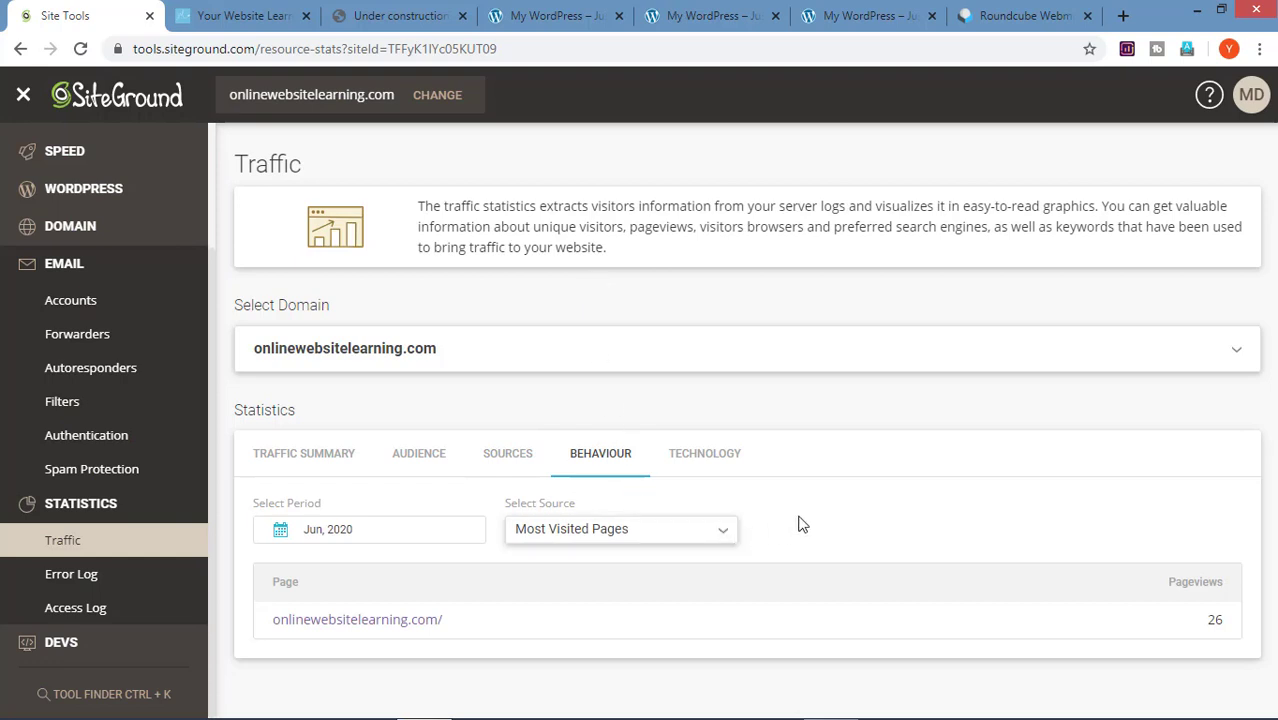
click(727, 459)
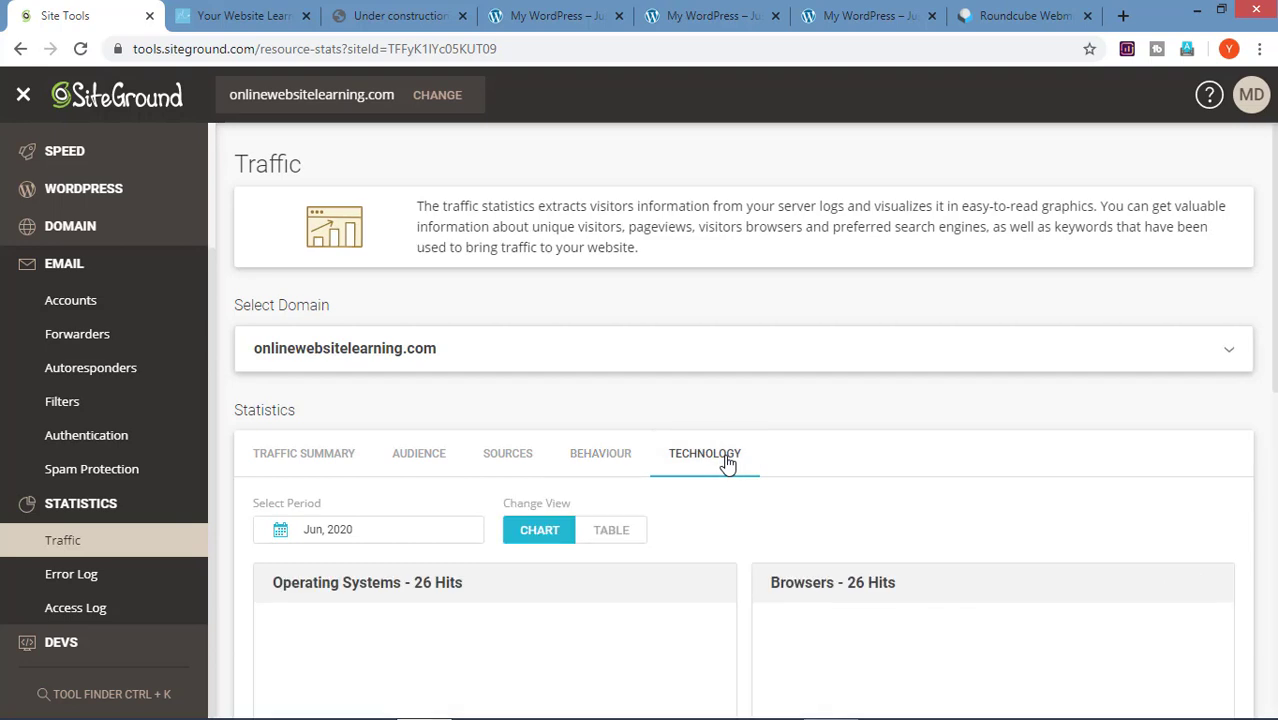
scroll(741, 571, down, 3)
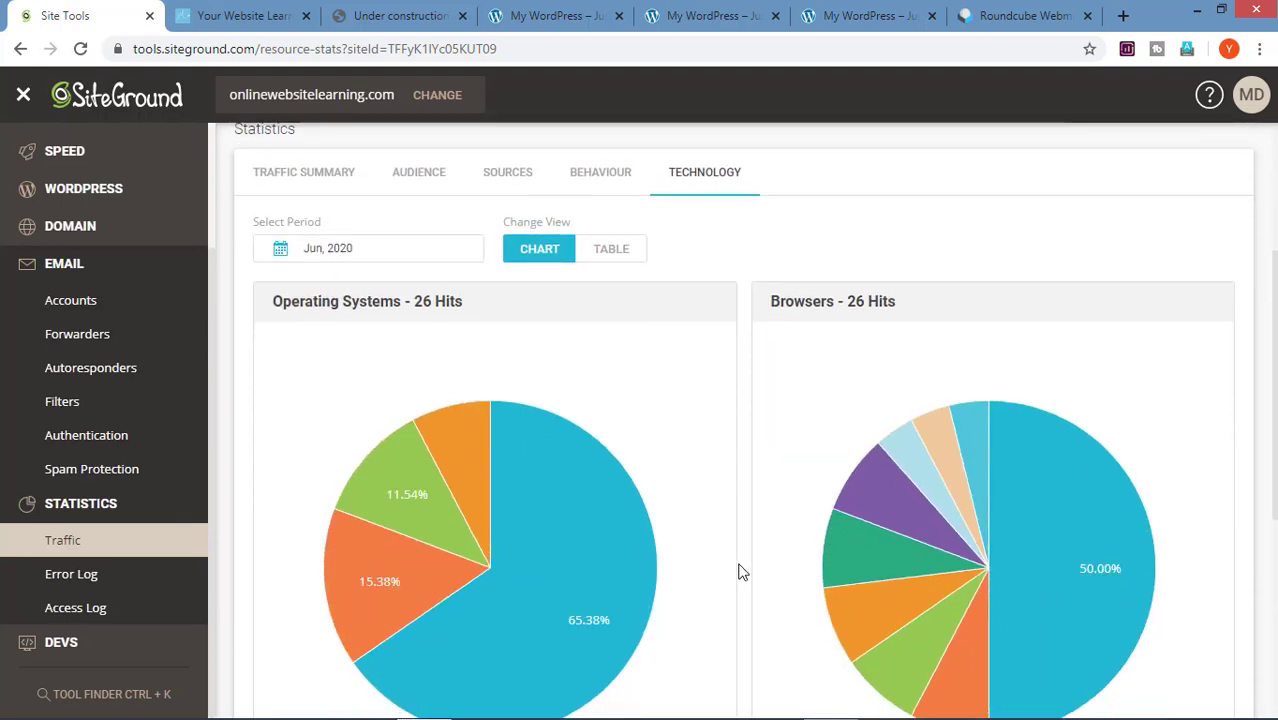
scroll(741, 571, down, 1)
scroll(741, 571, down, 2)
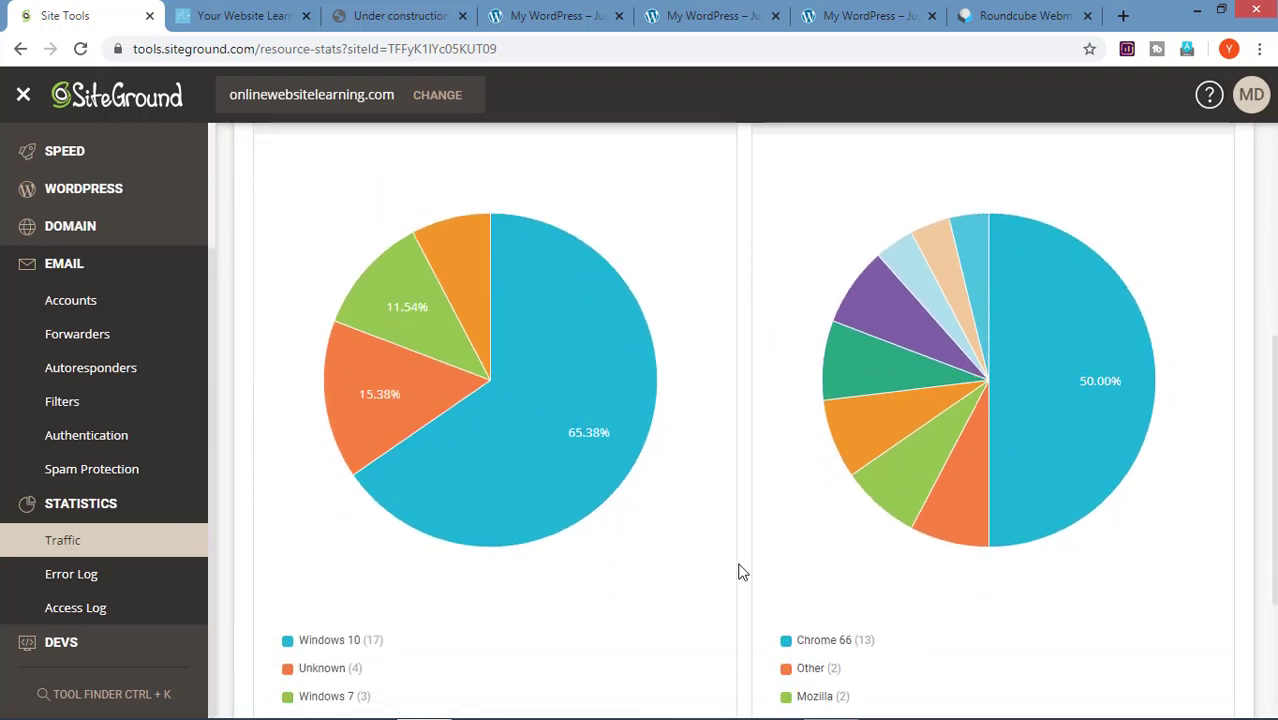
scroll(741, 571, down, 2)
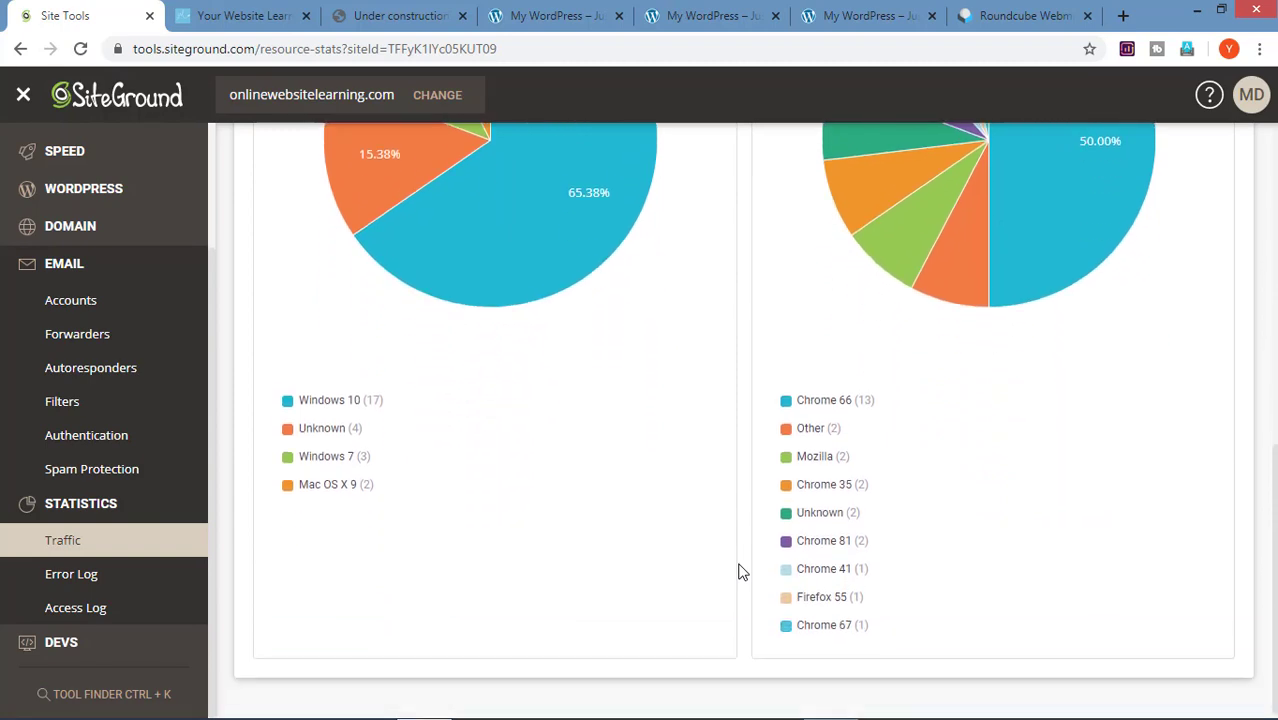